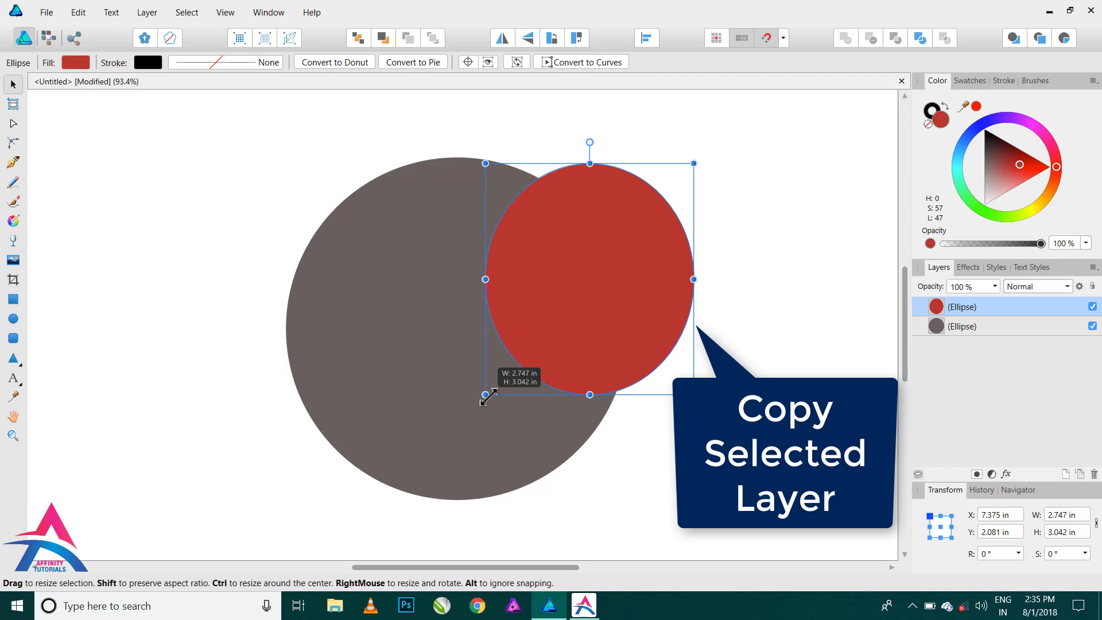
Step: Duplicate the red ellipse over the gray circle's lower-left area and shift the original slightly left
drag(618, 267, 386, 381)
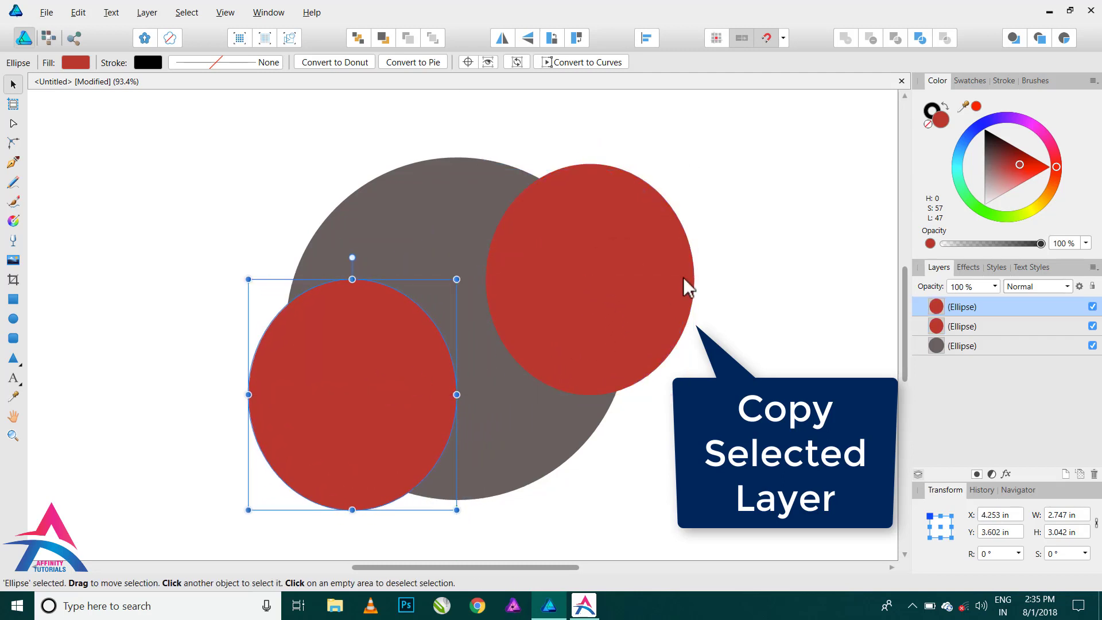
mouse_move(657, 274)
mouse_down()
mouse_move(633, 268)
mouse_move(635, 277)
mouse_up()
Step: Group the two red ellipses and align the group with the gray circle on their vertical middles
shift+click(293, 380)
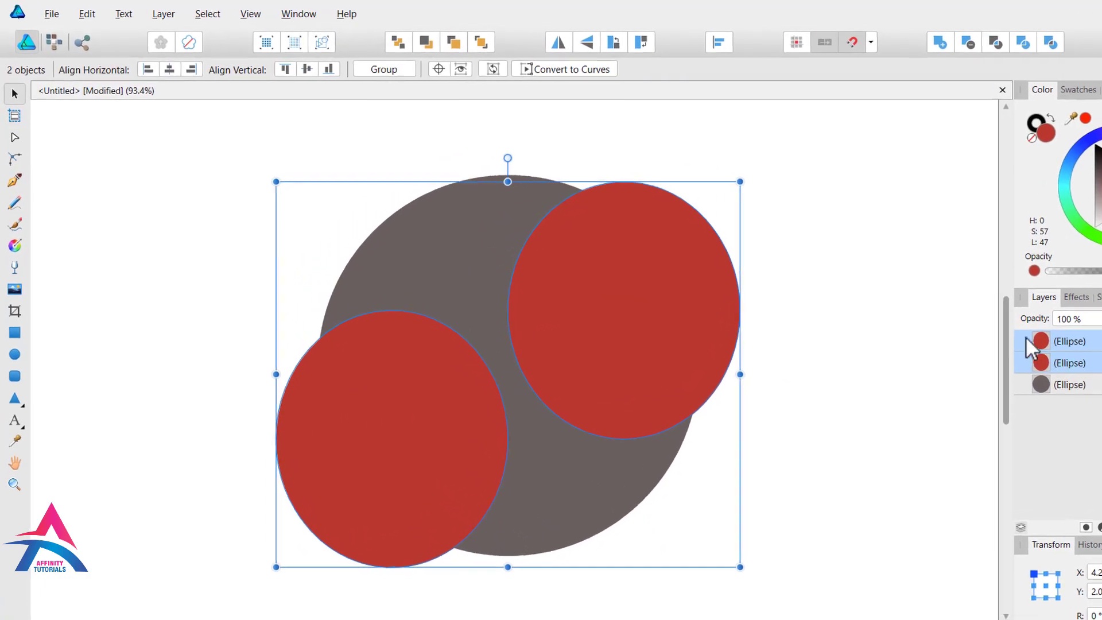
click(395, 68)
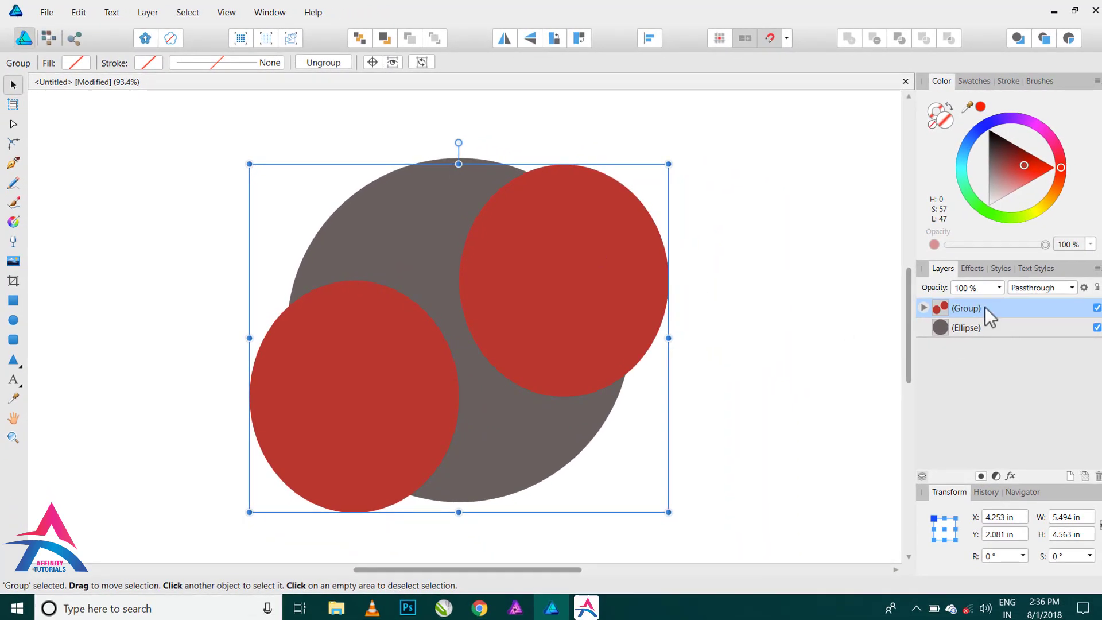
shift+click(980, 328)
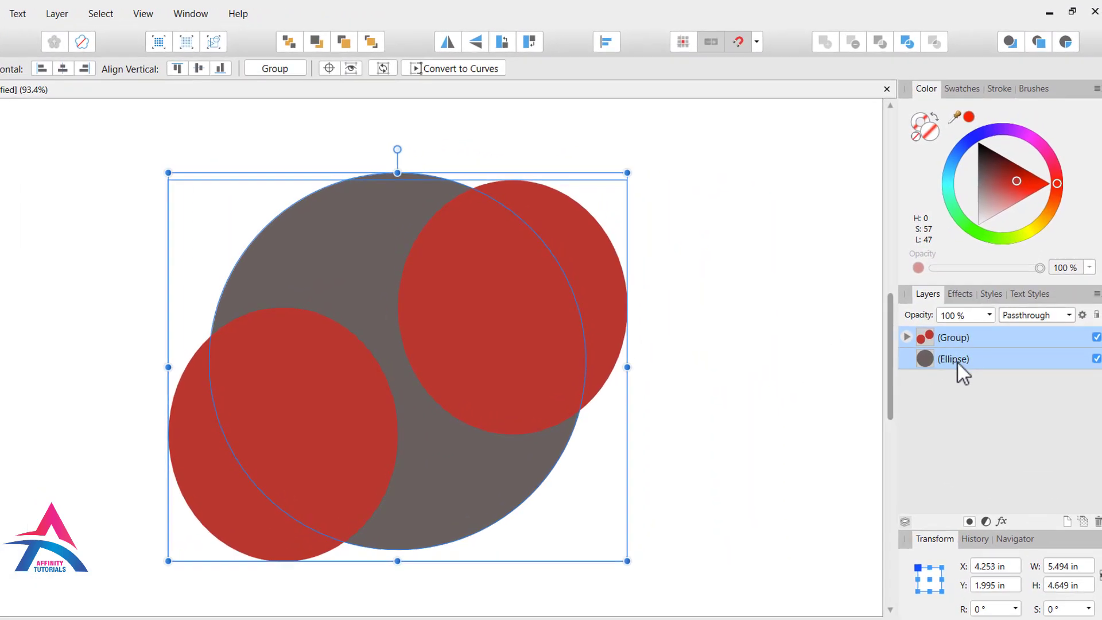
click(199, 69)
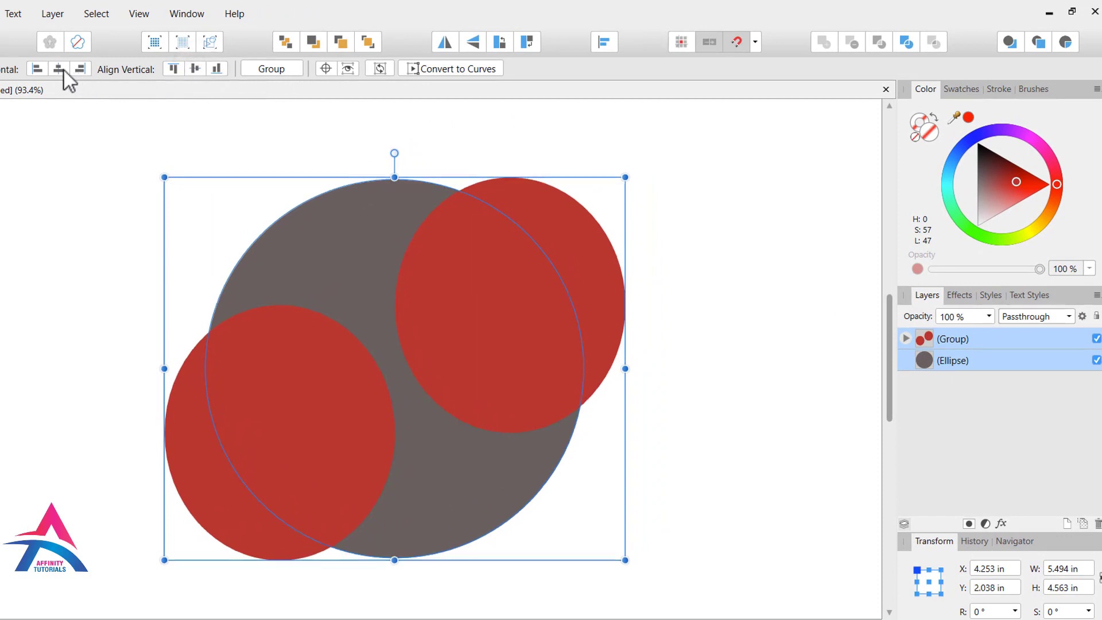
click(80, 175)
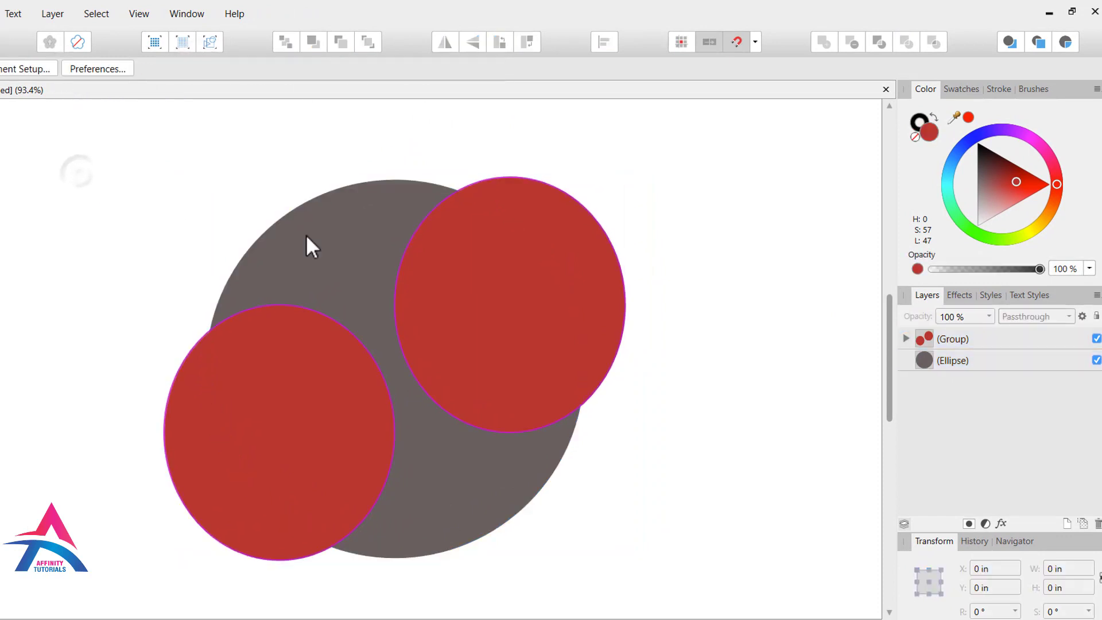
Step: Ungroup the two red ellipses and clear the selection
click(509, 249)
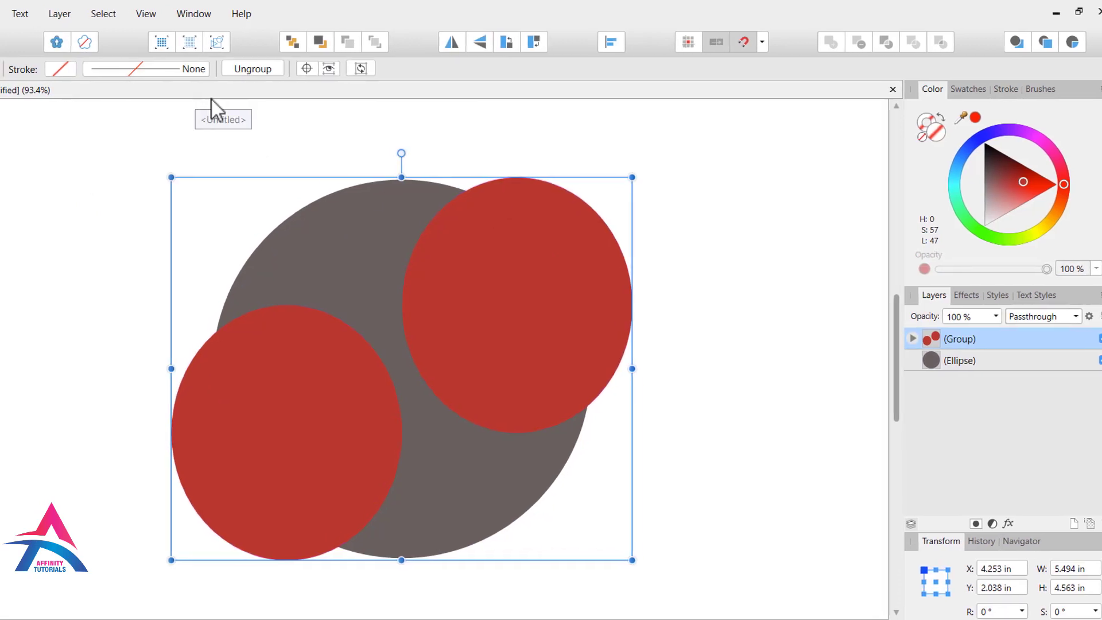
click(246, 69)
click(383, 118)
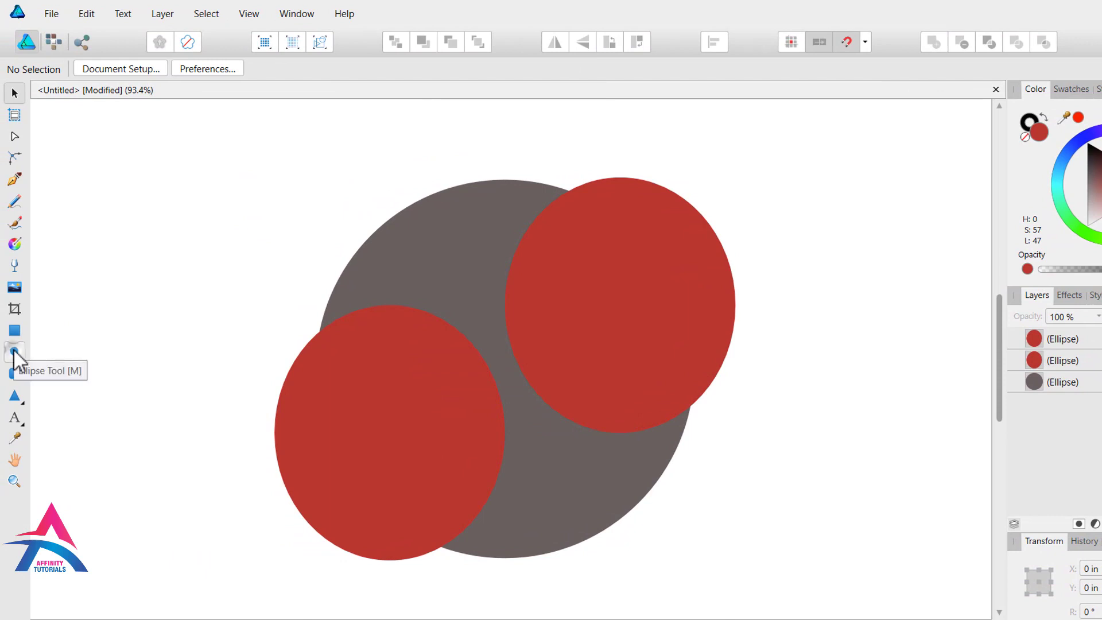
Step: Draw an ellipse about 2.26 × 2.00 in over the upper-right red ellipse and fill it dark red (about H 0, S 40, L 28)
click(15, 351)
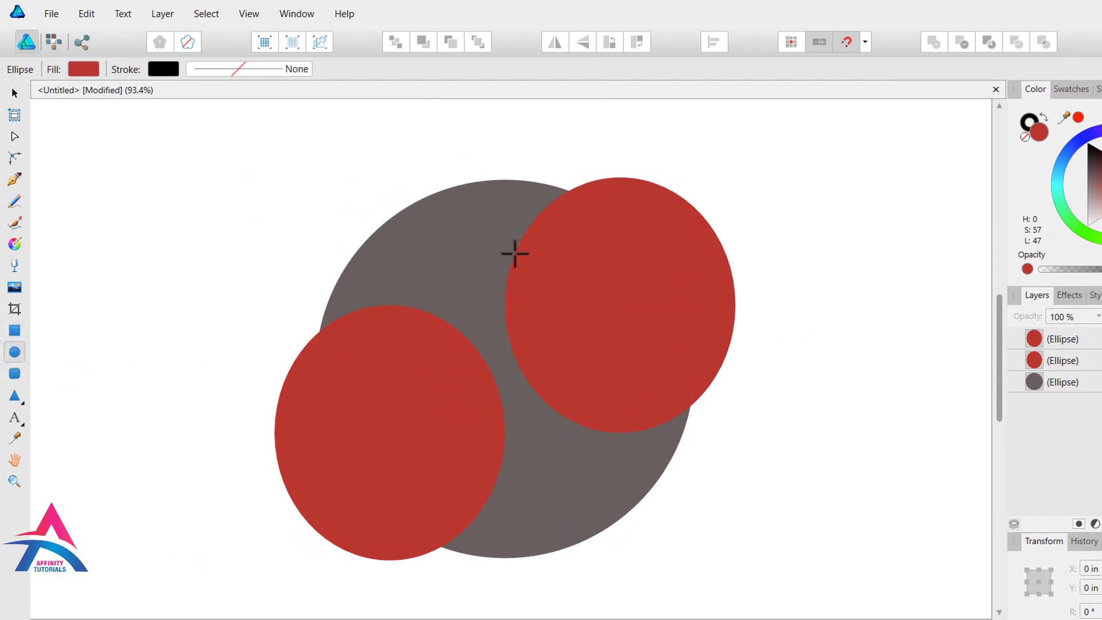
drag(502, 243, 694, 401)
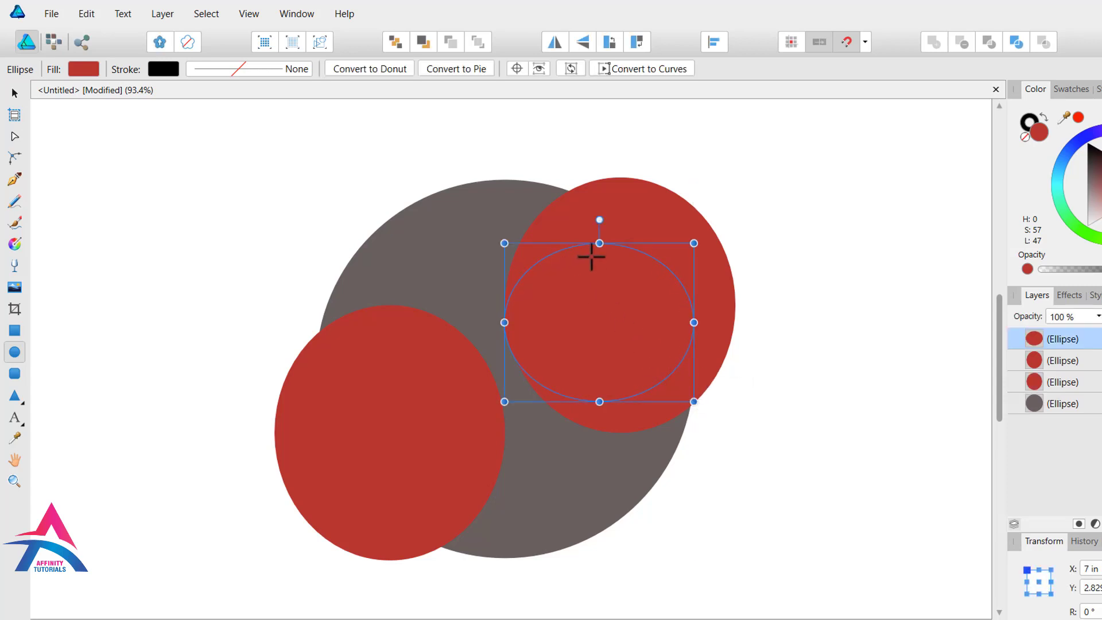
drag(599, 244, 599, 233)
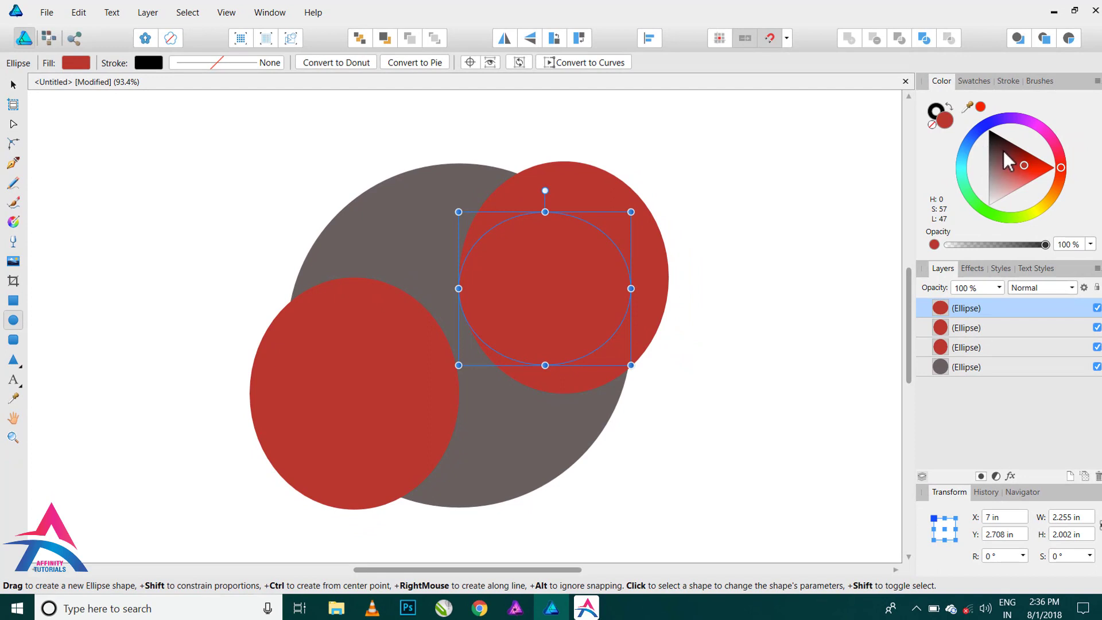
click(1003, 150)
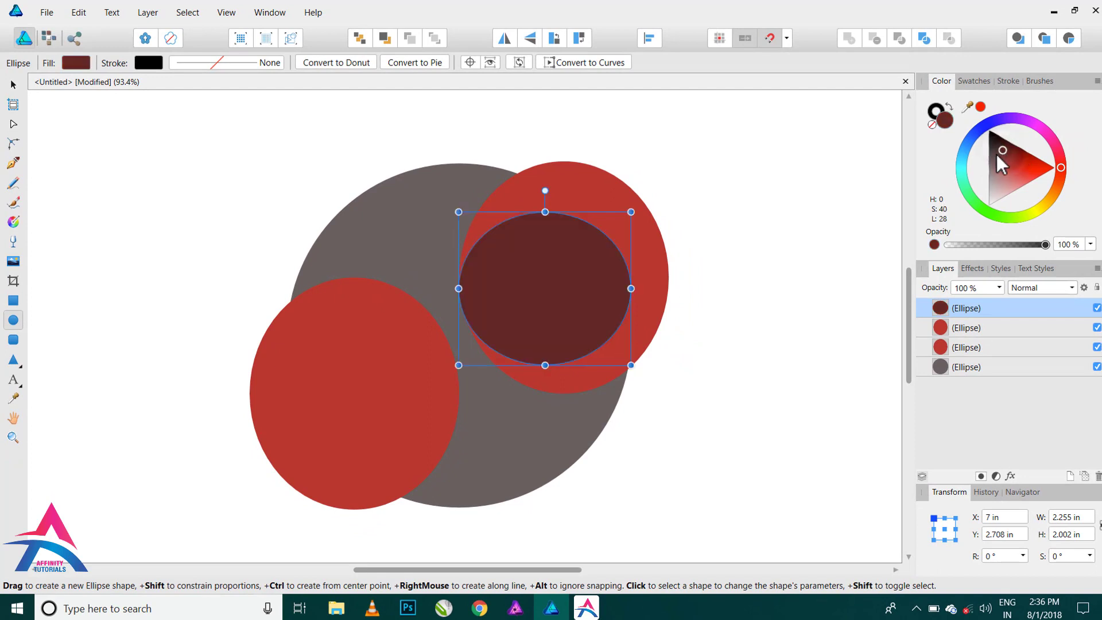
Step: Nudge the dark red ellipse slightly and resize it to about 2.26 × 2.03 in
click(14, 85)
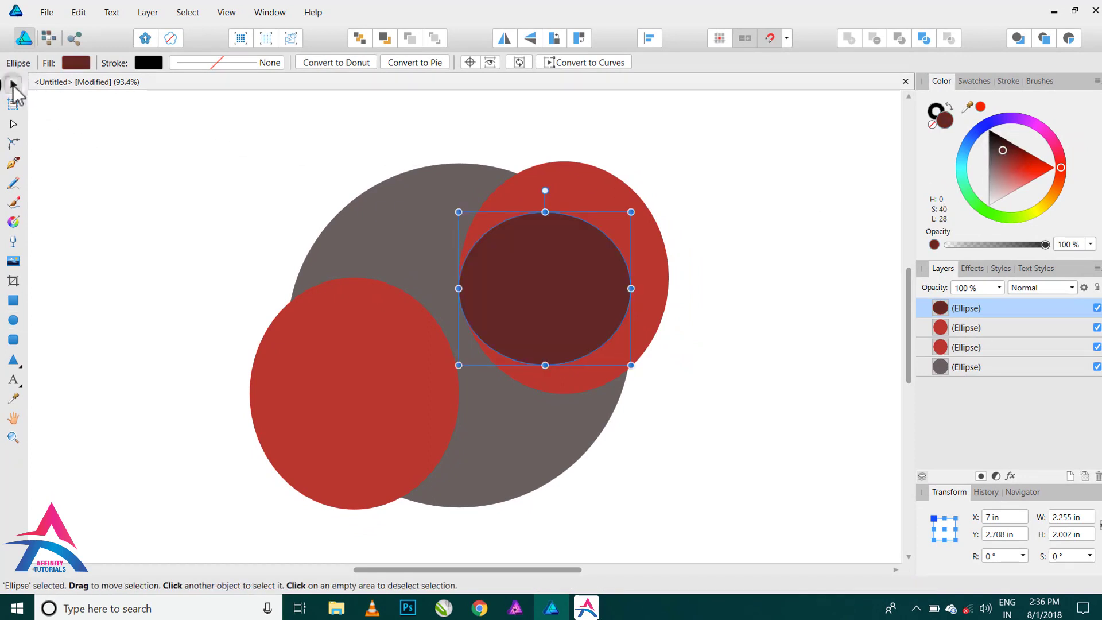
drag(545, 260, 568, 284)
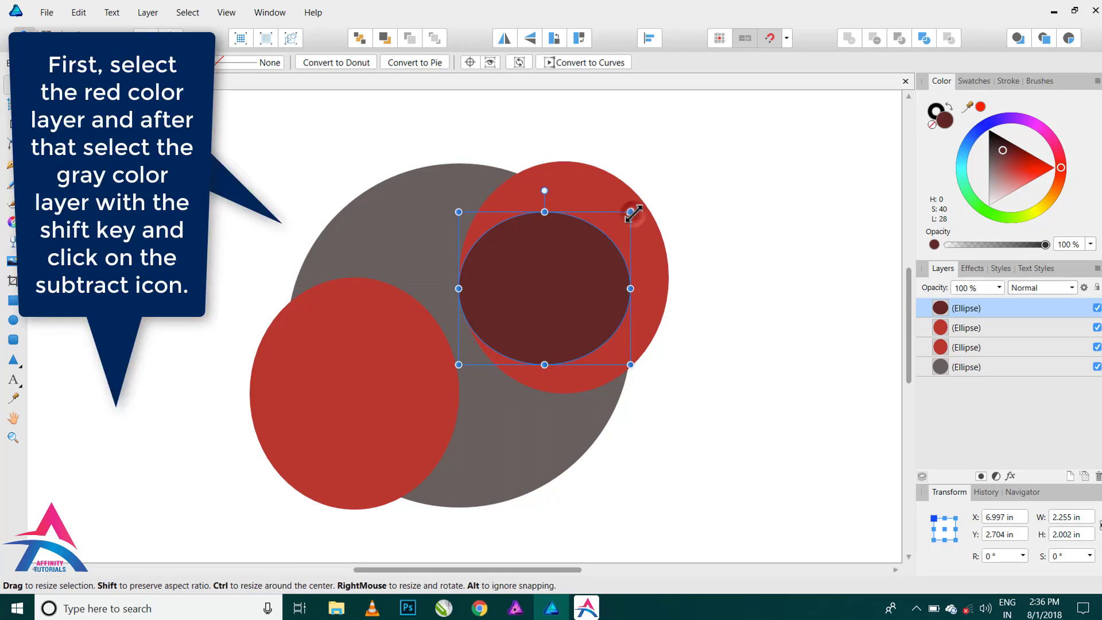
drag(635, 214, 635, 212)
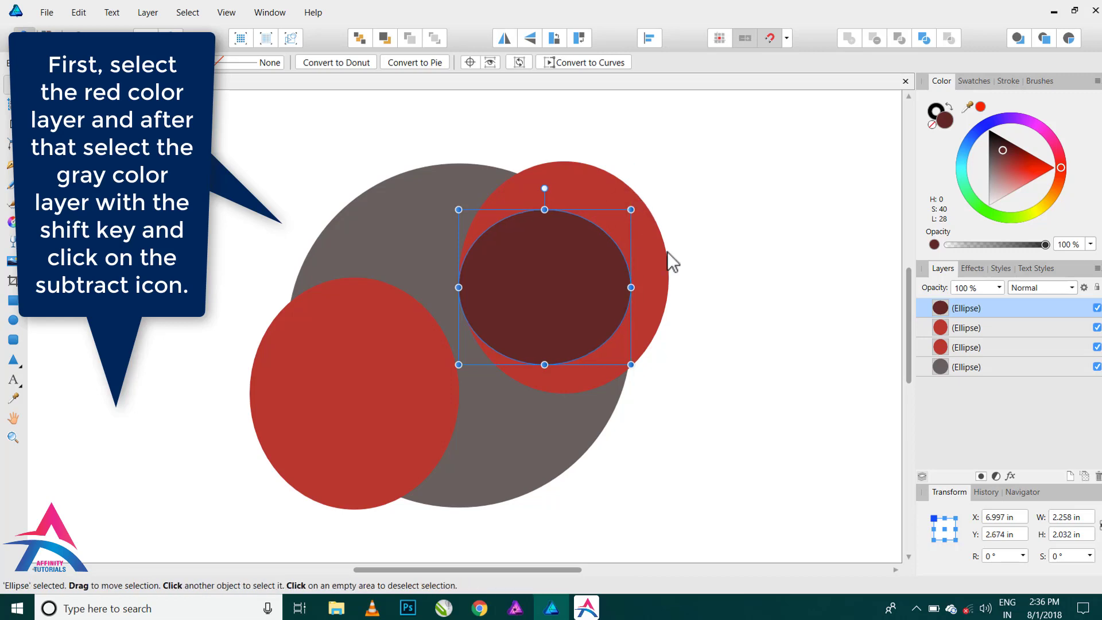
click(698, 231)
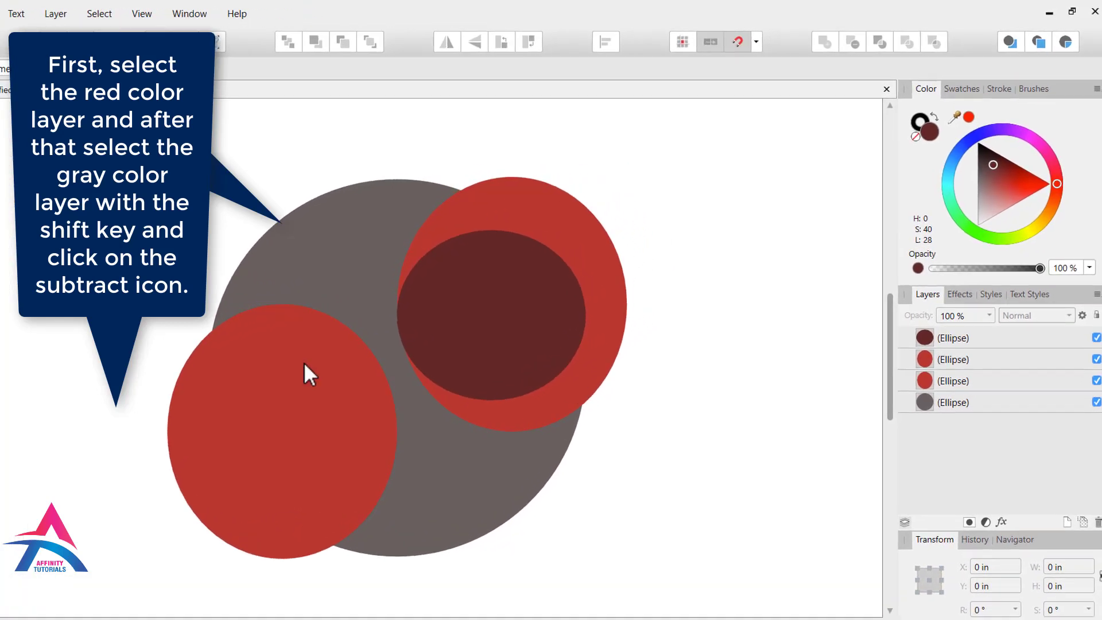
Step: Subtract the lower-left red ellipse from the gray circle
click(372, 333)
shift+click(301, 241)
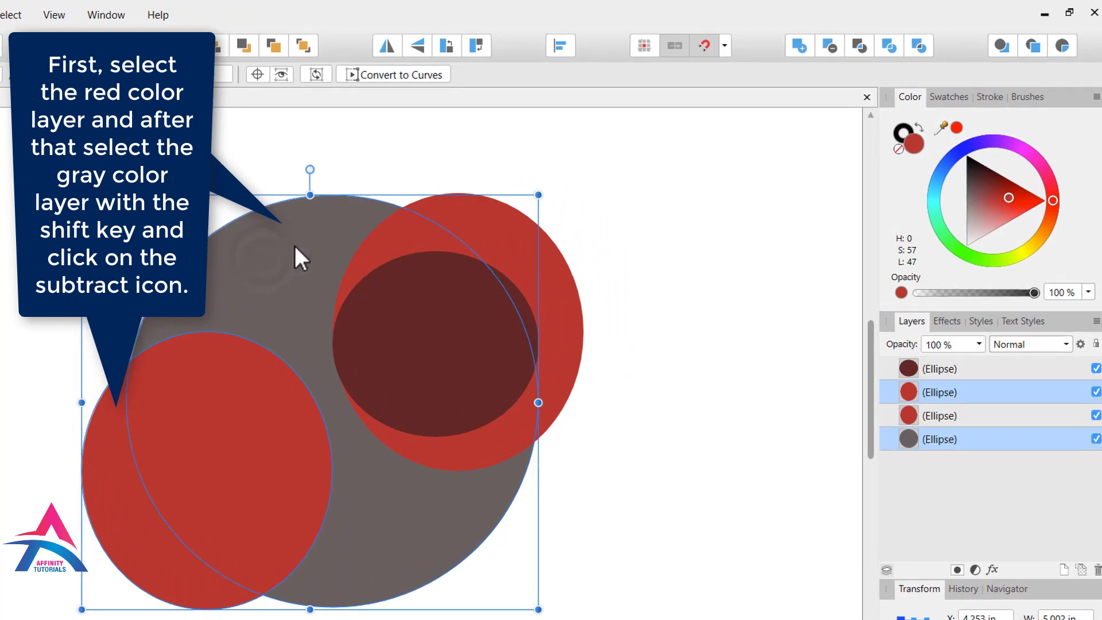
click(831, 47)
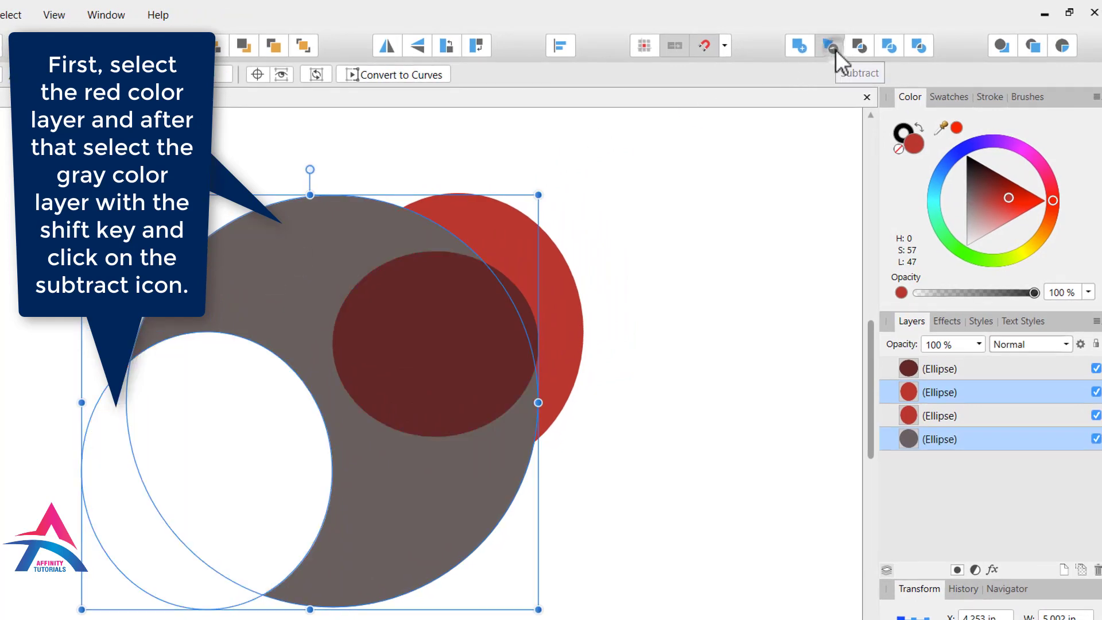
click(725, 233)
Step: Divide the gray shape with the remaining red ellipse and delete the red sliver outside the circle
click(567, 267)
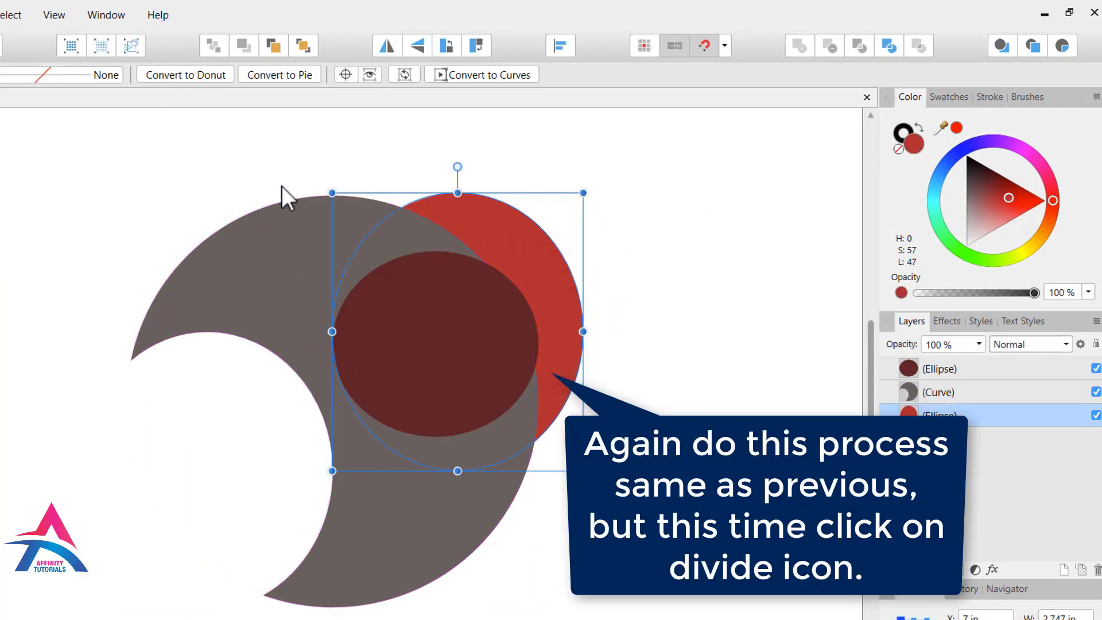
shift+click(287, 210)
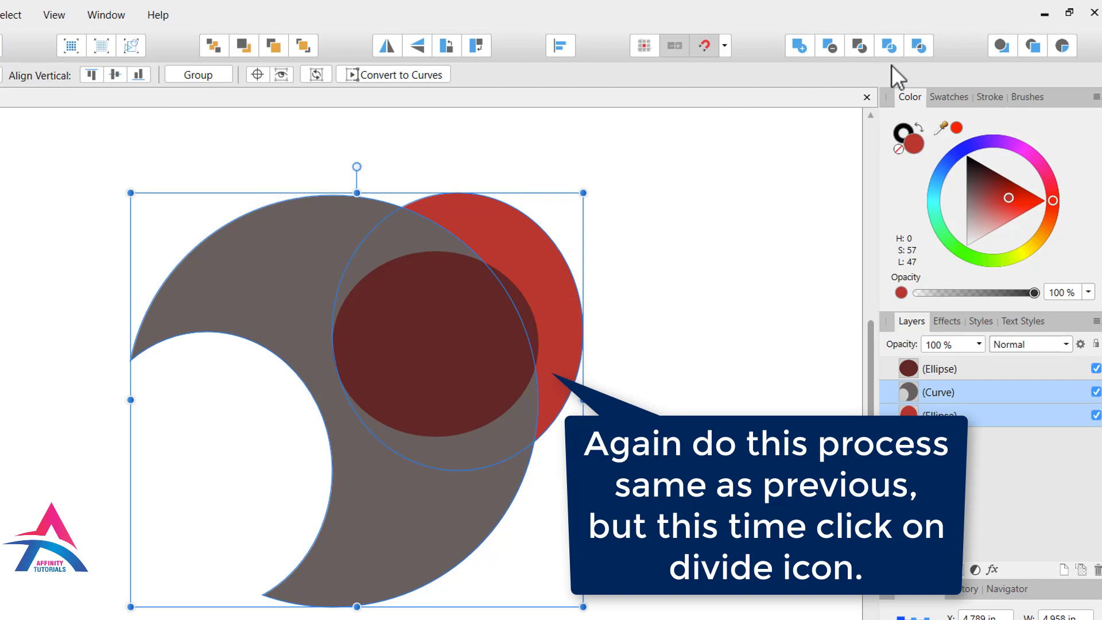
click(889, 47)
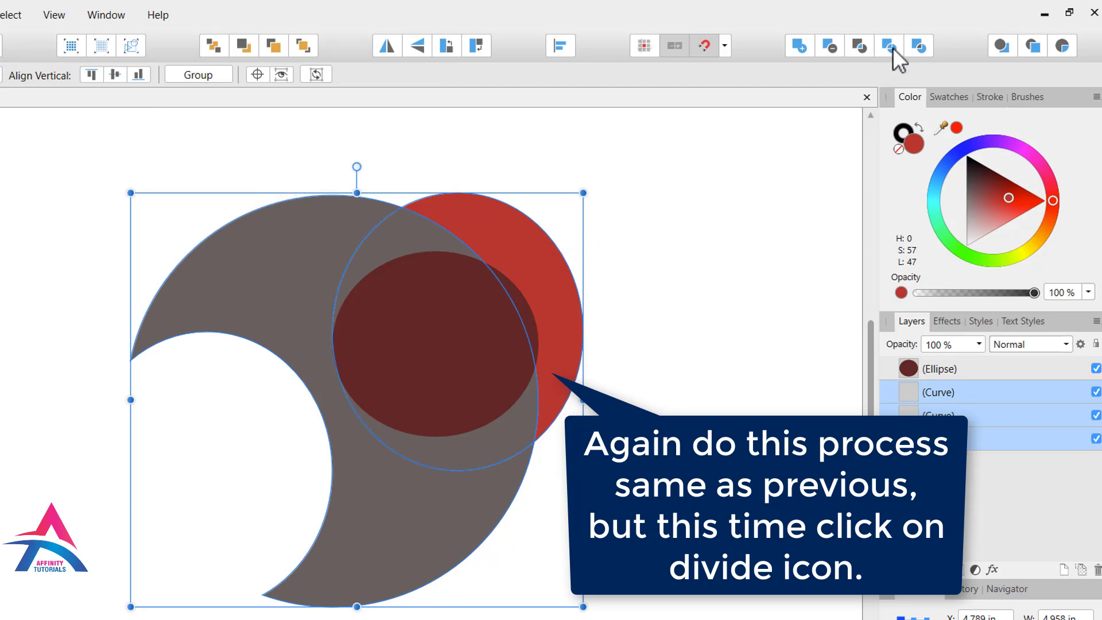
click(656, 253)
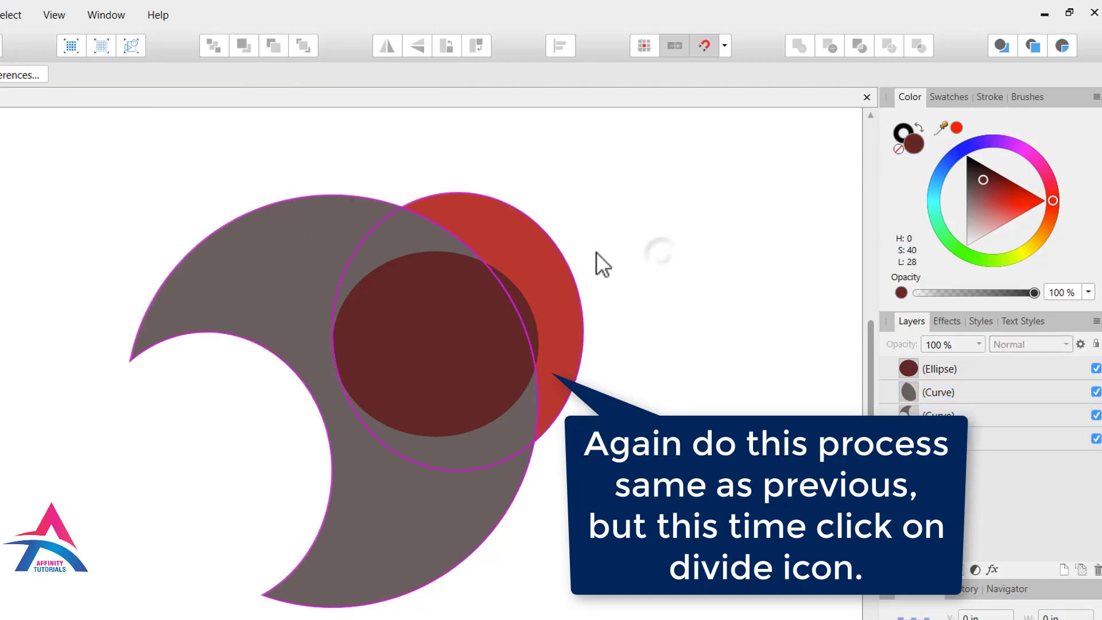
click(562, 253)
key(Delete)
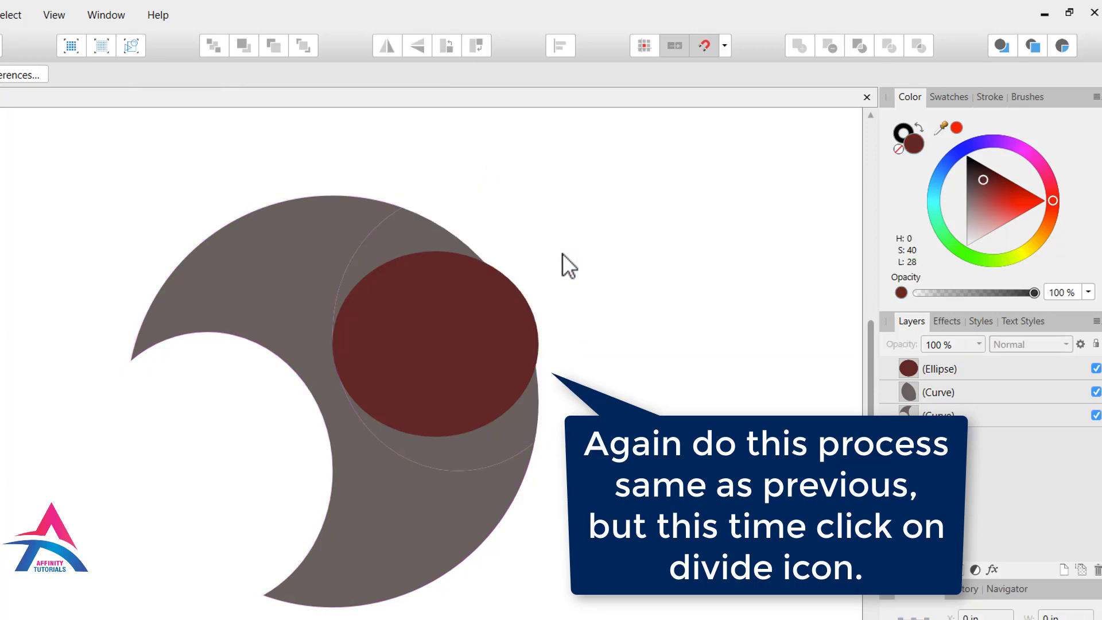
Step: Subtract the dark red ellipse from the divided gray piece beneath it and fill the remaining pieces light red
click(446, 238)
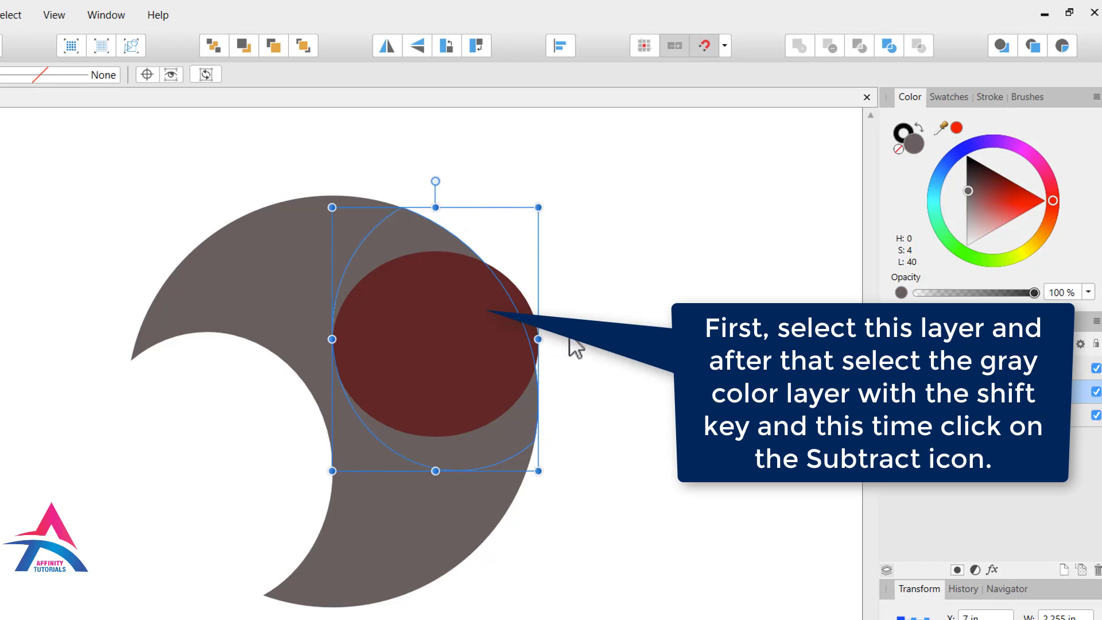
click(460, 330)
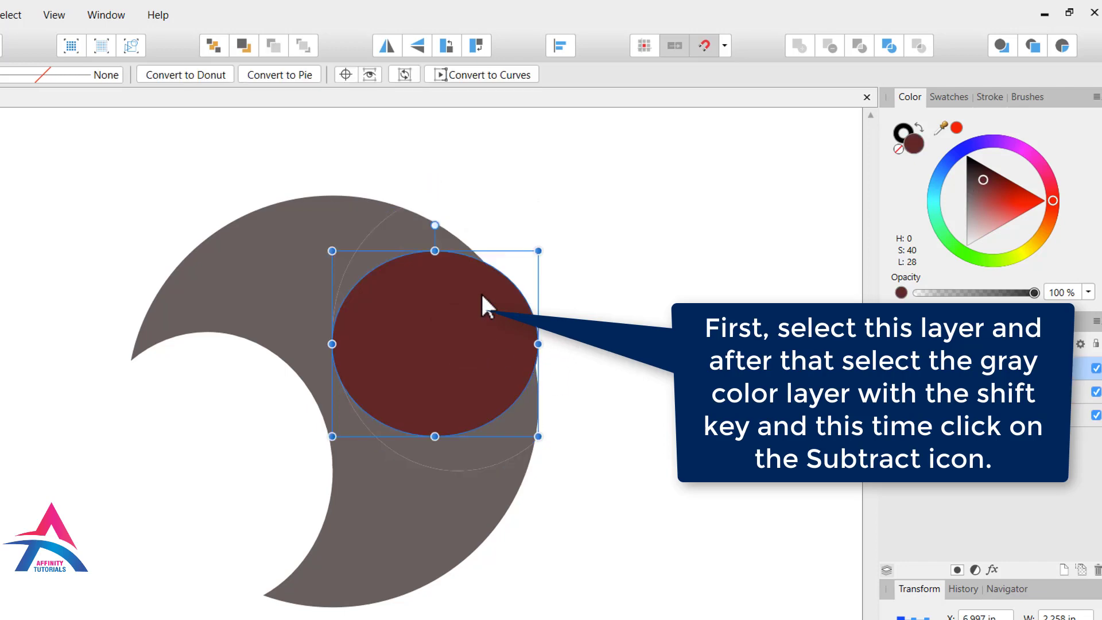
shift+click(405, 232)
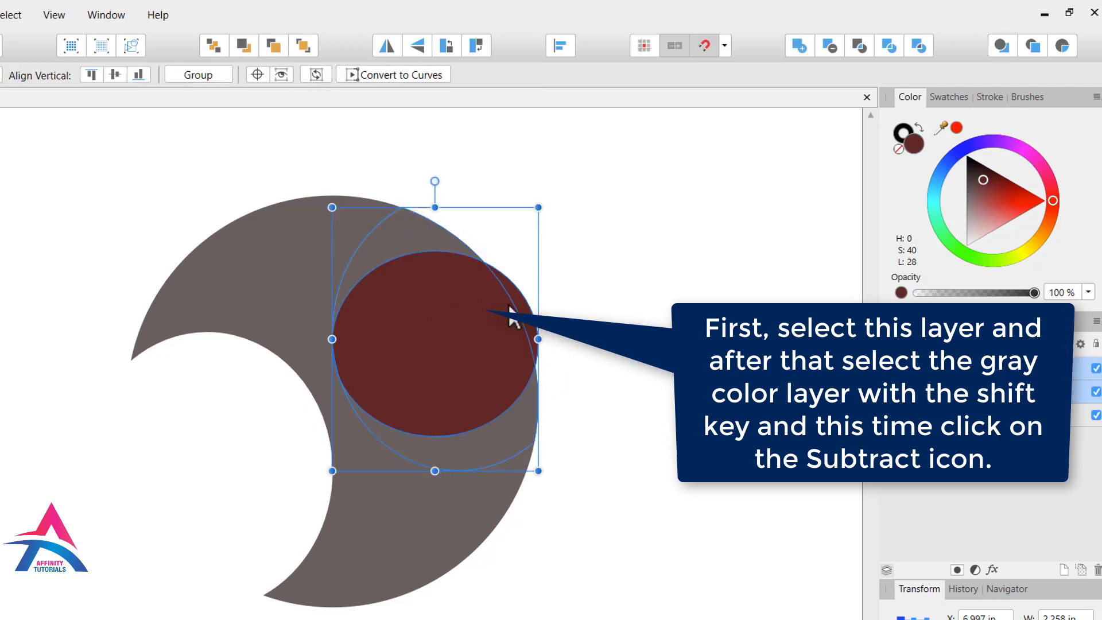
click(832, 50)
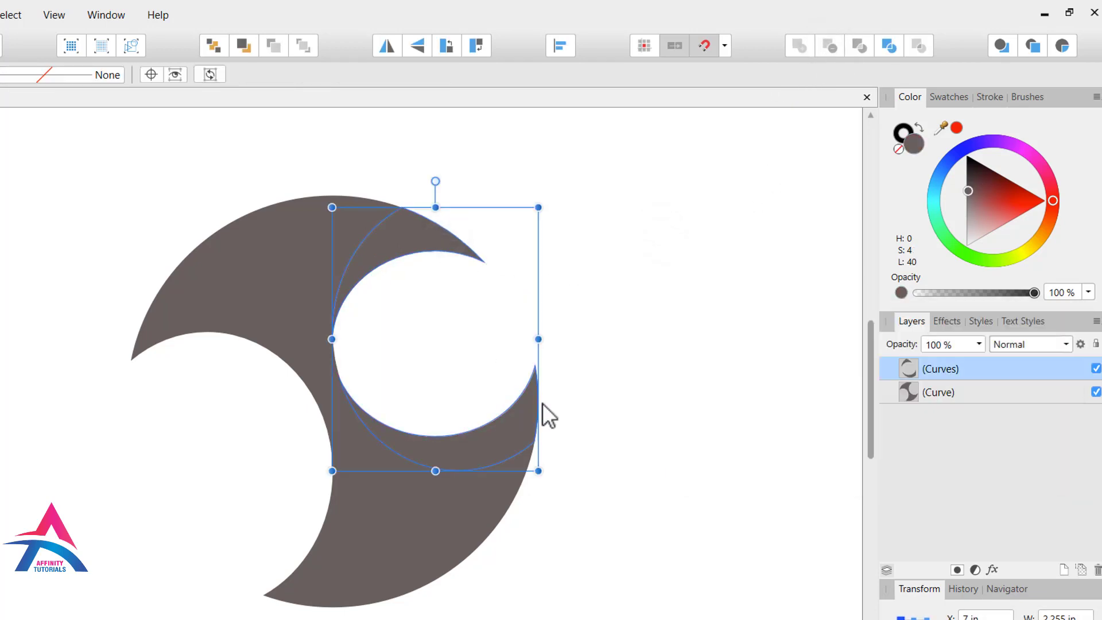
click(1011, 205)
click(698, 281)
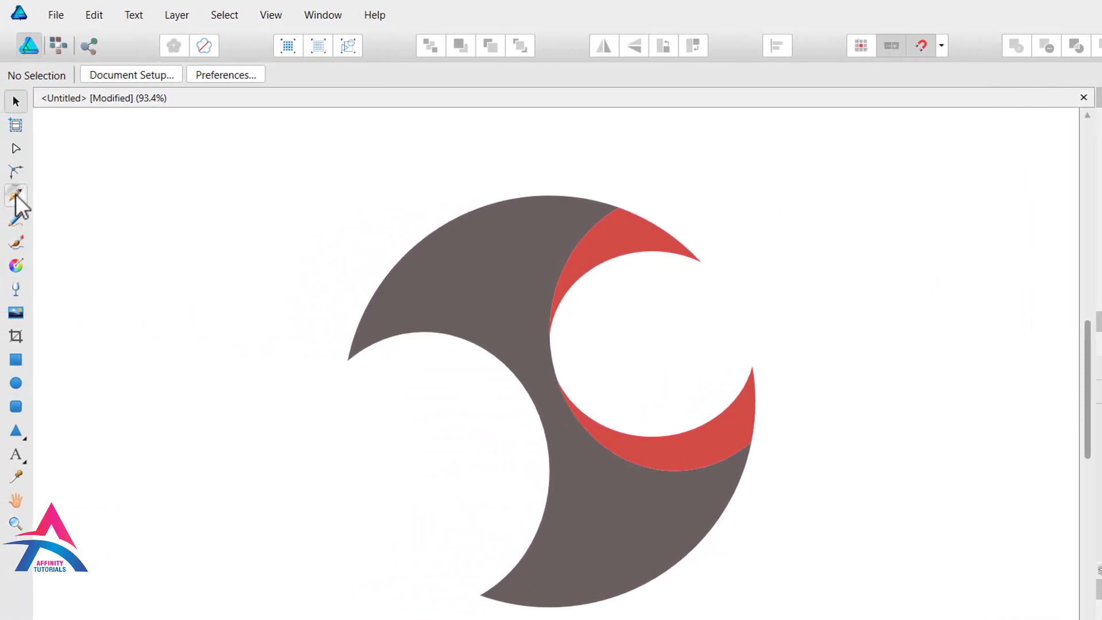
Step: Draw a closed Pen shape covering the outer ends of both red crescents, running from the gray shape's upper tip to its right tip
click(16, 196)
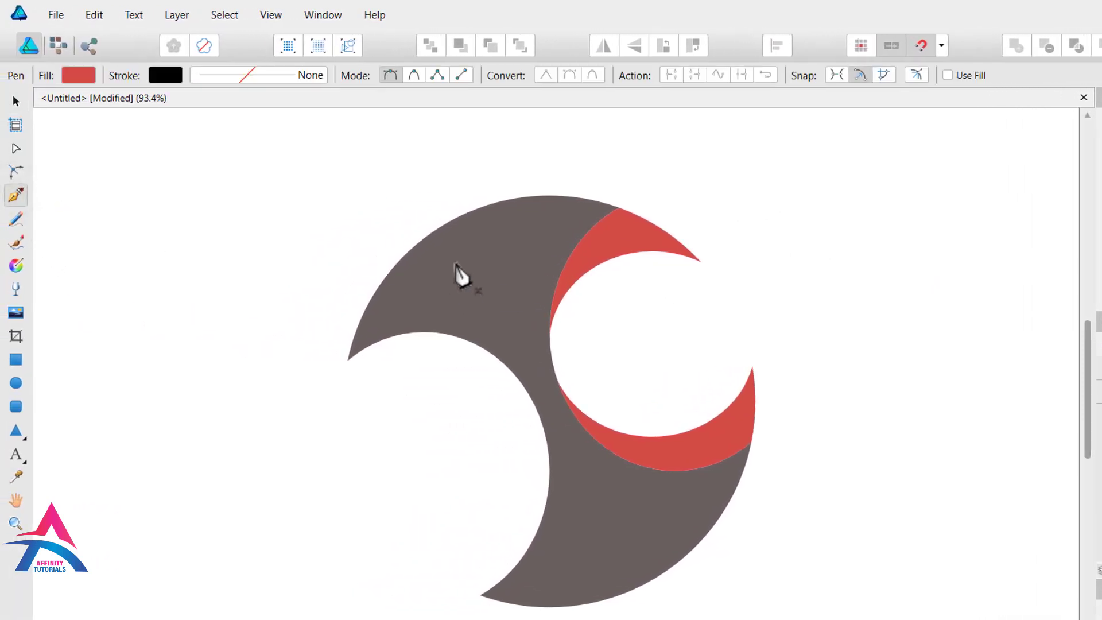
click(618, 195)
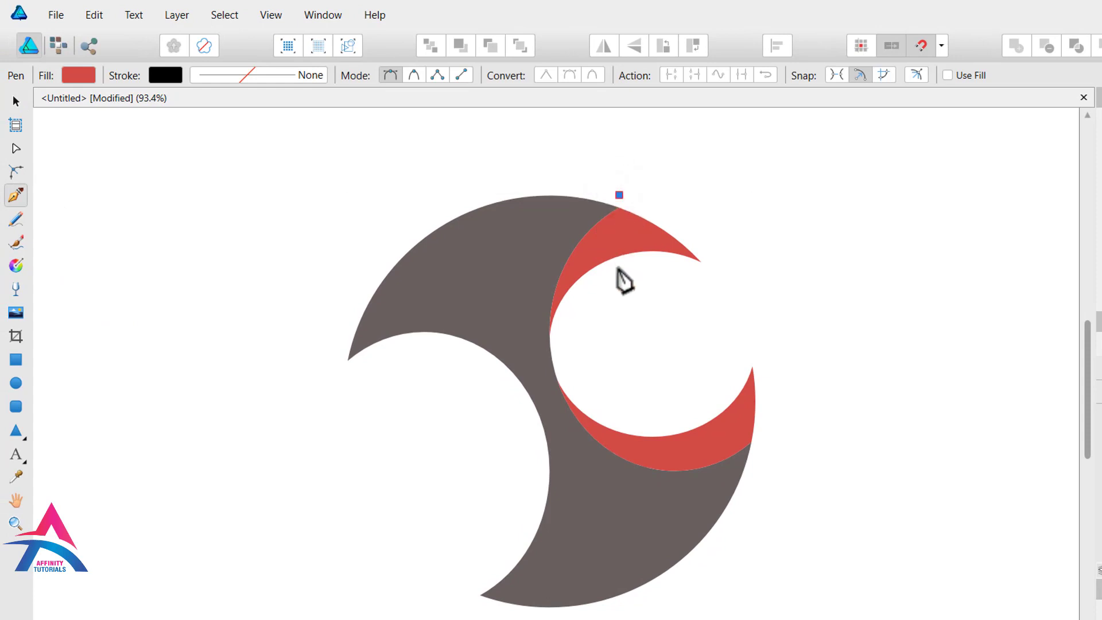
click(619, 270)
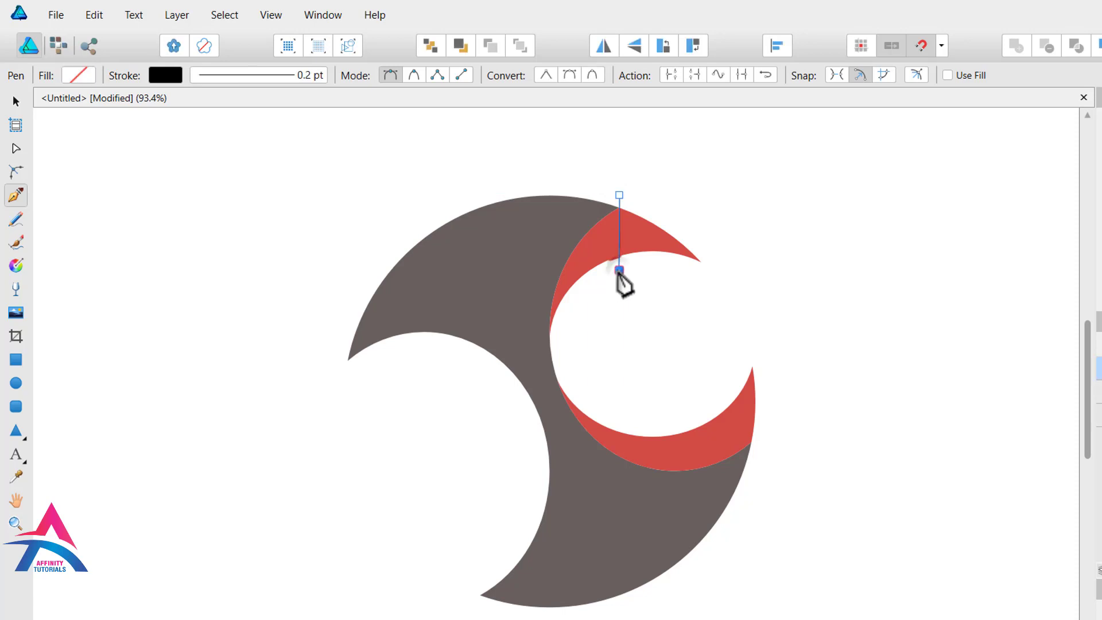
click(629, 339)
click(652, 360)
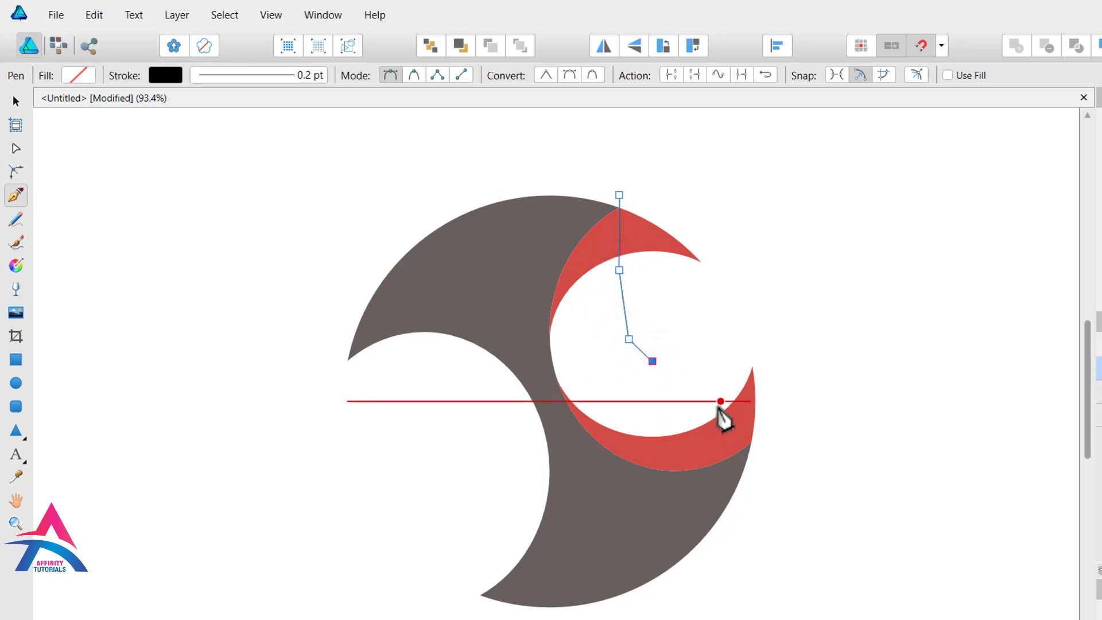
click(707, 408)
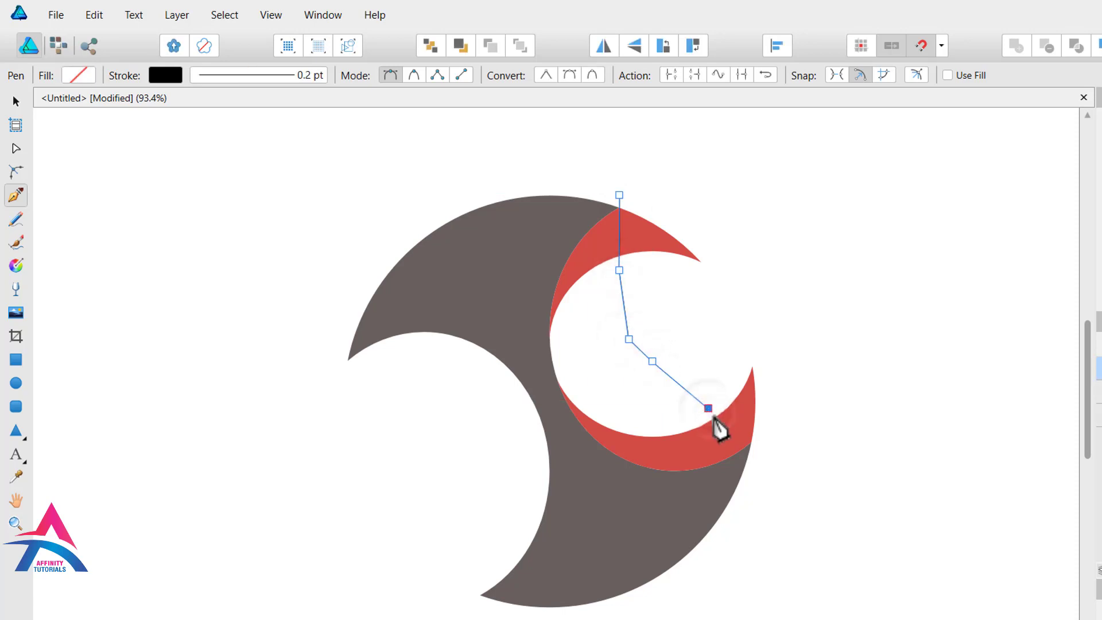
click(751, 445)
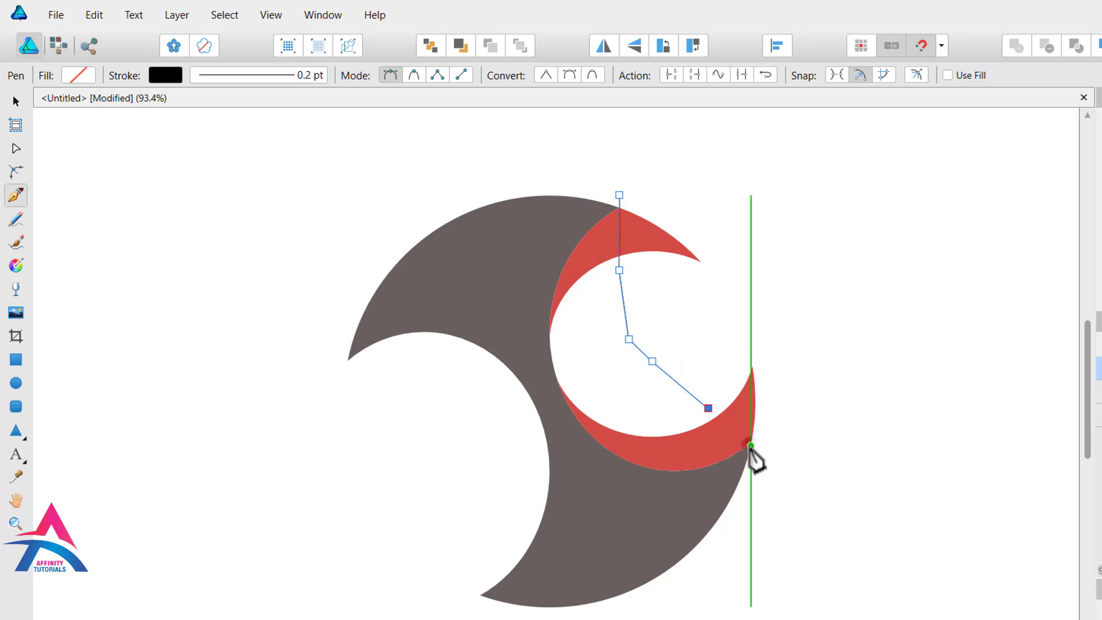
click(795, 462)
click(860, 395)
drag(834, 310, 821, 295)
drag(768, 241, 750, 229)
click(680, 196)
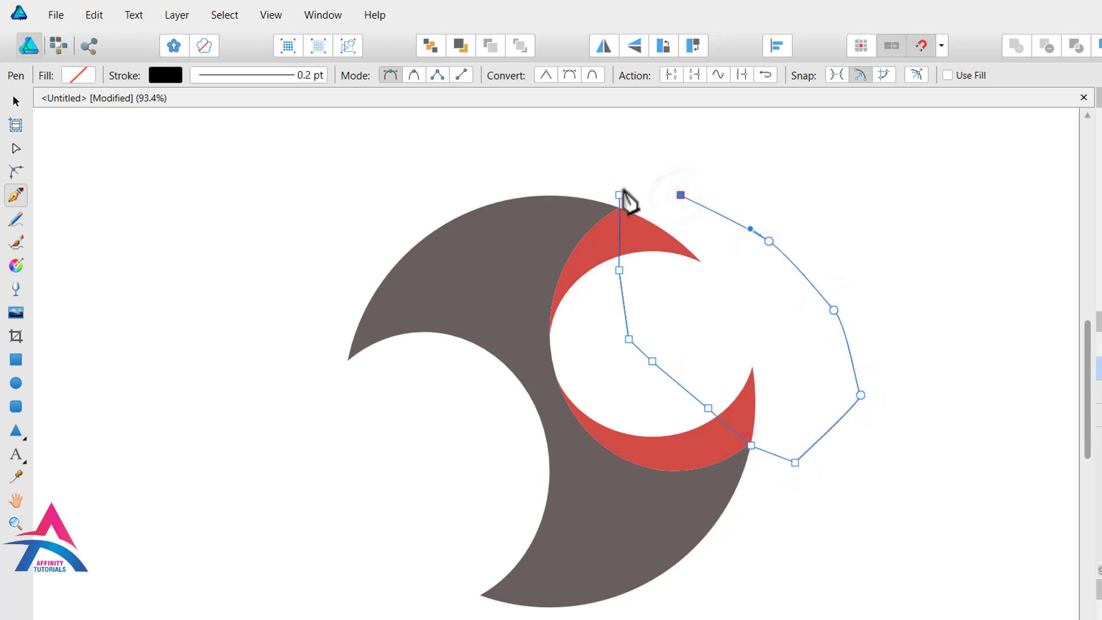
click(619, 195)
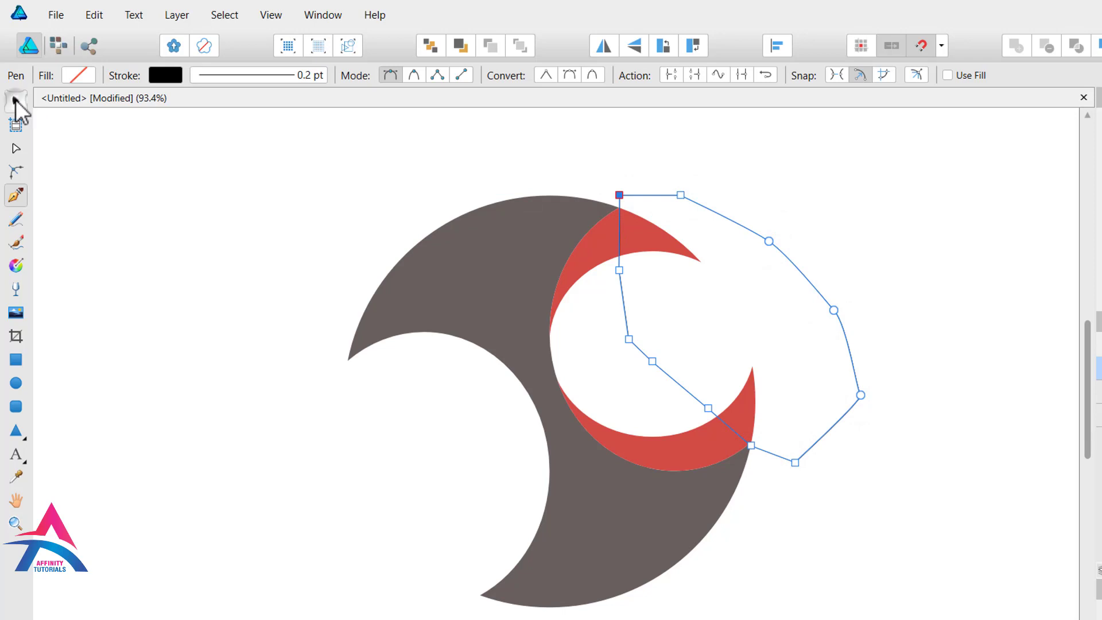
Step: Subtract the pen-drawn shape from the red crescents to cut off their pointed ends
click(16, 101)
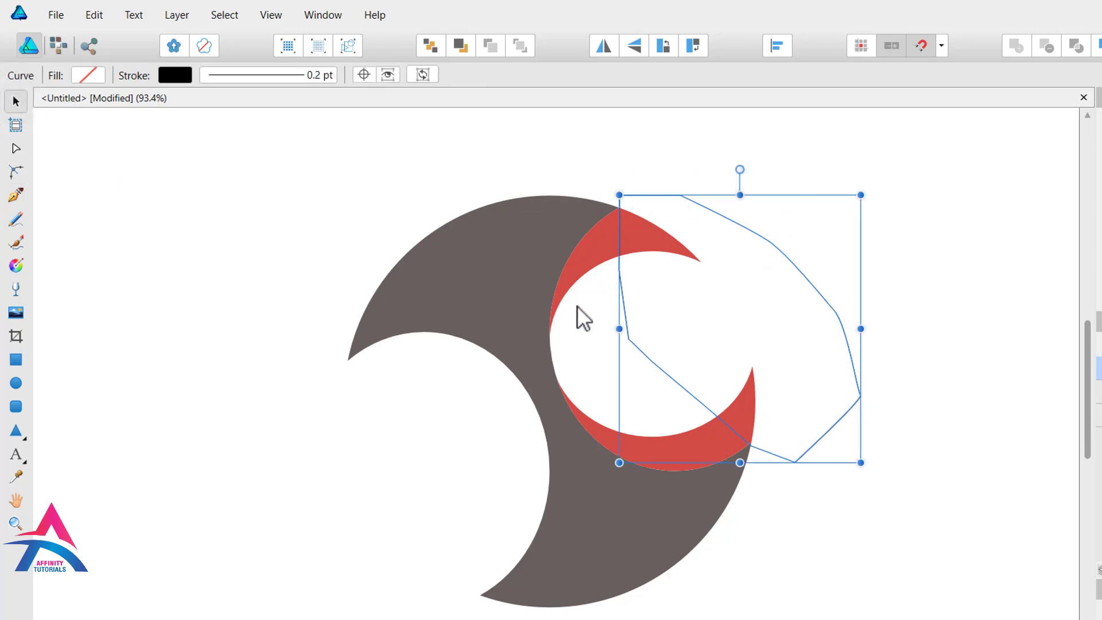
shift+click(587, 247)
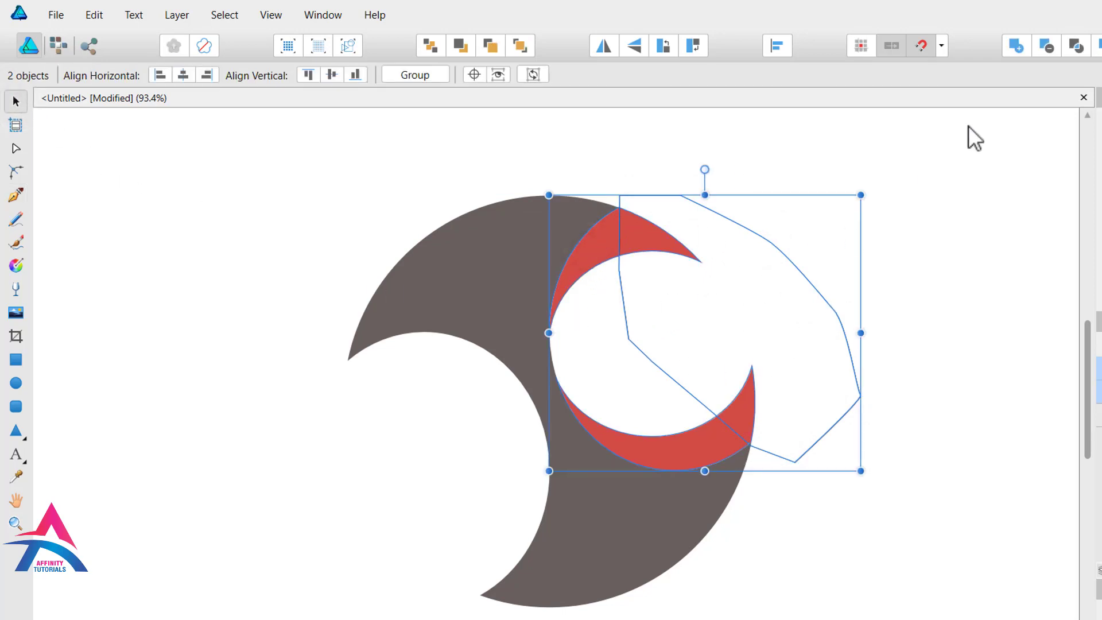
click(1051, 51)
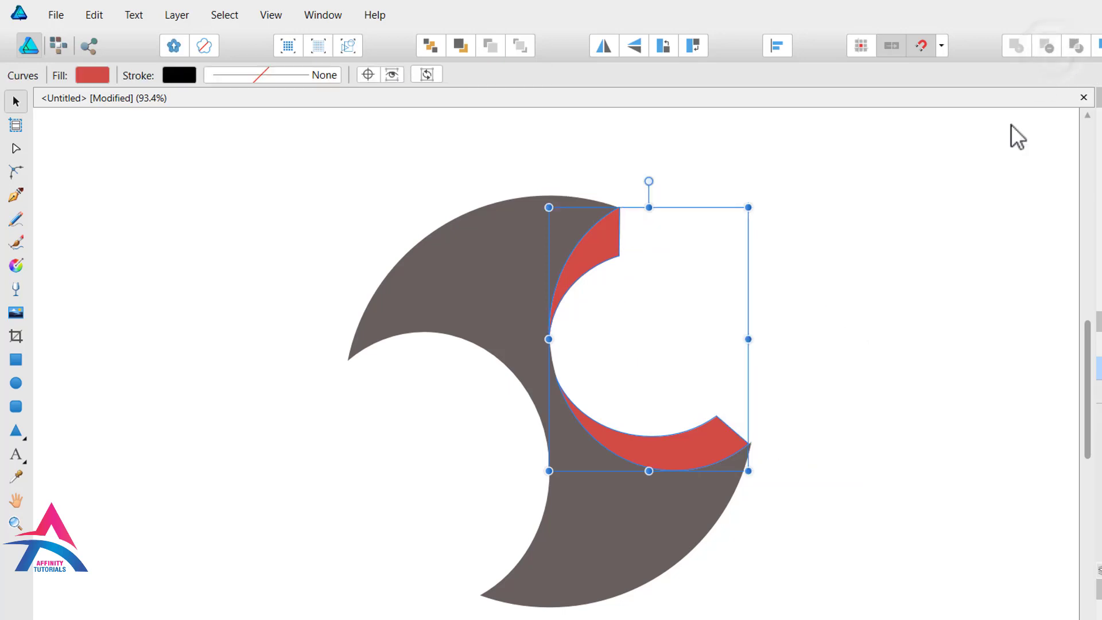
click(902, 229)
Step: Divide the trimmed red shape into two separate curves
click(716, 439)
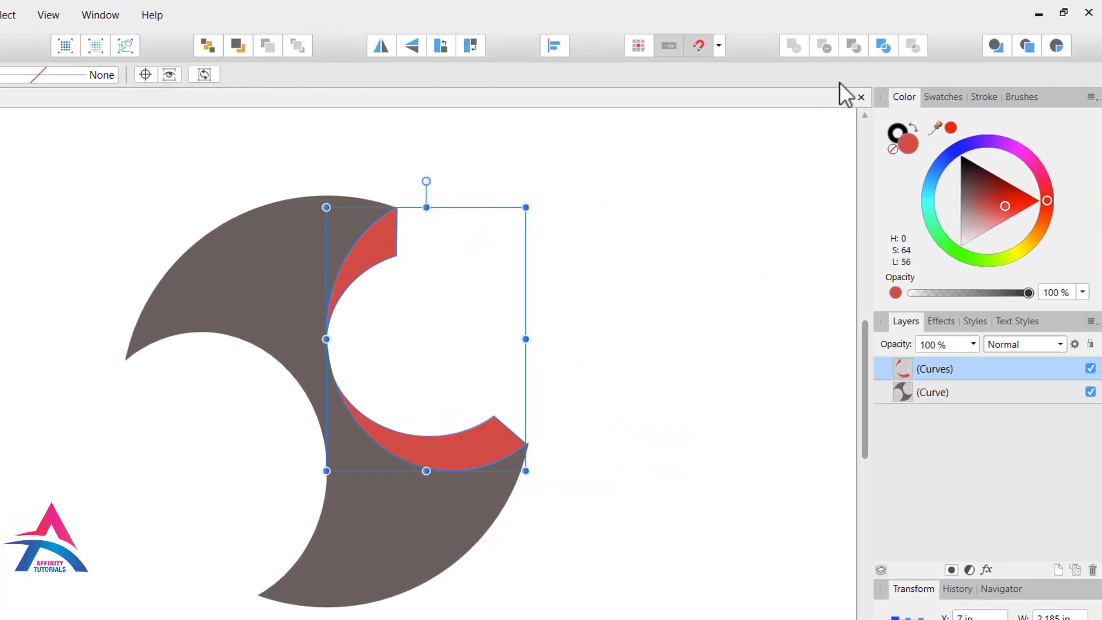
click(881, 51)
click(707, 215)
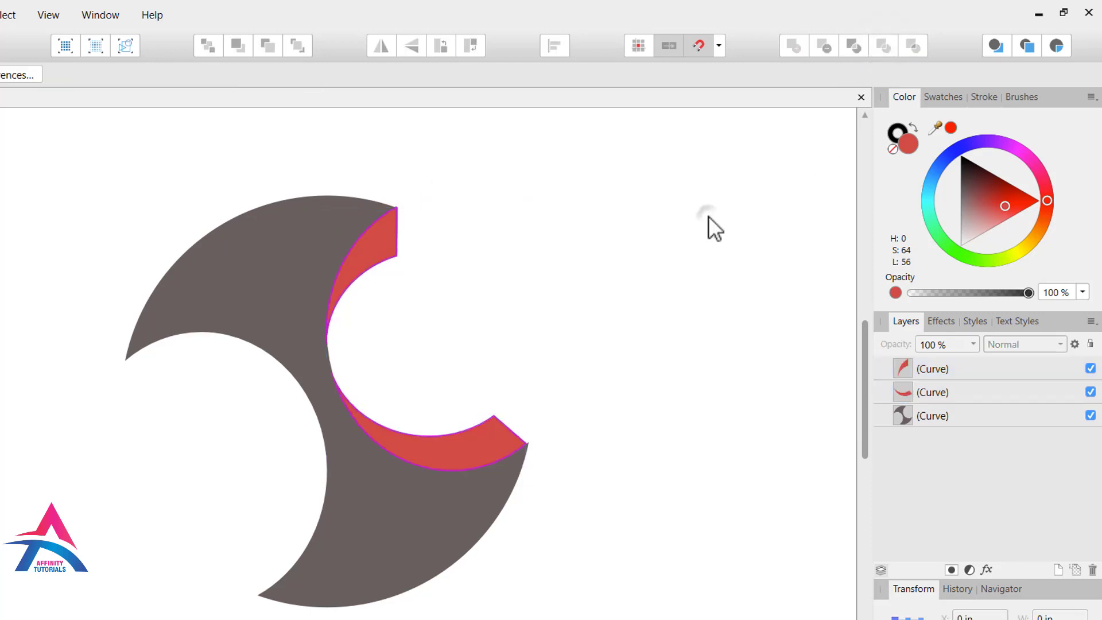
Step: Give the gray shape a 4 pt black stroke and move it above both red pieces in the layer order
click(283, 235)
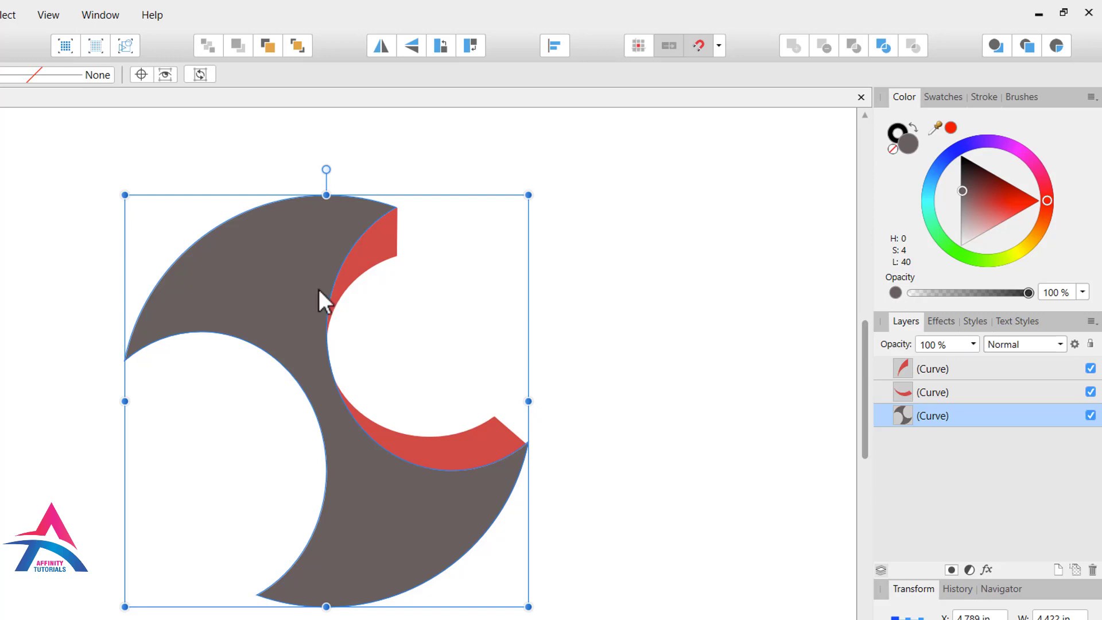
click(990, 102)
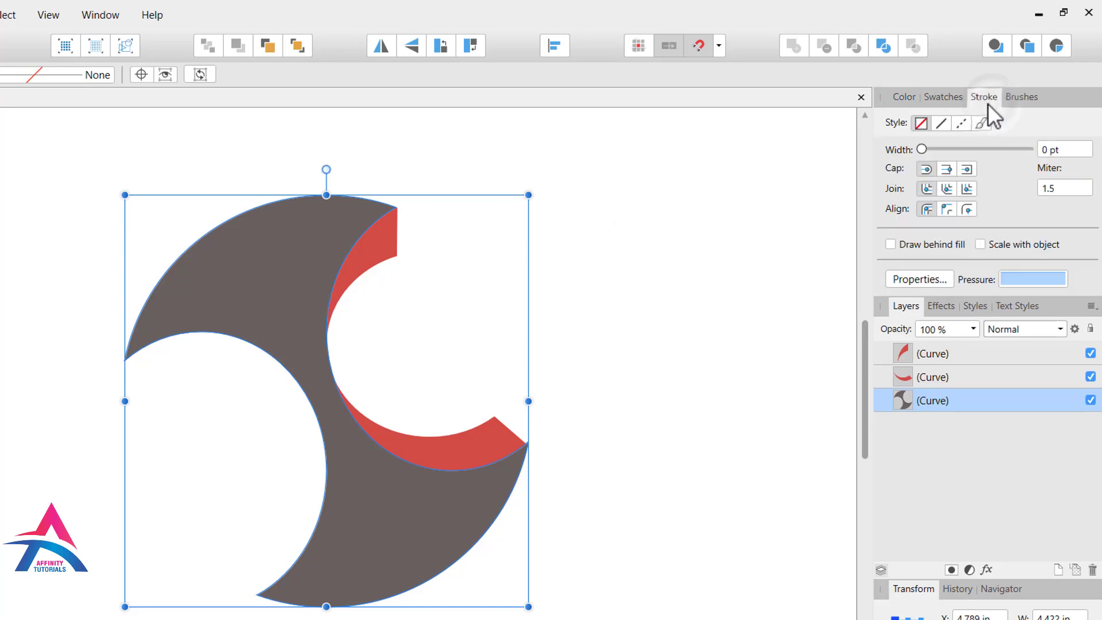
mouse_move(923, 152)
mouse_down()
mouse_move(963, 165)
mouse_move(953, 163)
mouse_up()
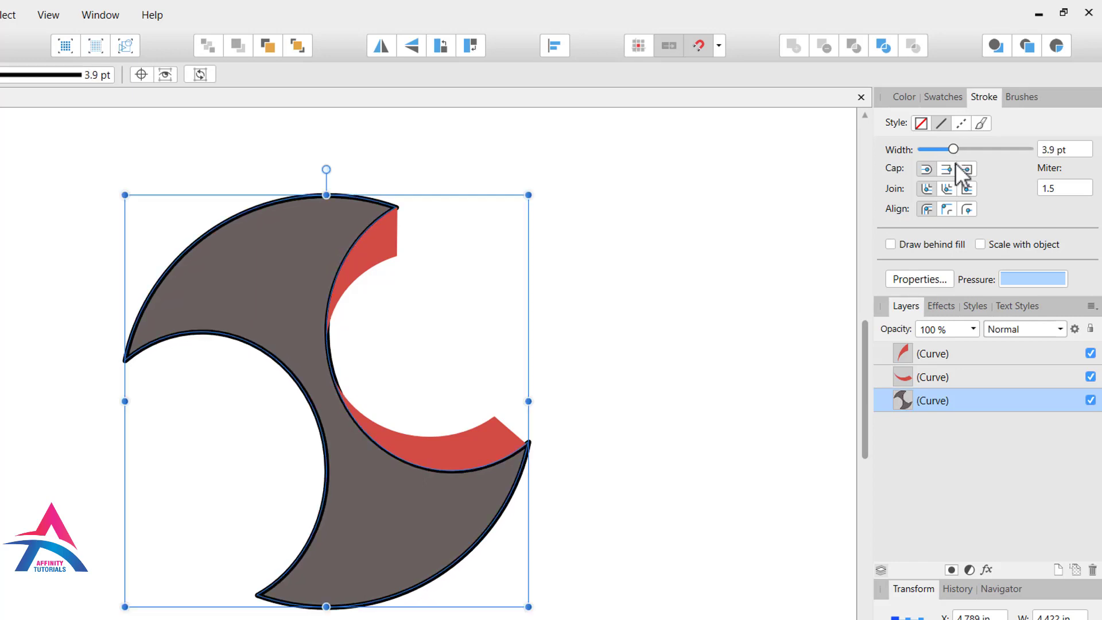
click(1074, 151)
key(Return)
drag(921, 401, 931, 346)
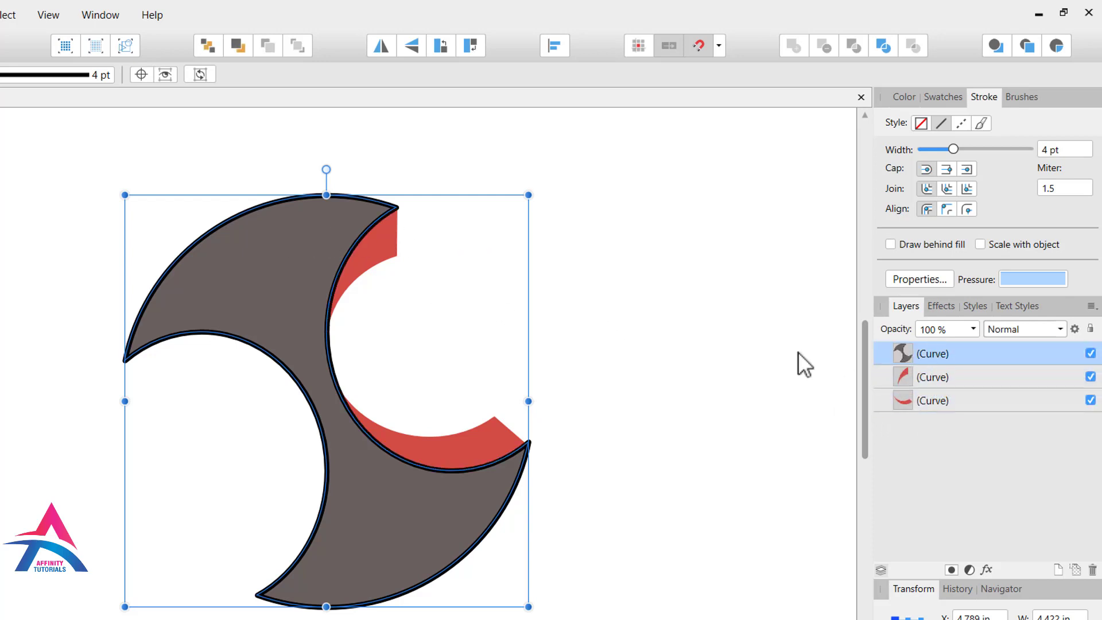
click(686, 320)
Step: Align the gray shape's stroke to the inside of its outline
scroll(524, 439, up, 5)
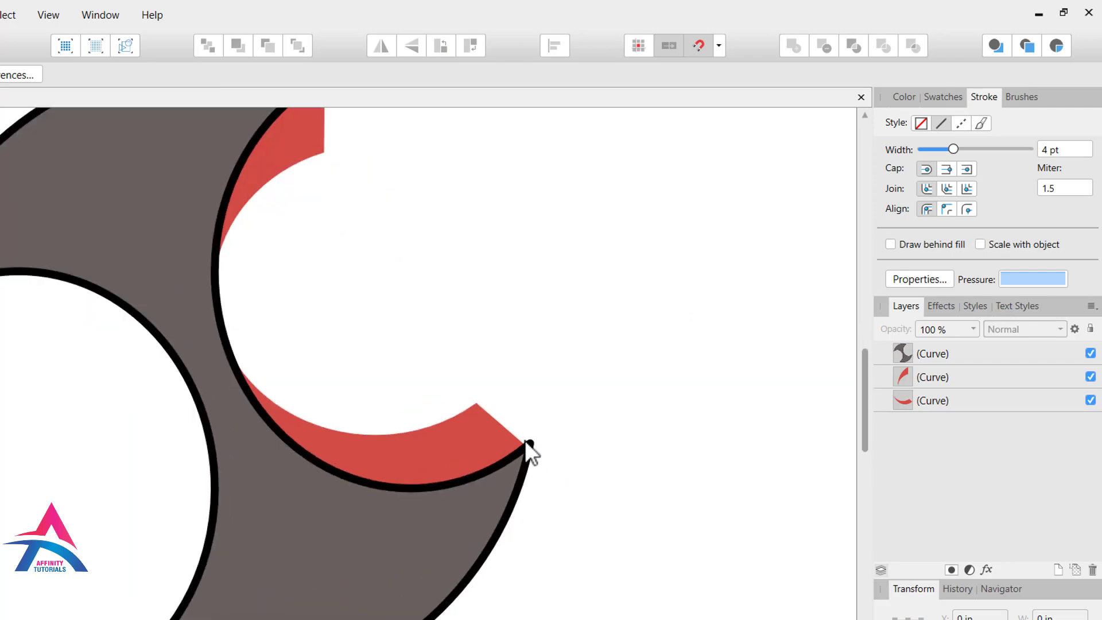
scroll(530, 441, up, 3)
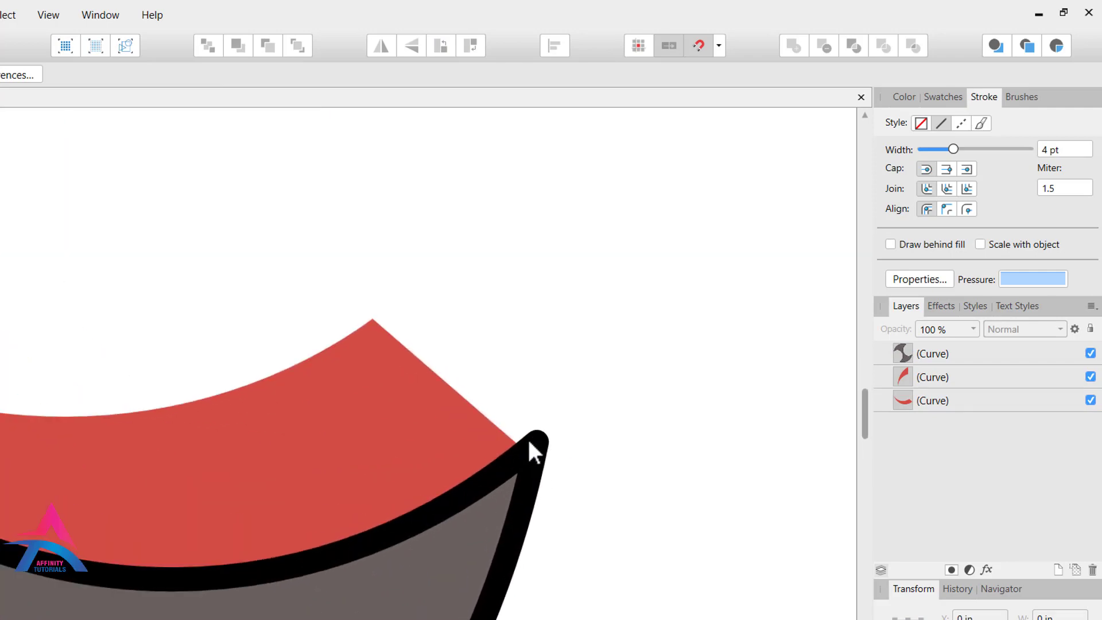
click(936, 350)
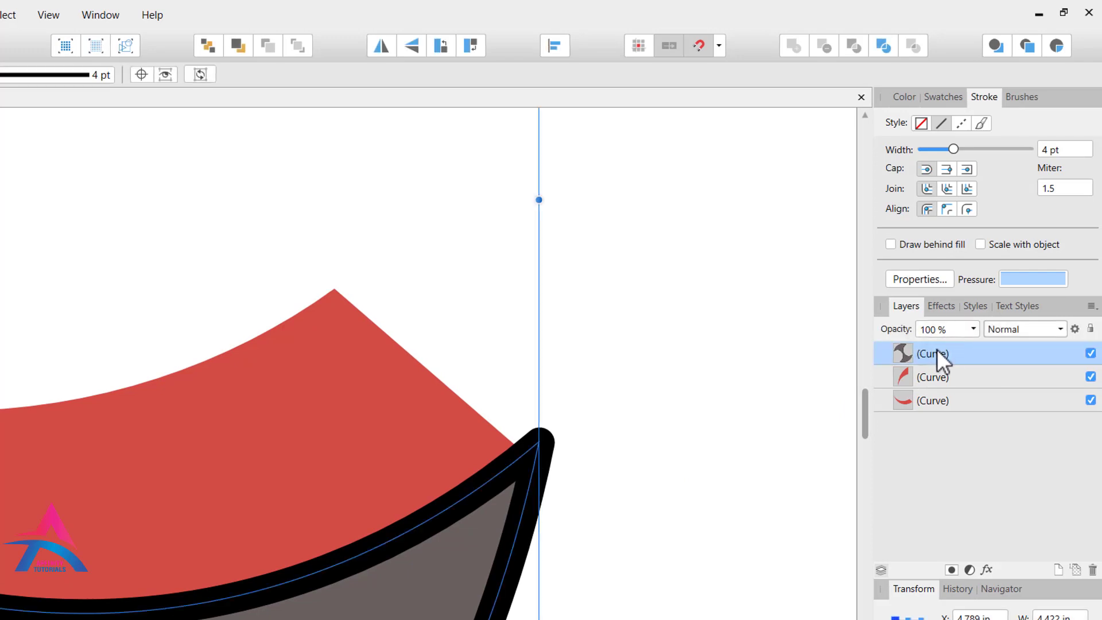
click(955, 210)
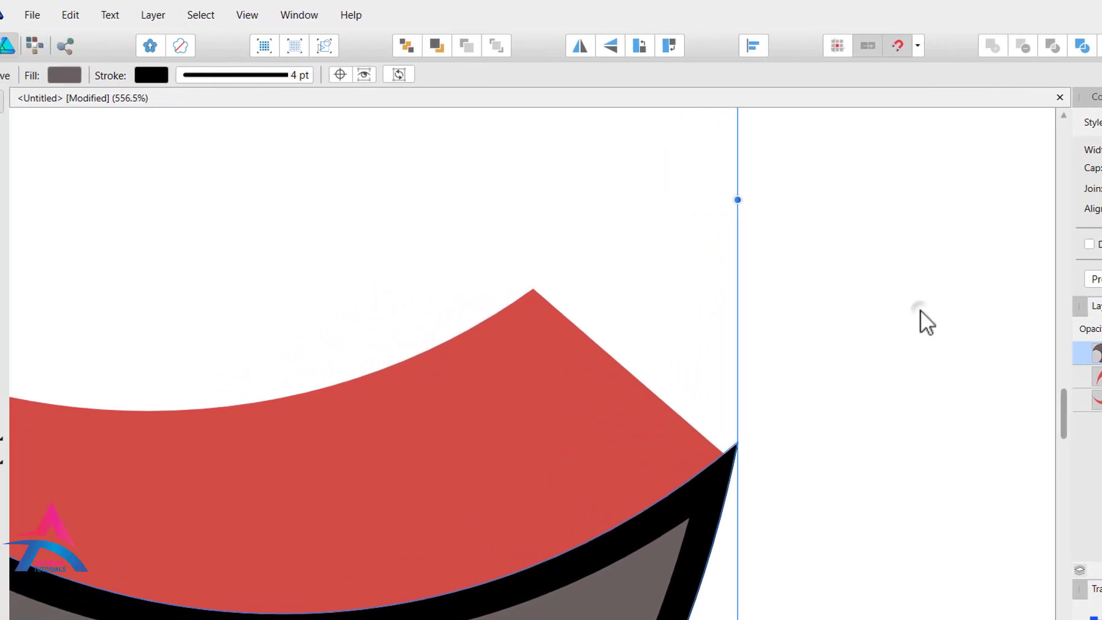
click(921, 312)
Step: Move the lower red piece's outer corner node onto the gray shape's right tip and shift its bottom edge node slightly under the black stroke
click(615, 409)
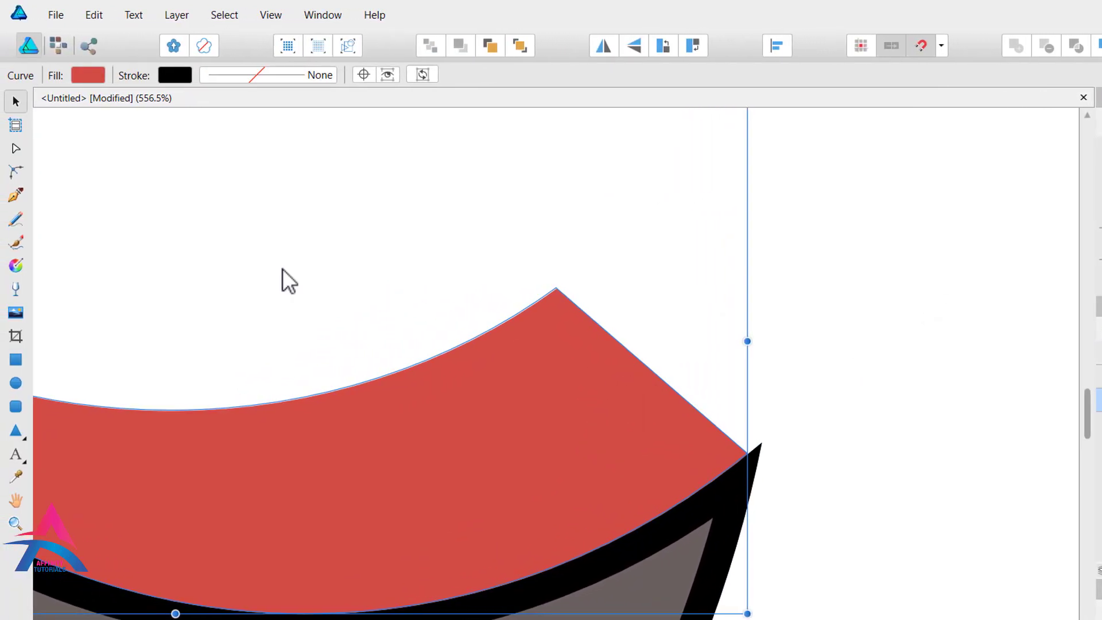
click(17, 149)
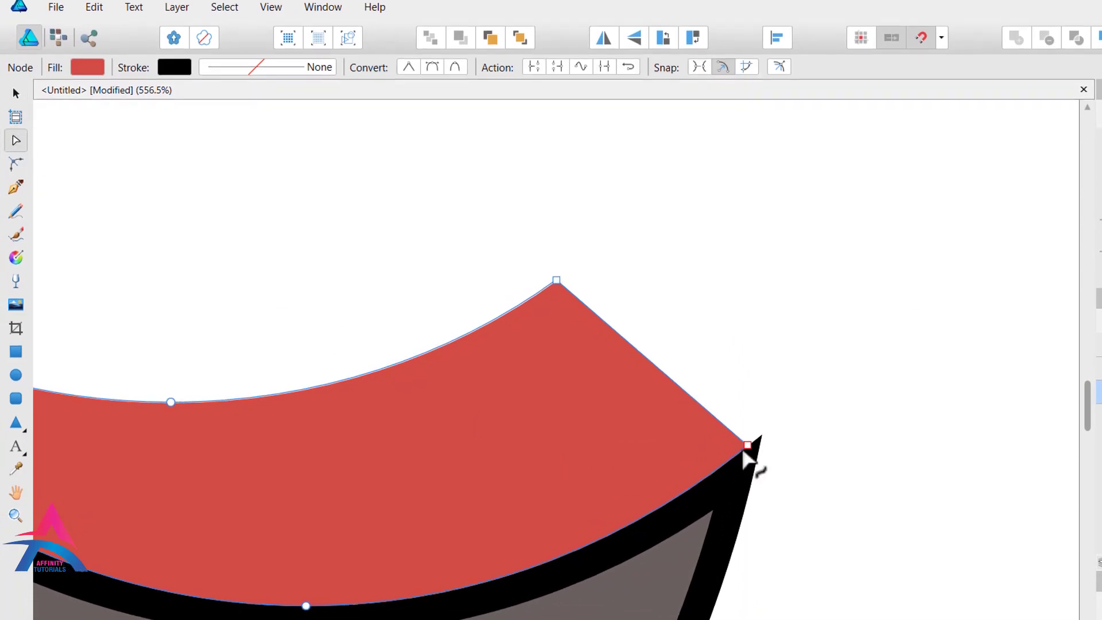
drag(747, 446, 760, 443)
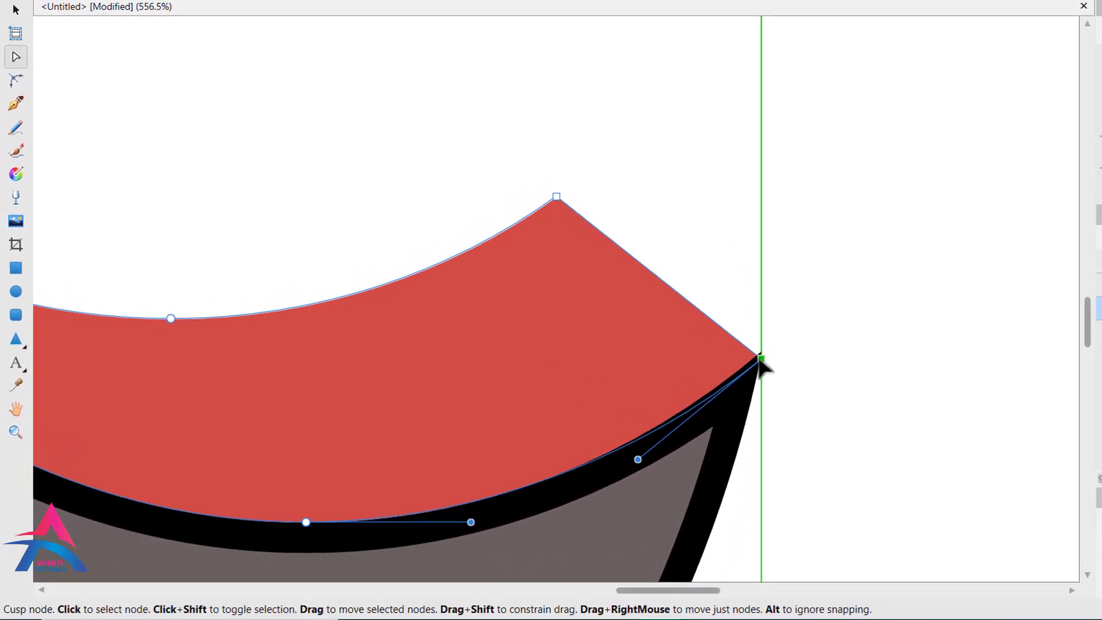
drag(760, 360, 761, 354)
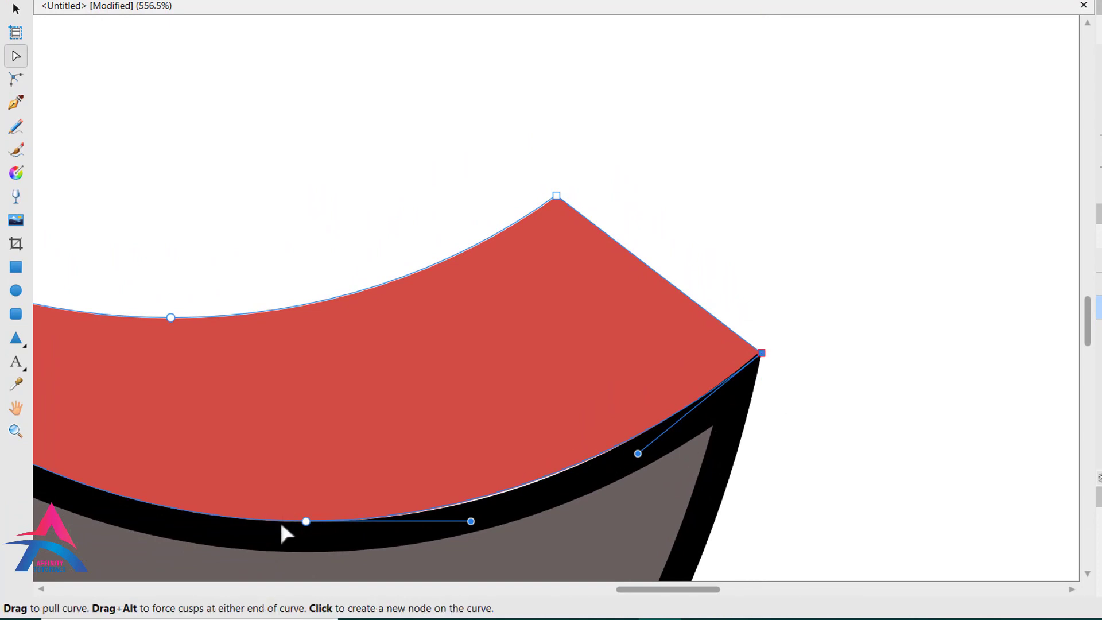
drag(307, 522, 304, 526)
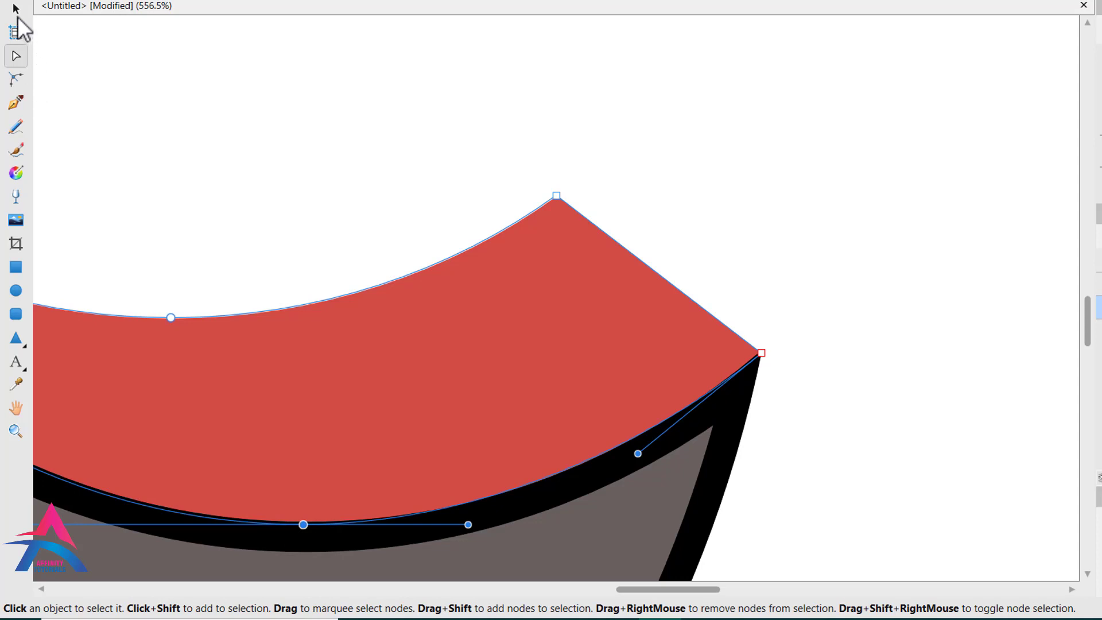
click(15, 8)
click(435, 96)
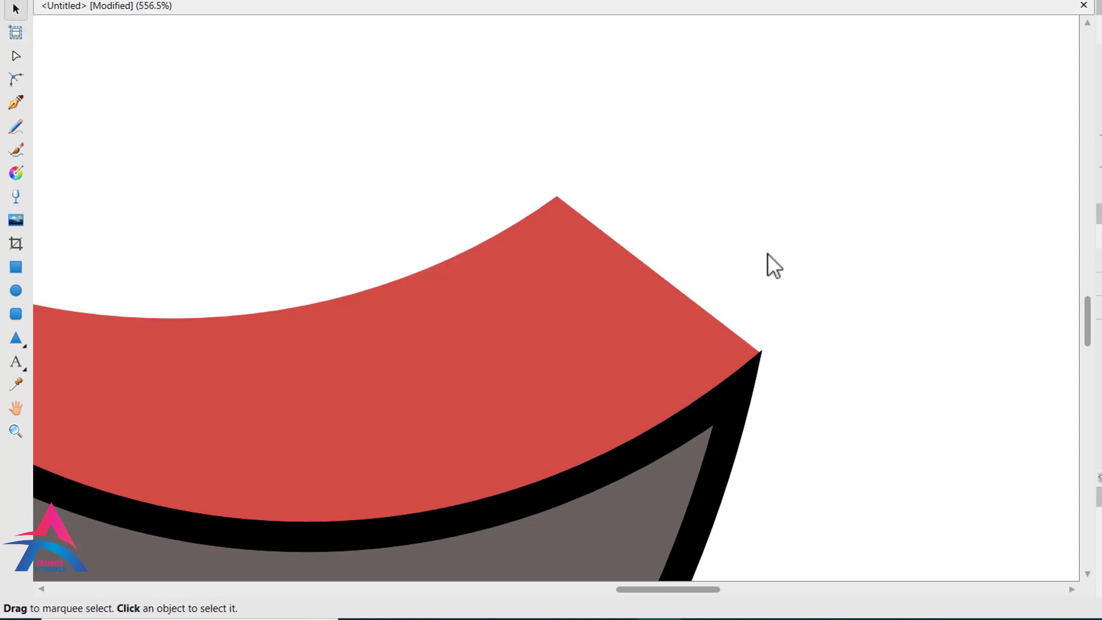
Step: Delete the upper red piece's extra corner node so that it ends exactly at the gray shape's upper right tip
scroll(837, 296, down, 8)
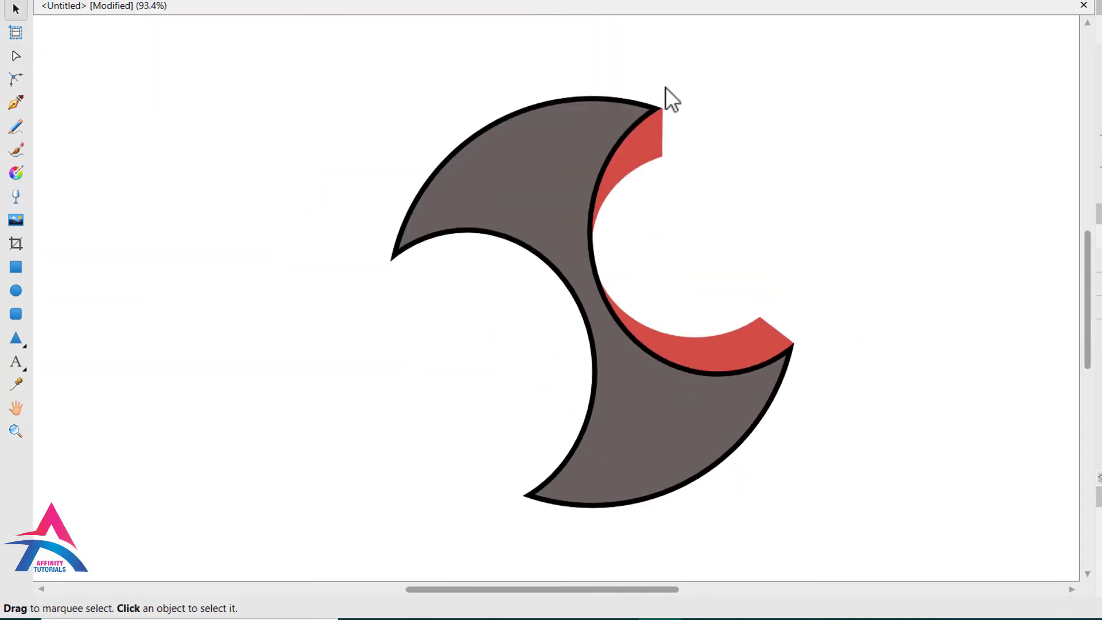
scroll(659, 105, up, 8)
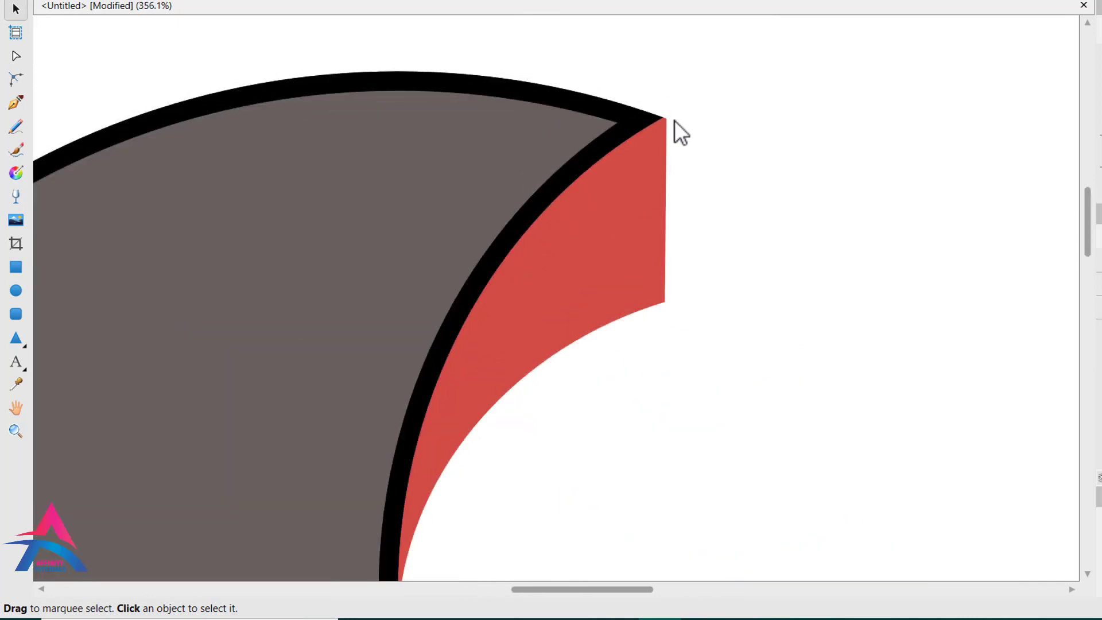
scroll(672, 120, up, 3)
scroll(665, 115, up, 2)
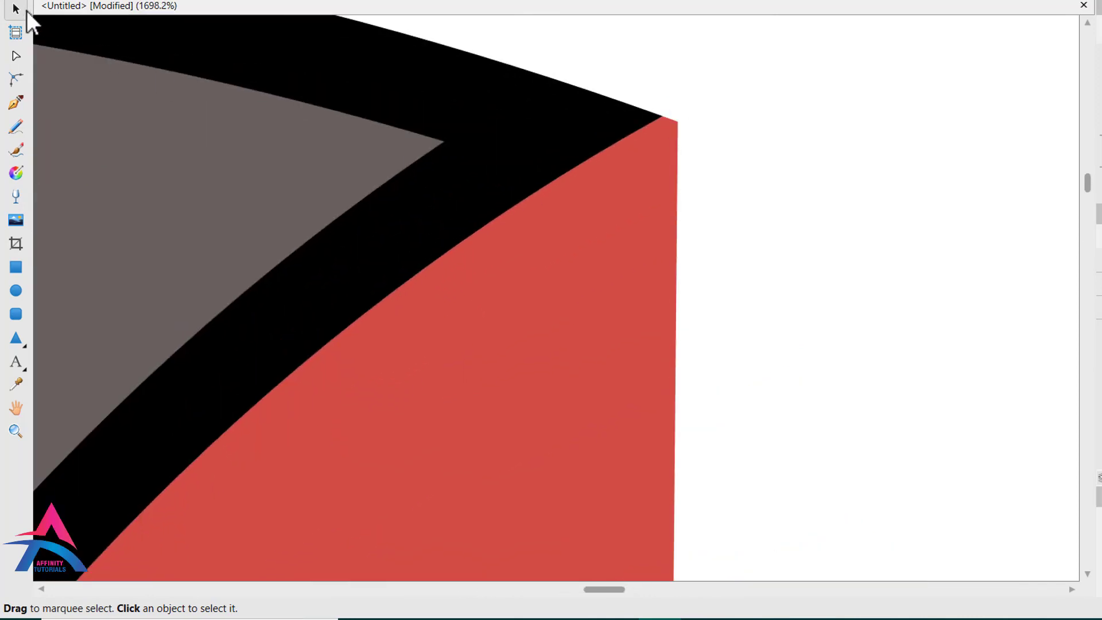
click(16, 57)
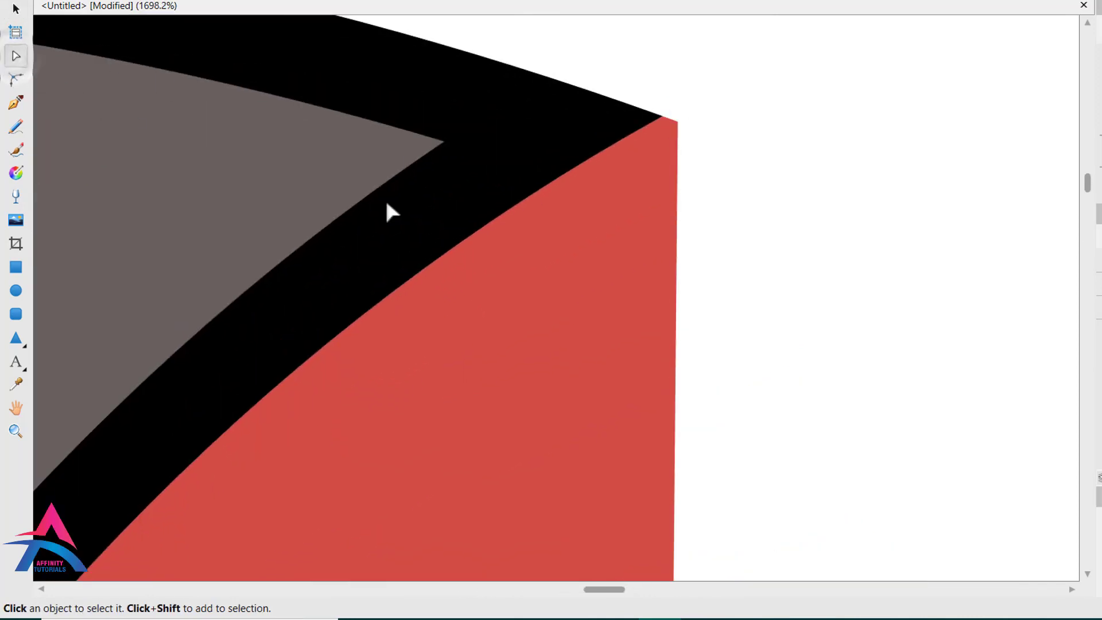
click(602, 204)
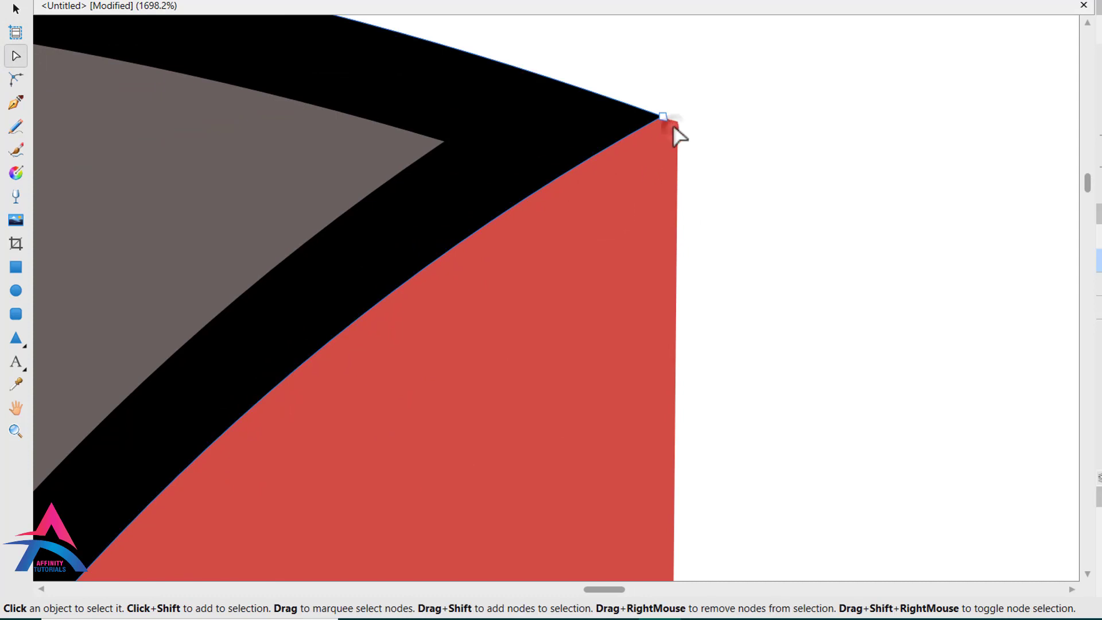
scroll(660, 172, down, 5)
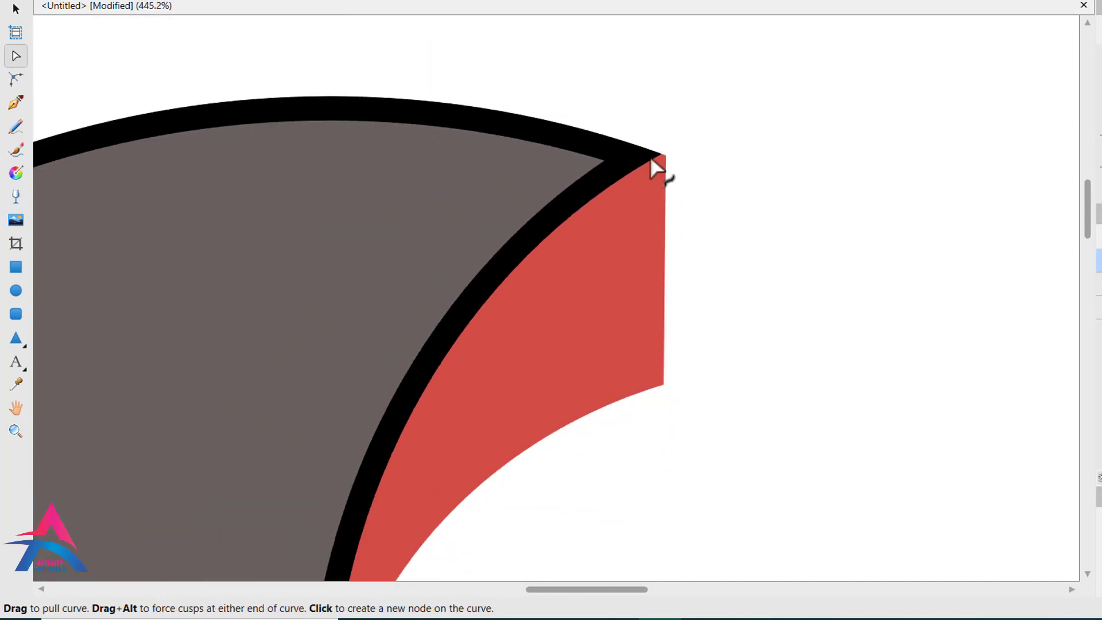
click(658, 220)
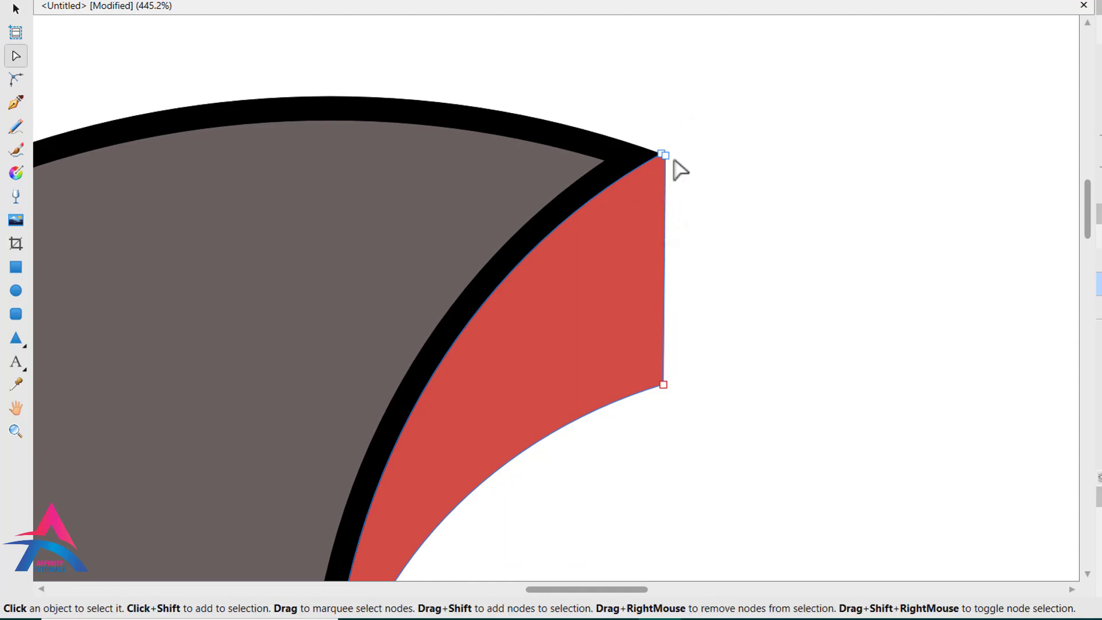
scroll(679, 169, up, 6)
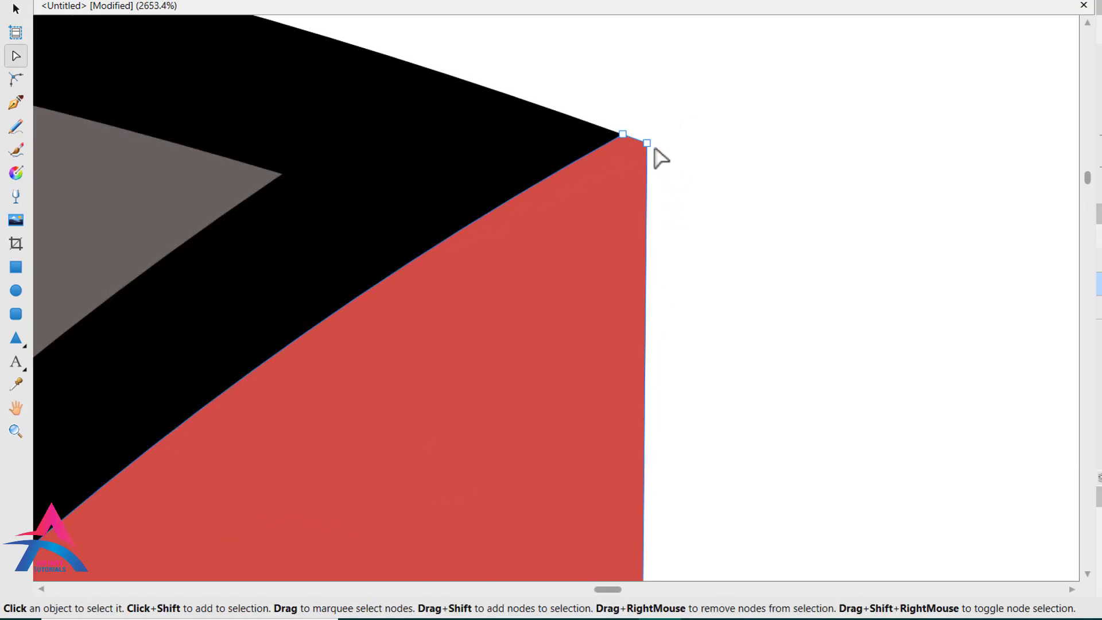
click(639, 127)
key(Delete)
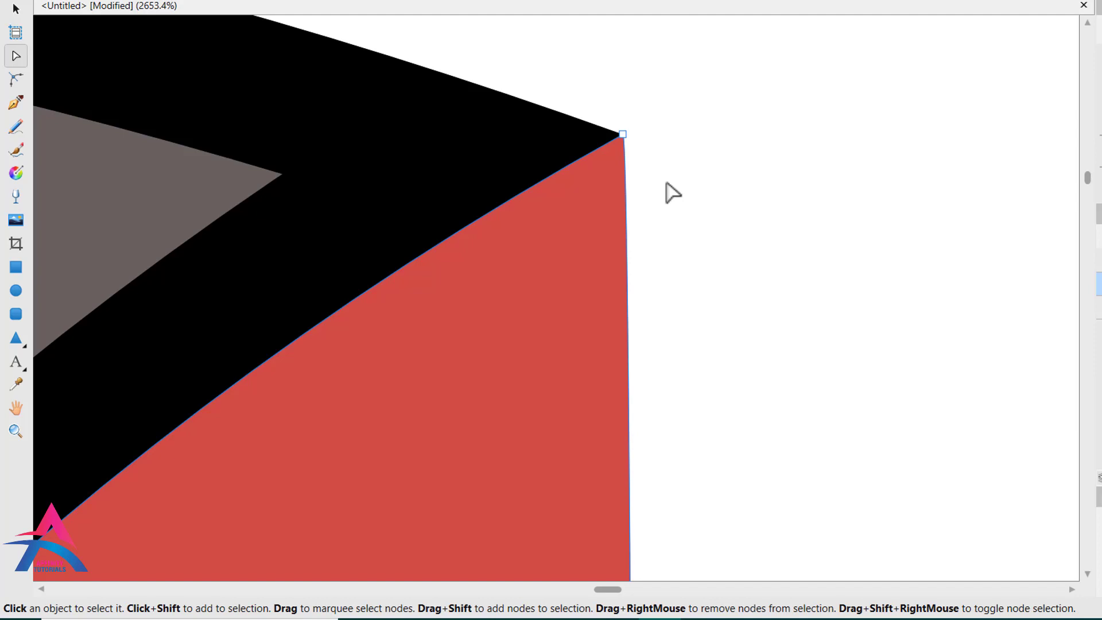
scroll(673, 192, down, 5)
scroll(704, 187, down, 3)
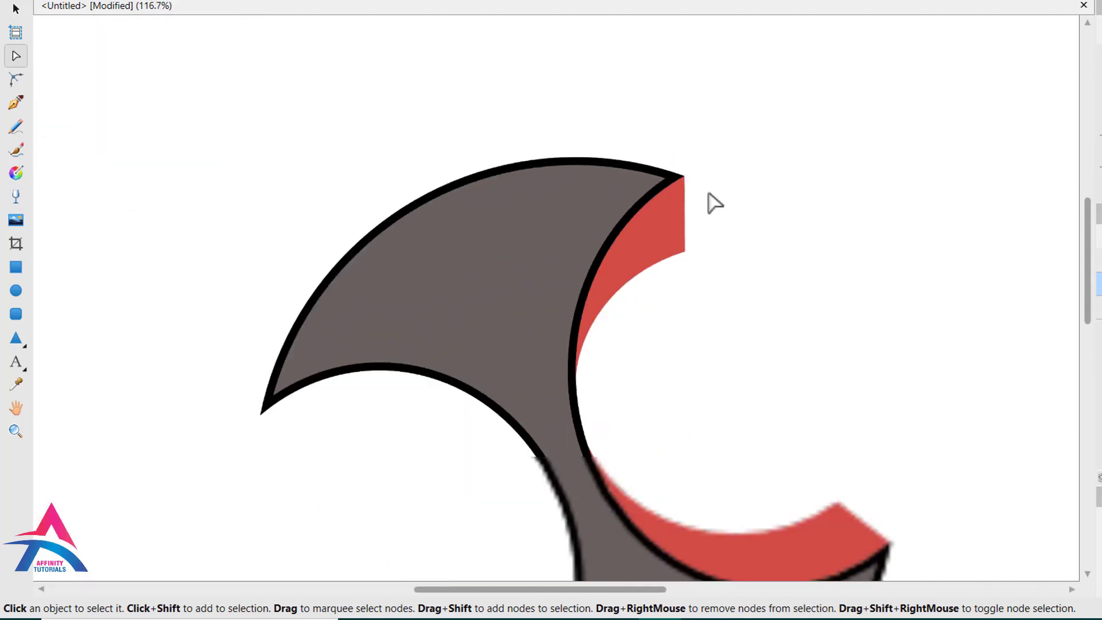
scroll(703, 216, down, 3)
click(709, 254)
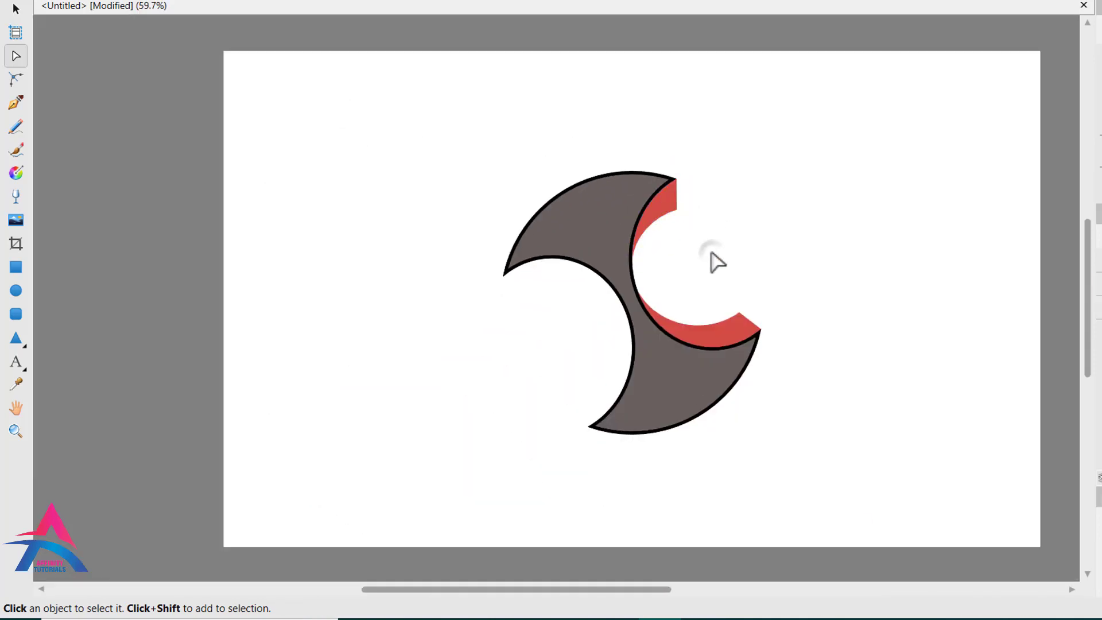
Step: Apply a linear gradient to the upper red piece, running diagonally from its narrow inner part to its straight outer edge
scroll(644, 298, up, 3)
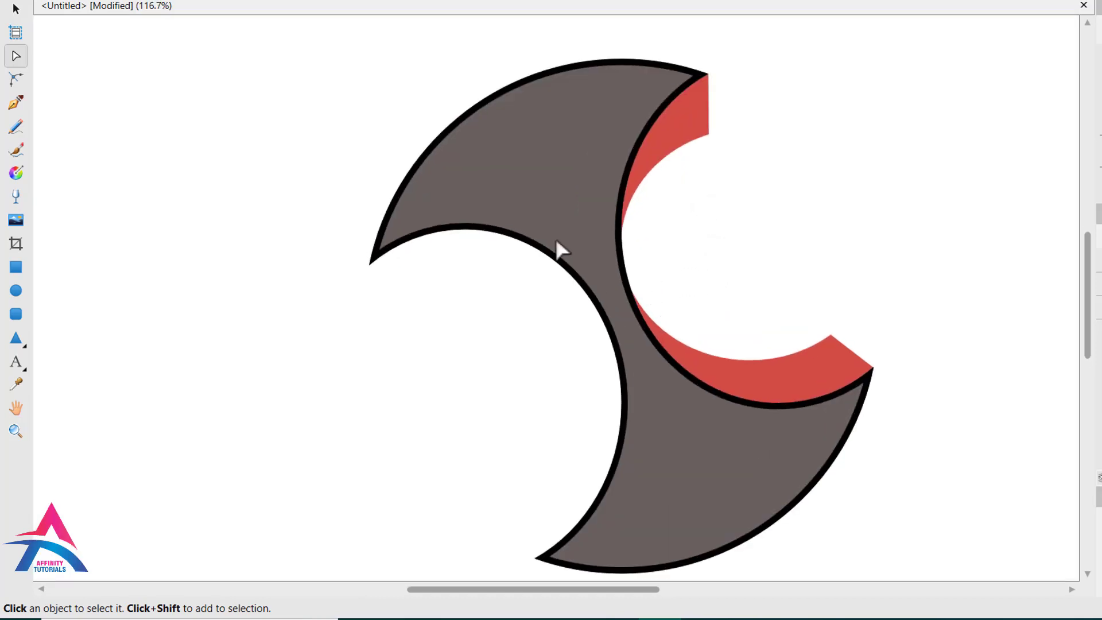
click(16, 8)
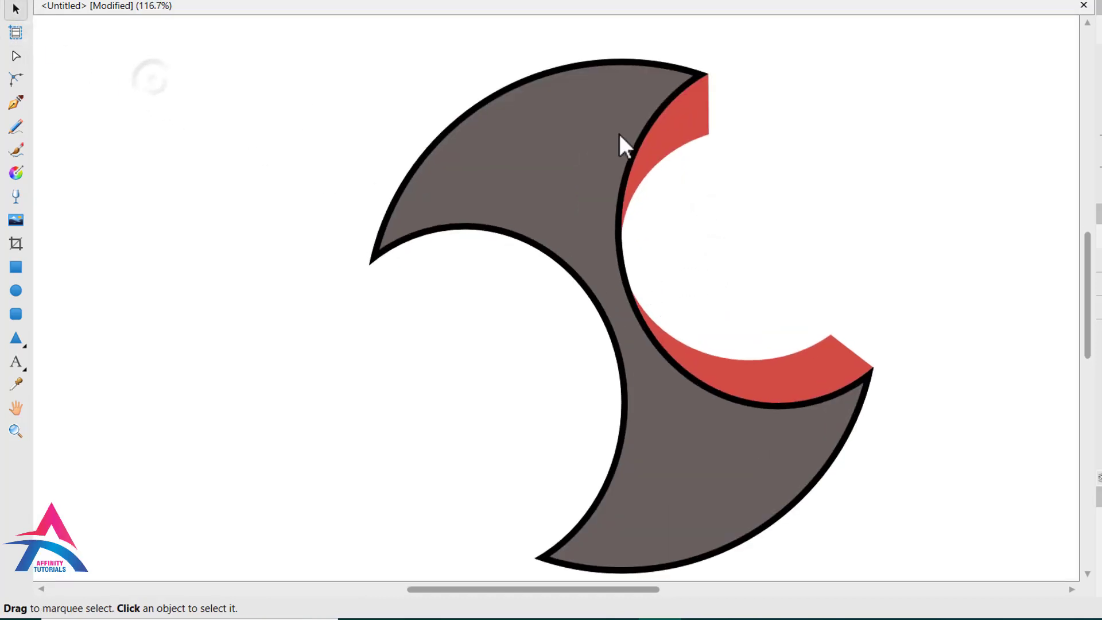
click(694, 122)
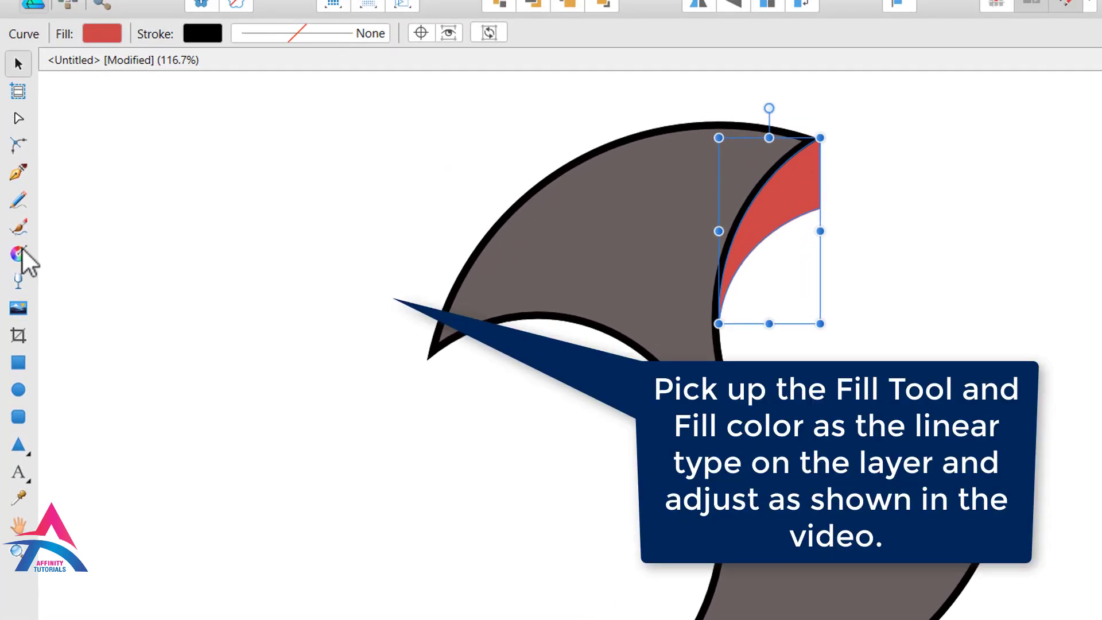
click(18, 251)
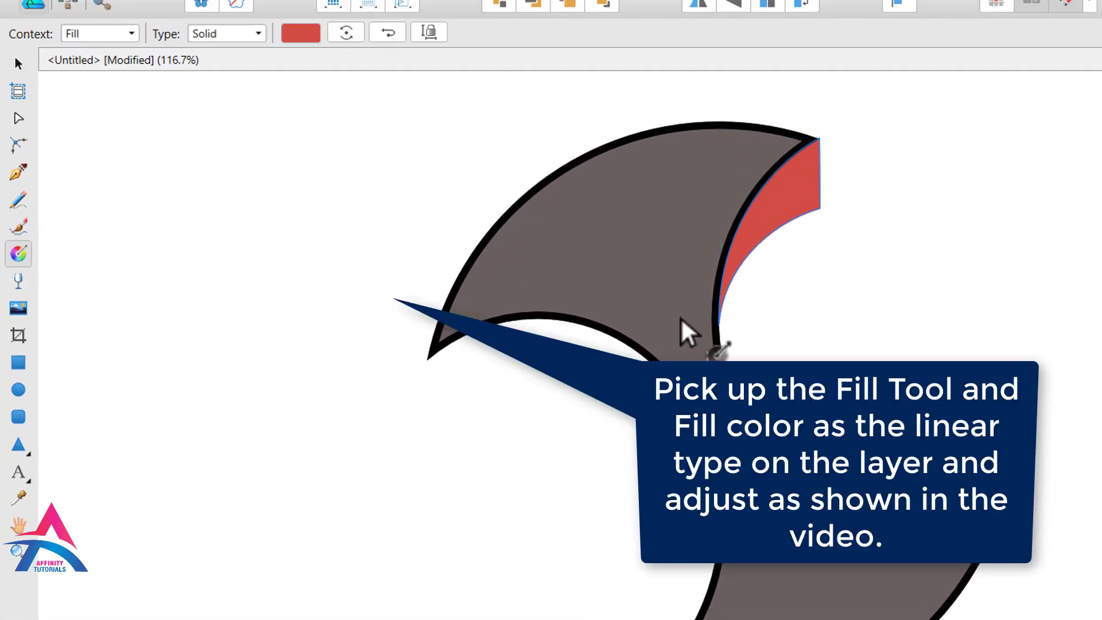
drag(702, 262, 747, 235)
click(694, 260)
drag(697, 260, 741, 241)
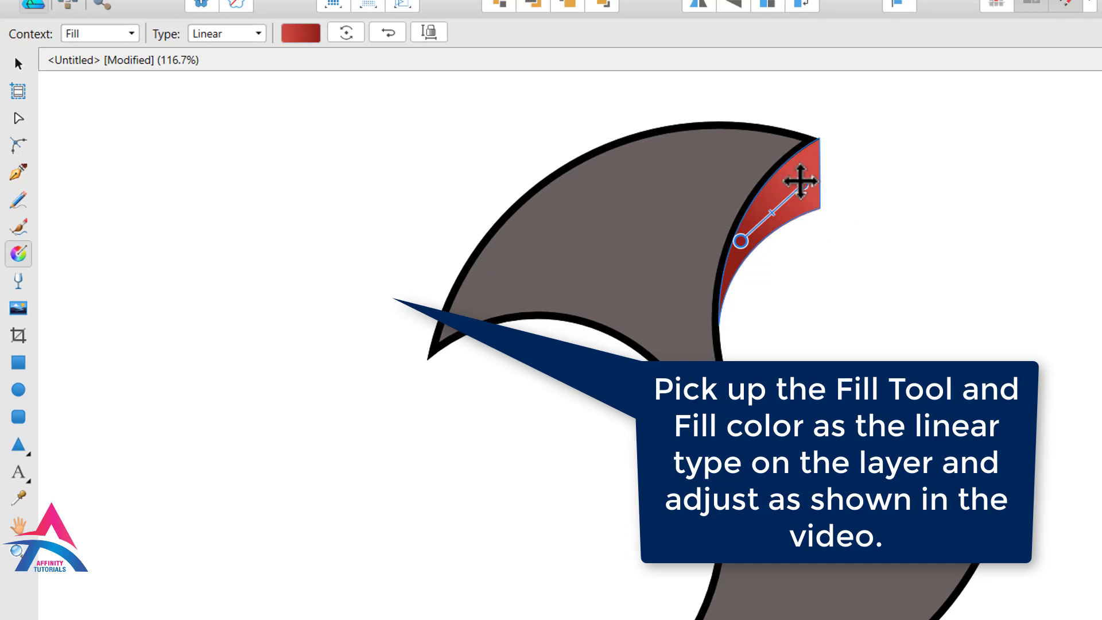
drag(803, 184, 819, 184)
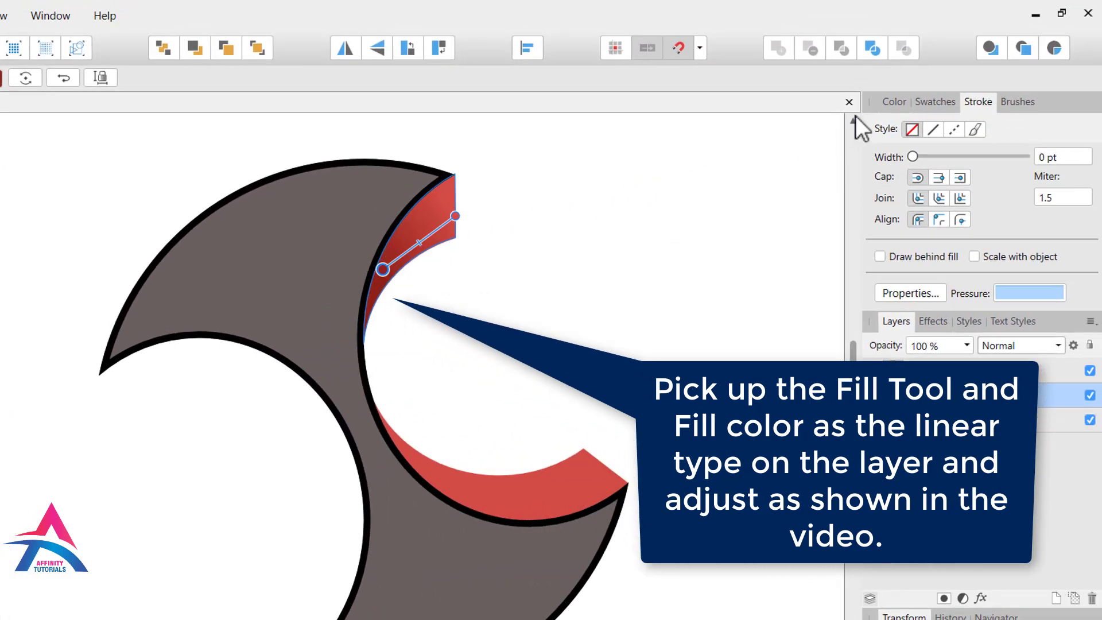
Step: Recolor the gradient's inner stop dark blue (H 251, S 100, L 17) and its outer stop light blue (H 215, S 64, L 56)
click(893, 103)
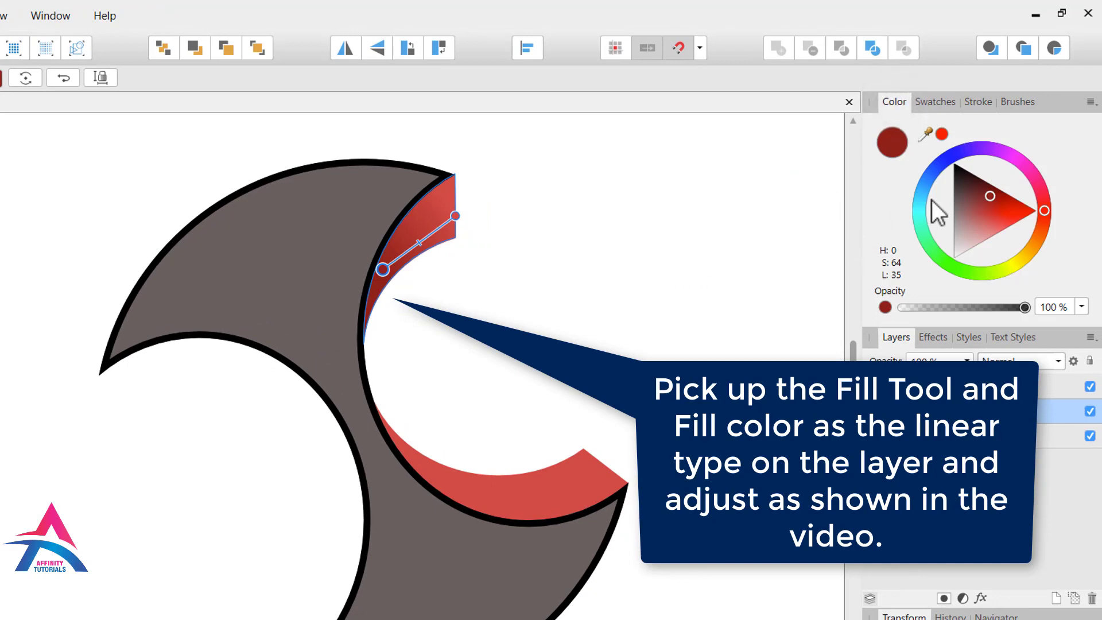
click(961, 153)
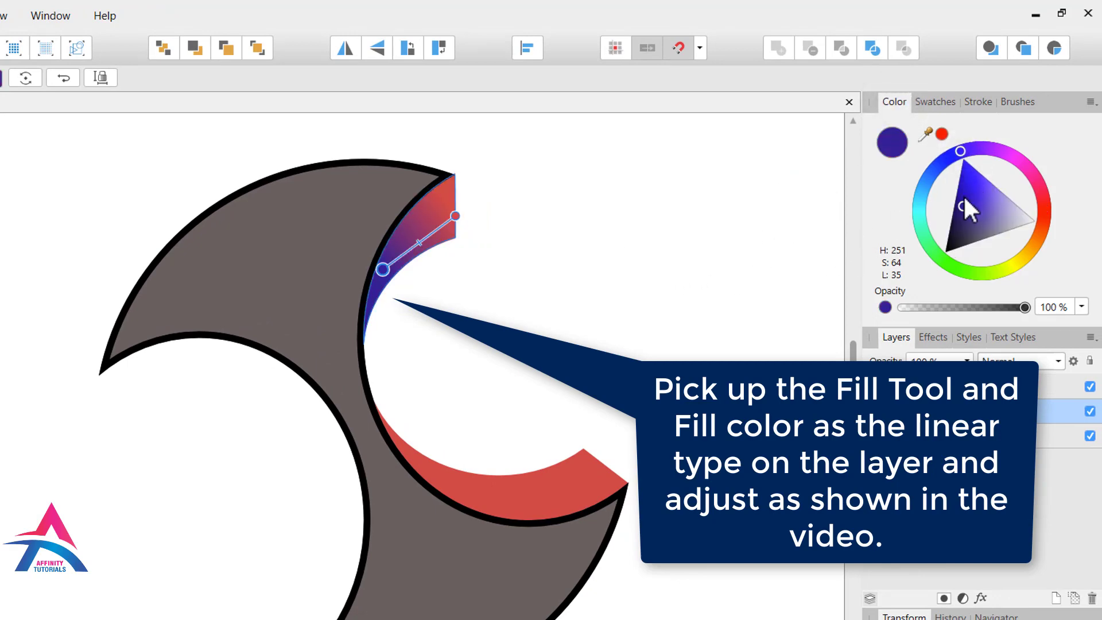
drag(961, 206, 944, 223)
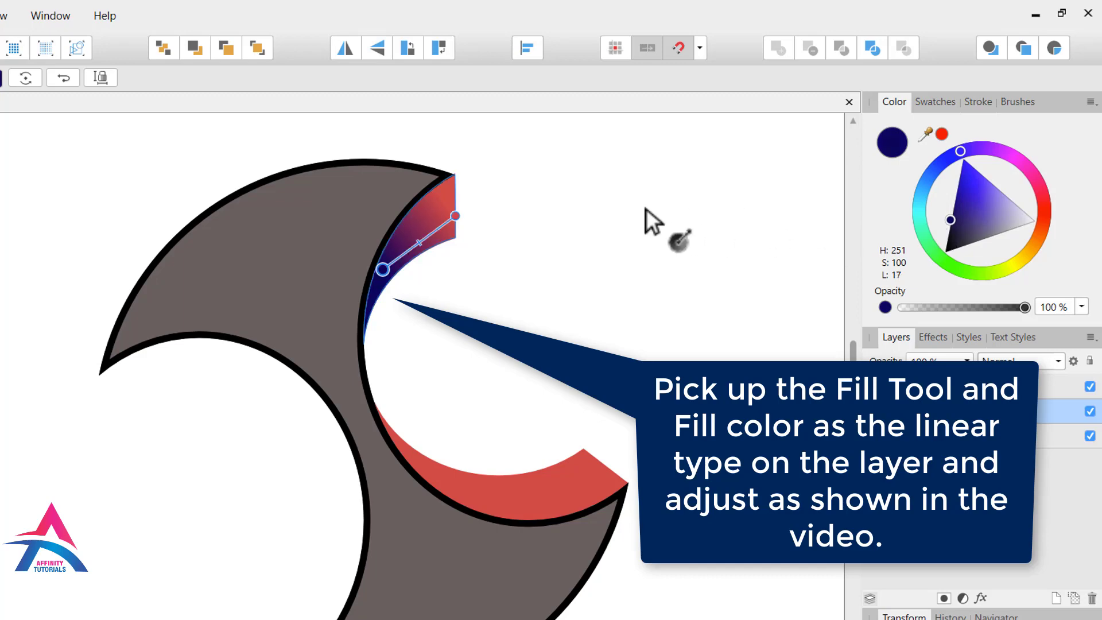
click(455, 216)
drag(948, 164, 932, 166)
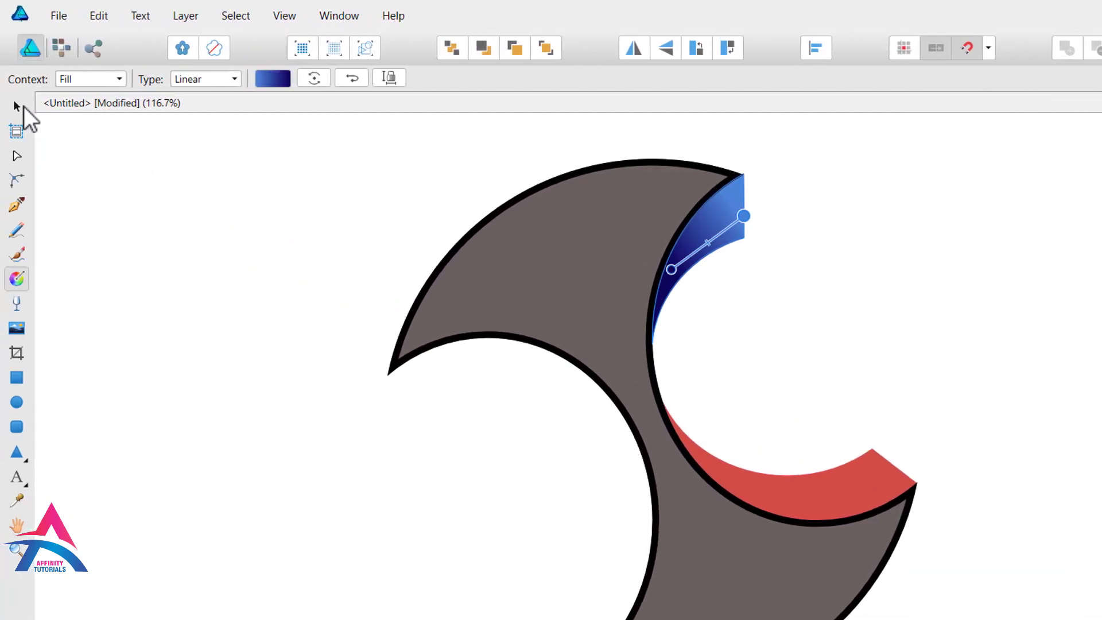
Step: Copy the blue gradient piece and paste its style onto the lower red piece
click(19, 106)
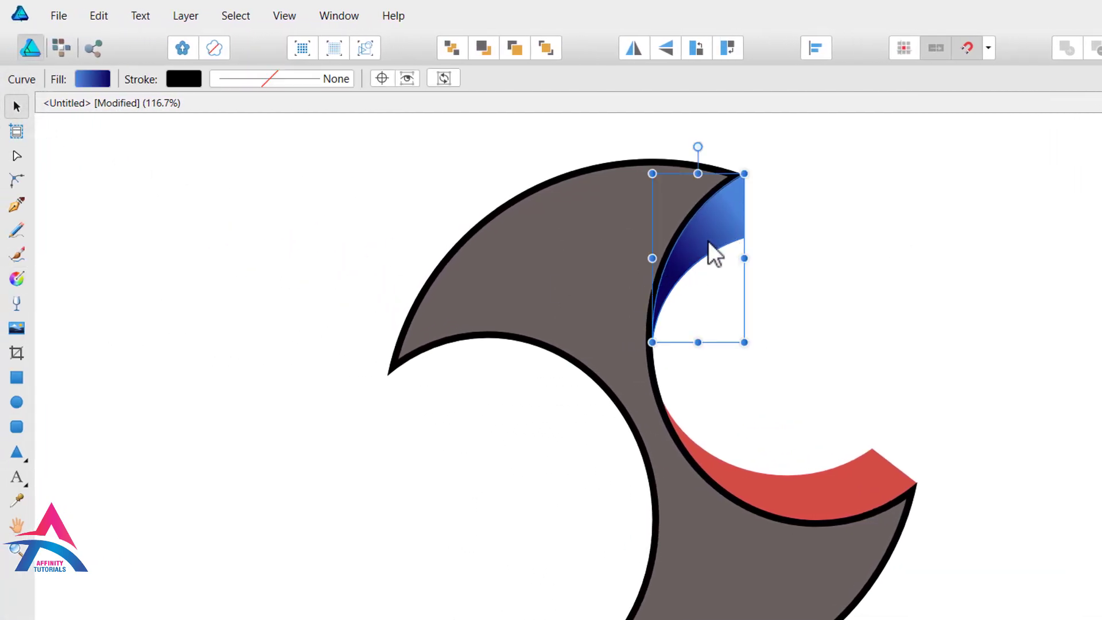
click(112, 21)
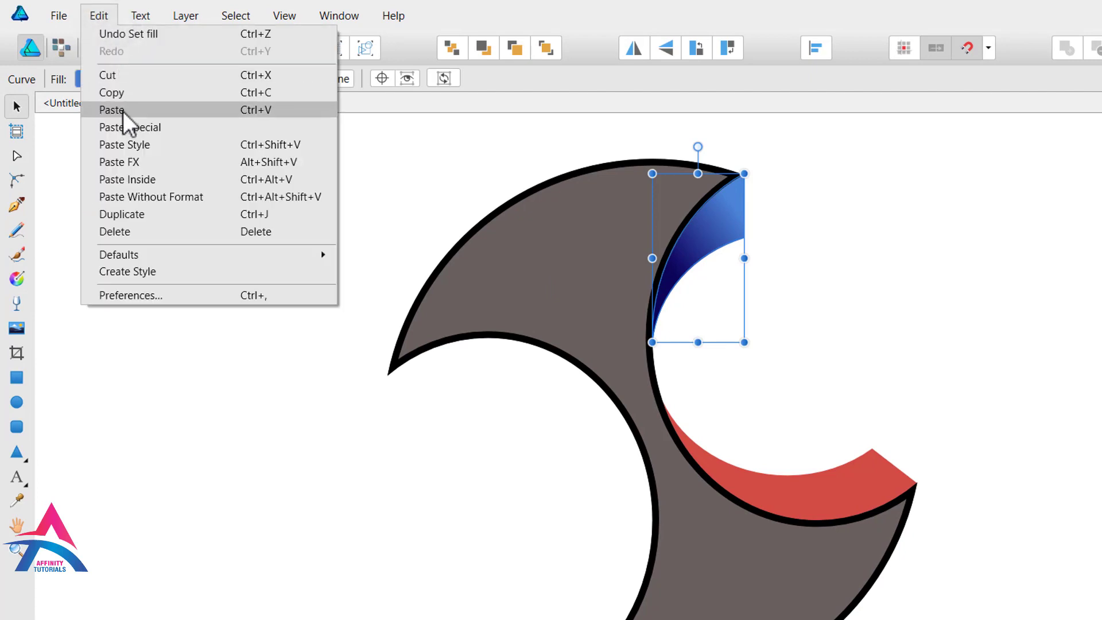
click(123, 95)
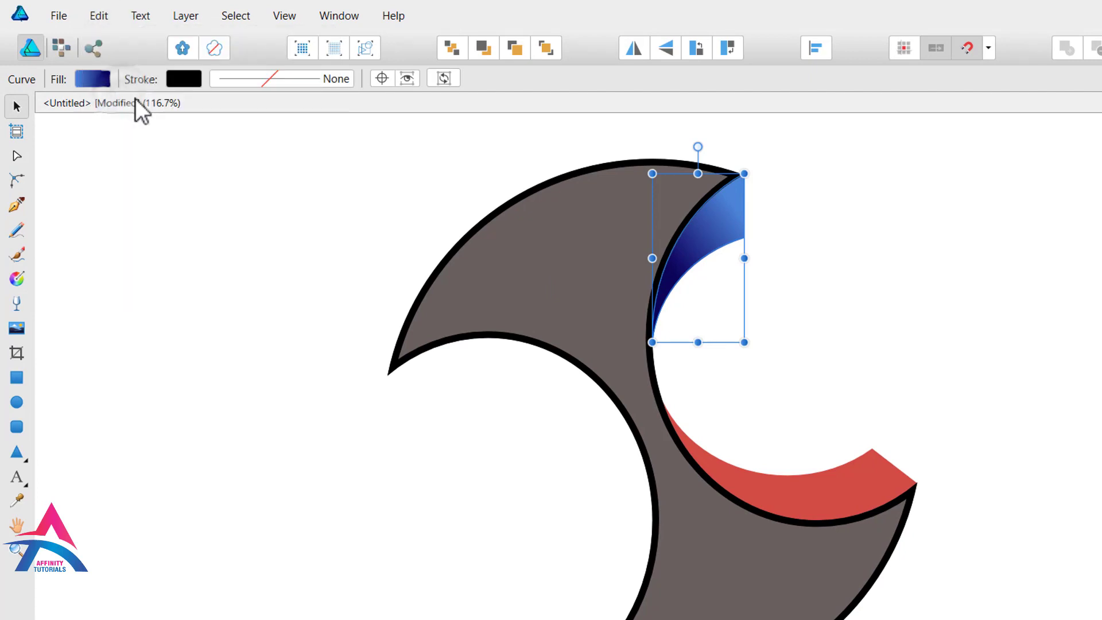
click(849, 463)
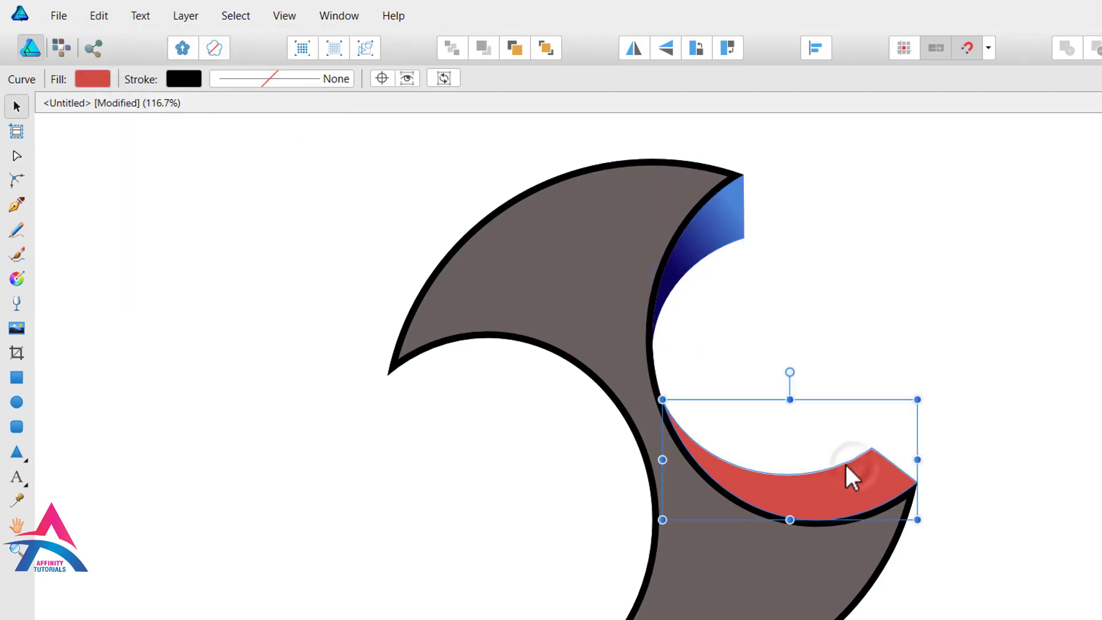
click(102, 16)
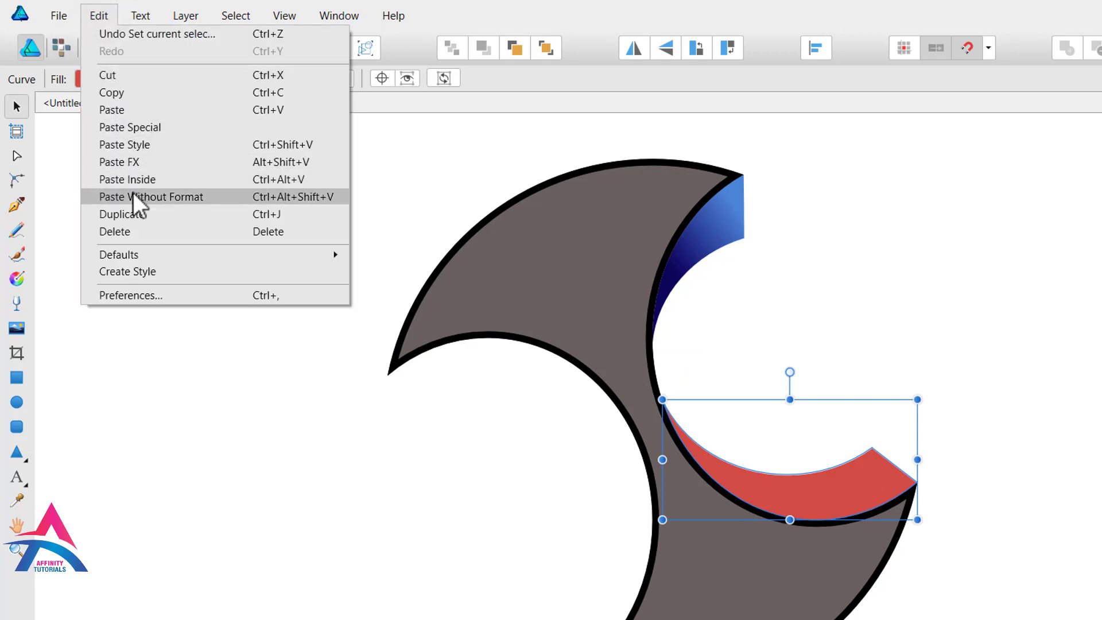
click(161, 143)
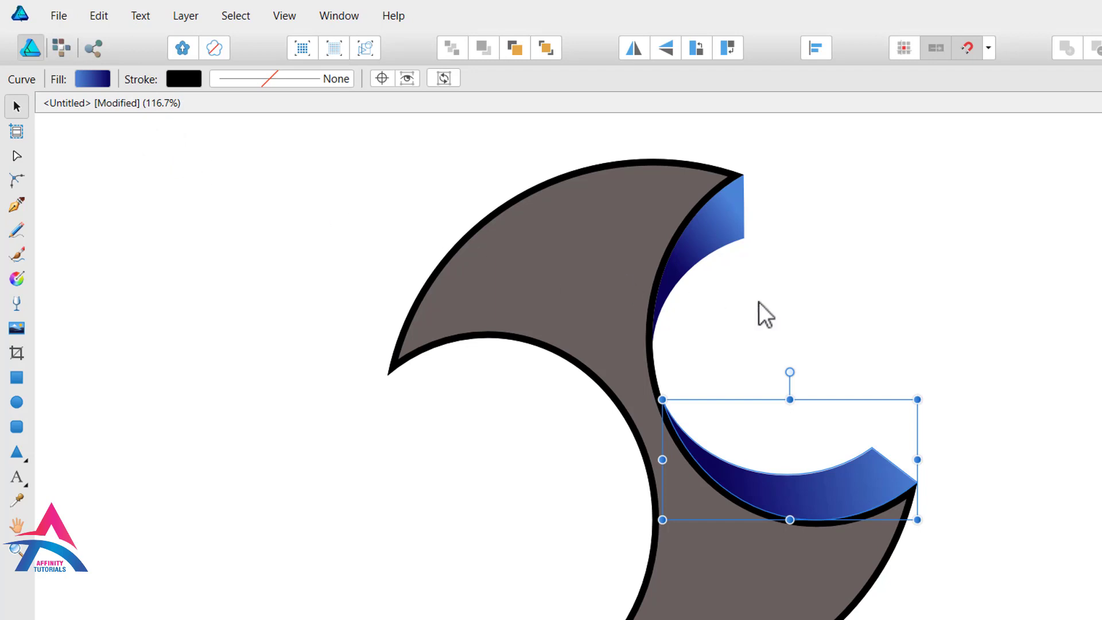
Step: Group the two blue gradient pieces
click(925, 308)
click(897, 474)
shift+click(720, 232)
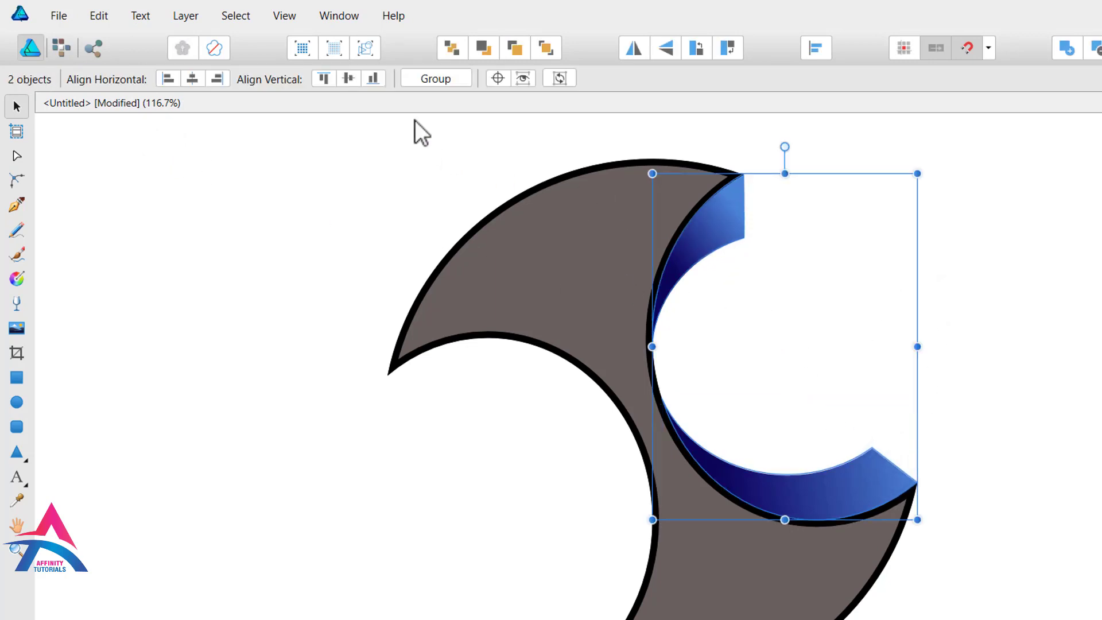
click(446, 82)
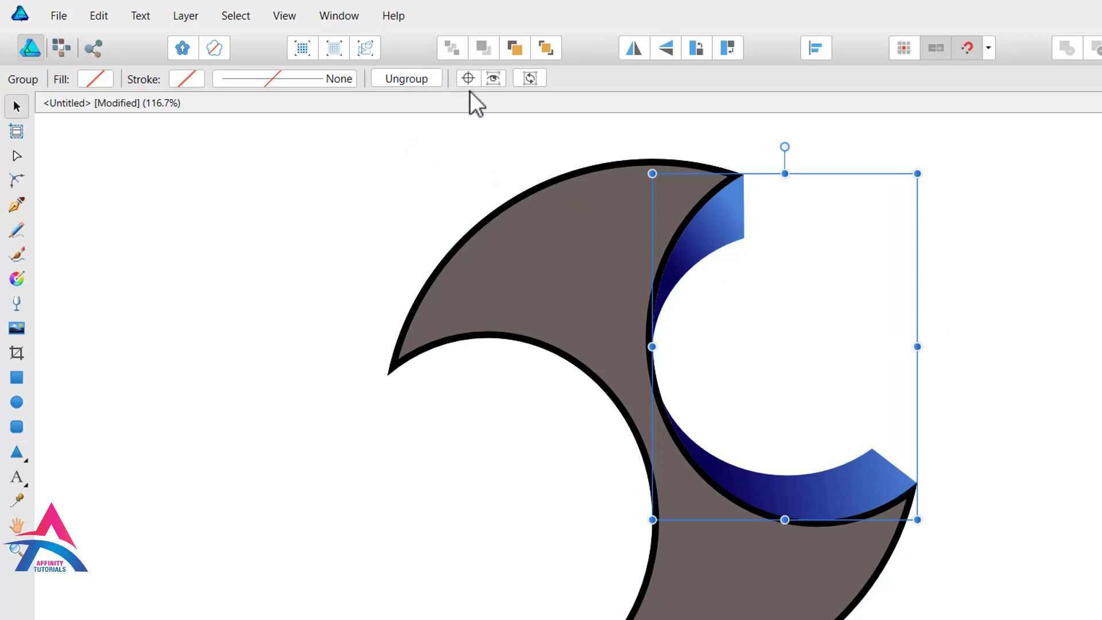
Step: Copy the blue group and paste a duplicate in place
click(109, 20)
click(115, 90)
click(107, 23)
click(114, 109)
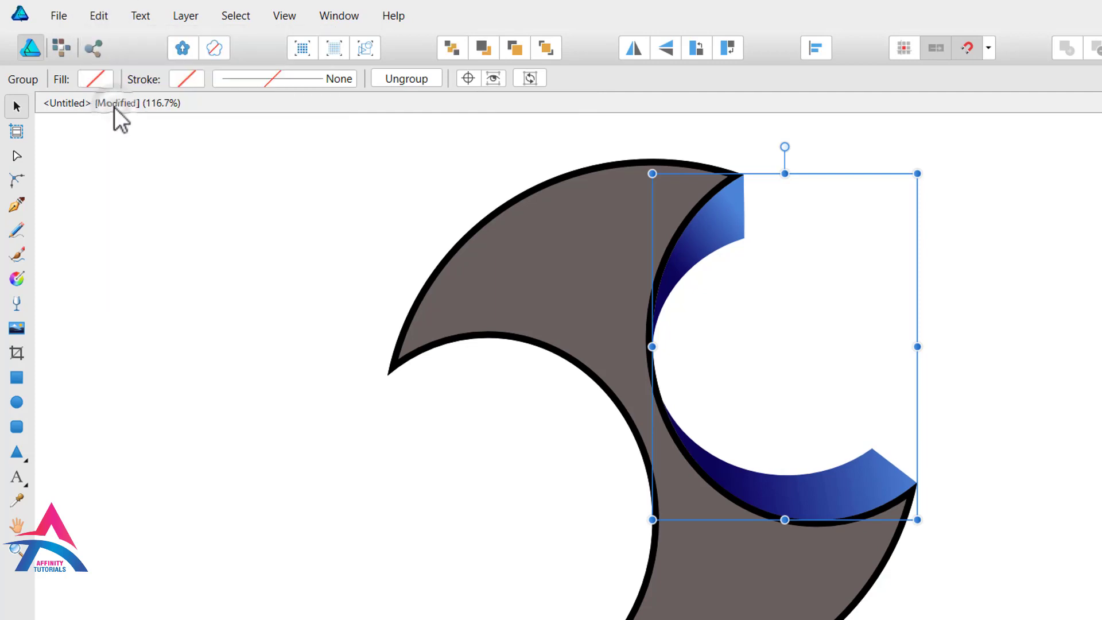
Step: Move the duplicate group's transform origin to the gray shape's center and rotate the group 180° into the opposite cutout
click(471, 76)
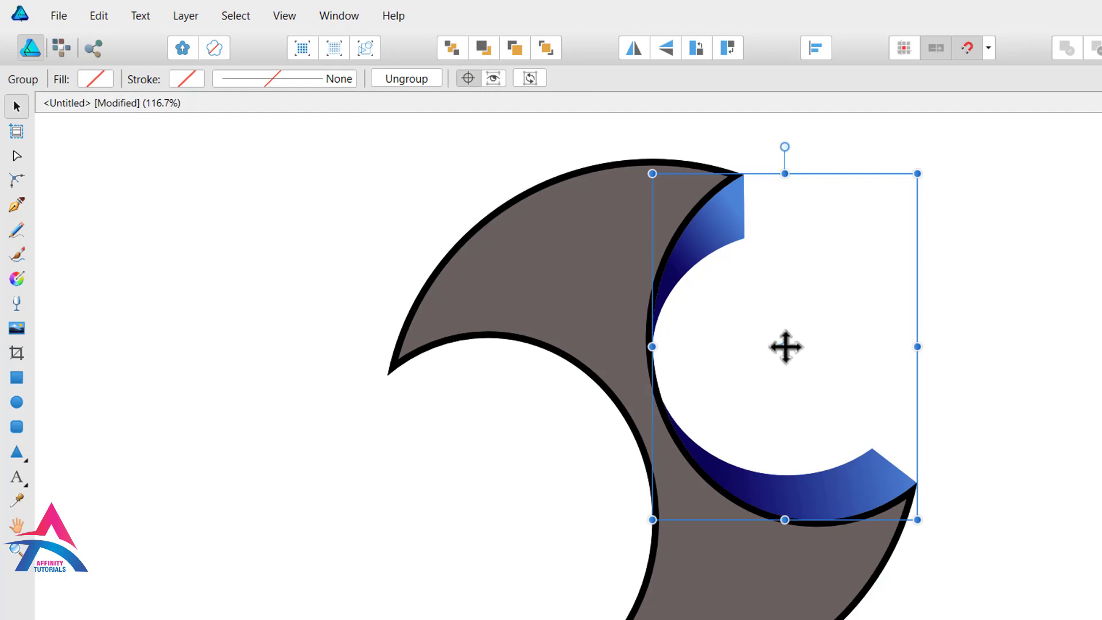
drag(785, 347, 650, 427)
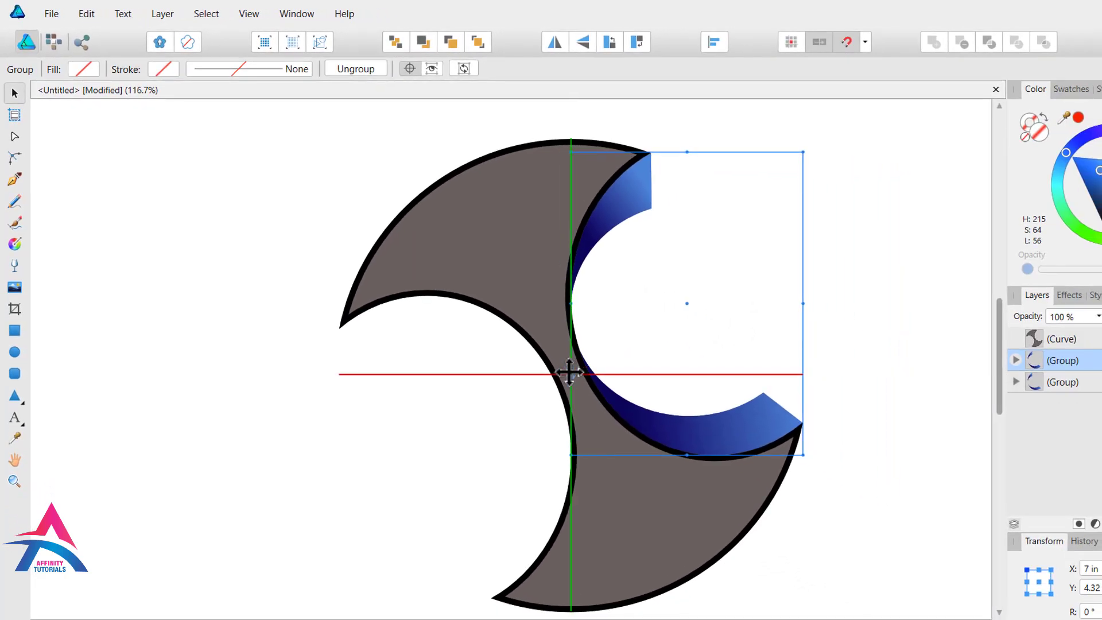
drag(569, 373, 570, 374)
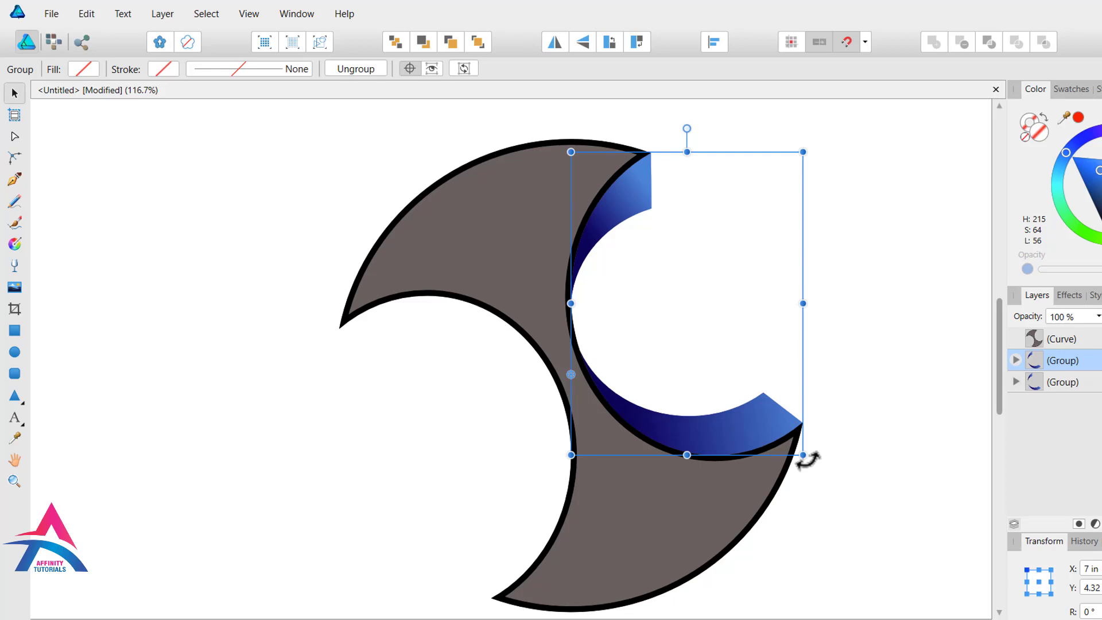
drag(811, 457, 445, 314)
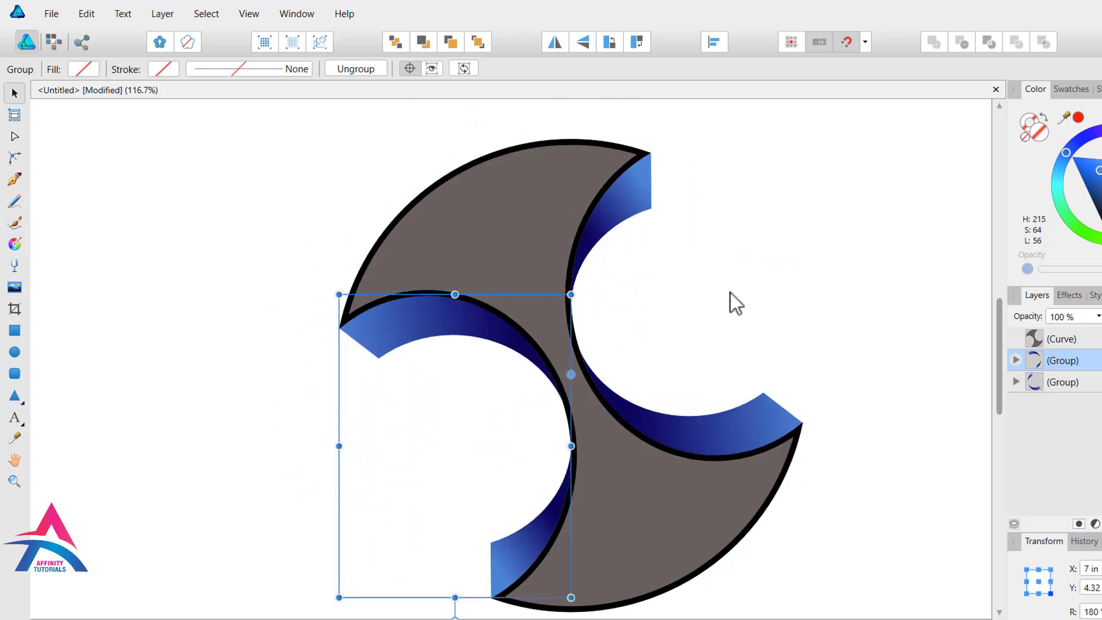
click(749, 250)
scroll(568, 313, down, 2)
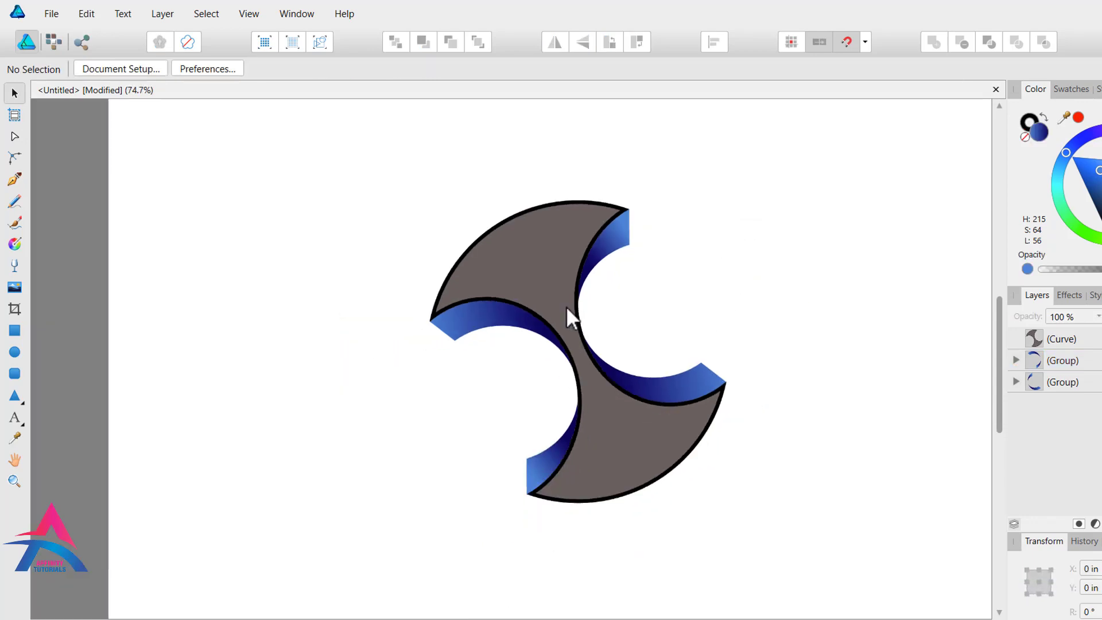
Step: Change the gray shape's fill to bright red
click(574, 241)
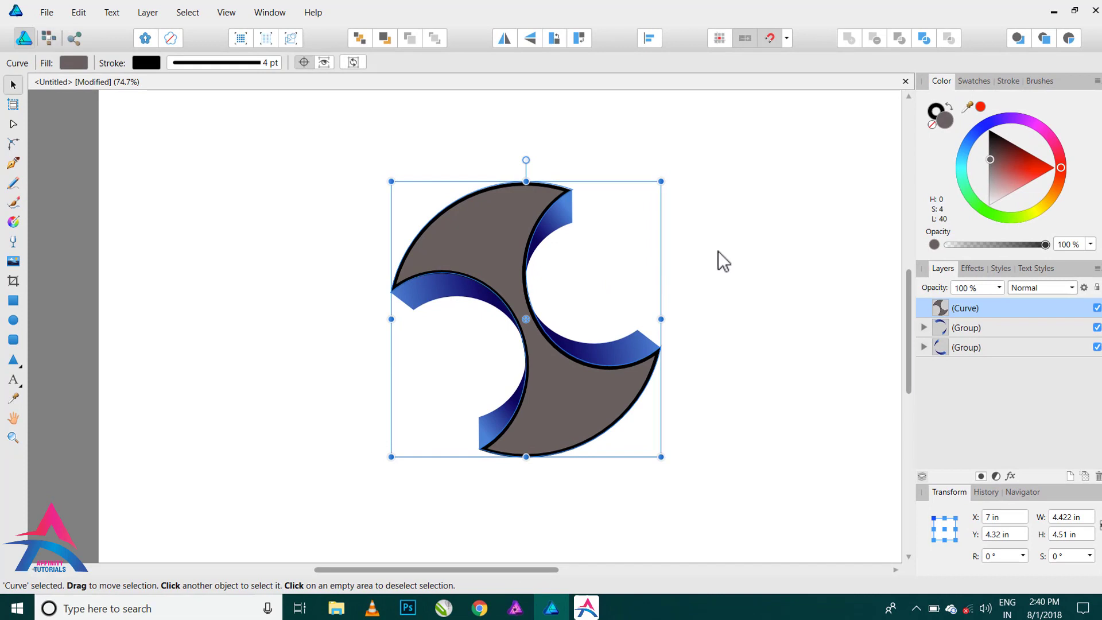
click(1029, 171)
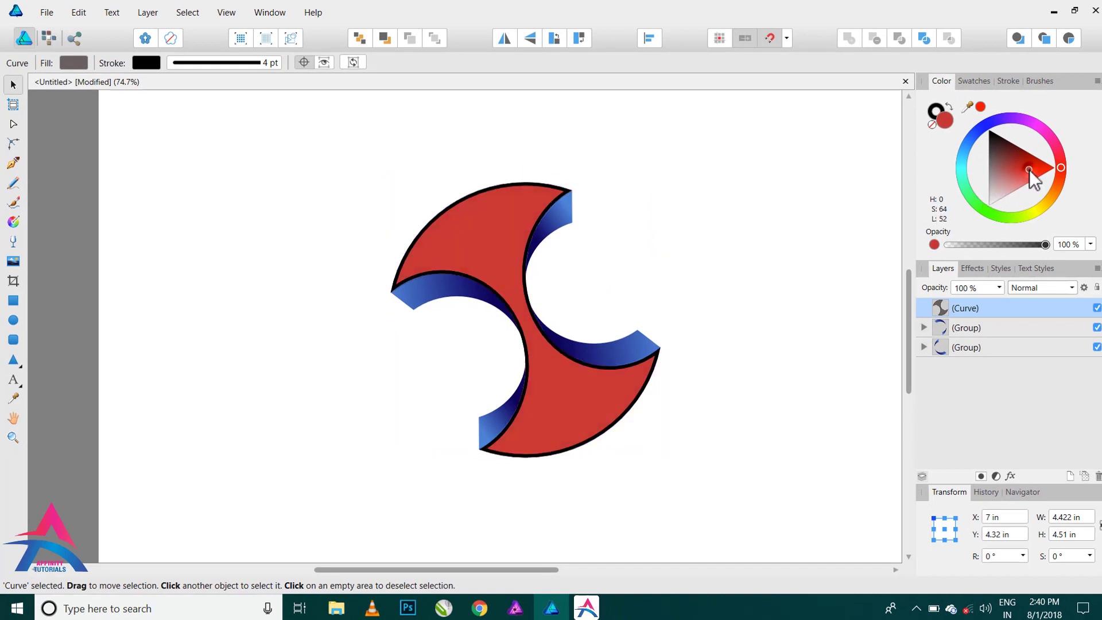
click(1044, 168)
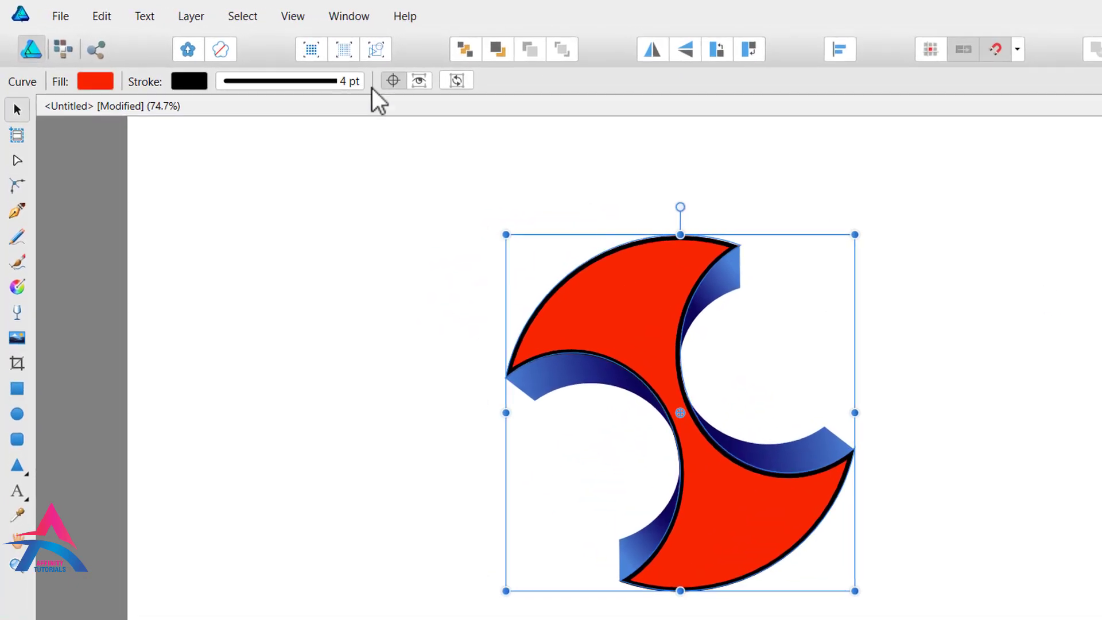
Step: Give the red shape a radial gradient fill, pulling its outer end slightly inward and shifting the midpoint outward to enlarge the bright center
click(18, 287)
click(191, 83)
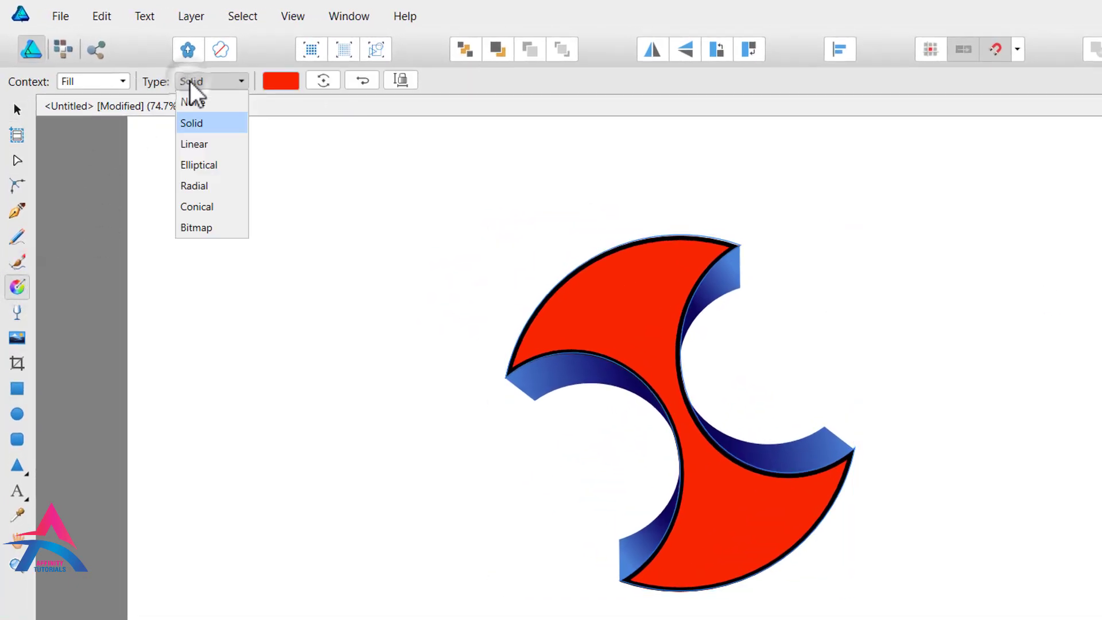
click(201, 185)
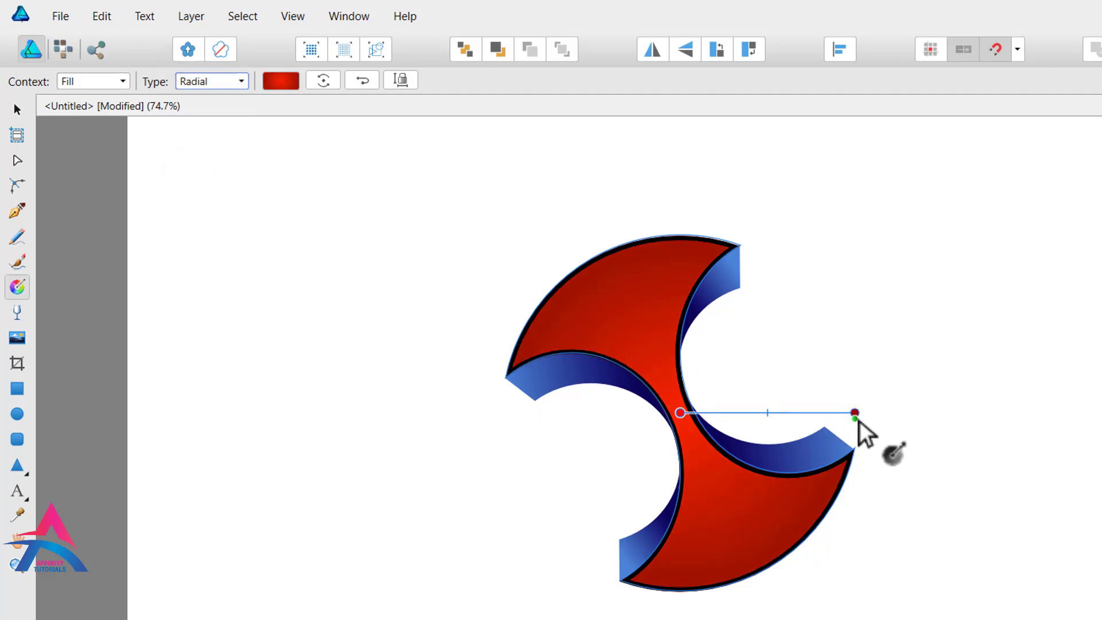
drag(857, 417, 847, 412)
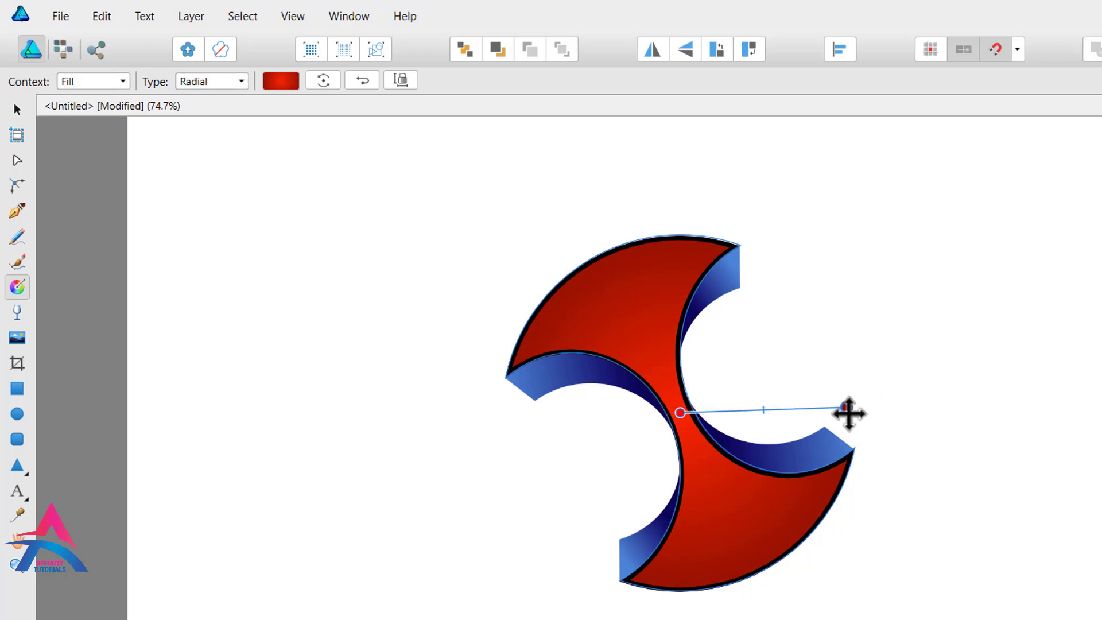
drag(760, 415, 786, 416)
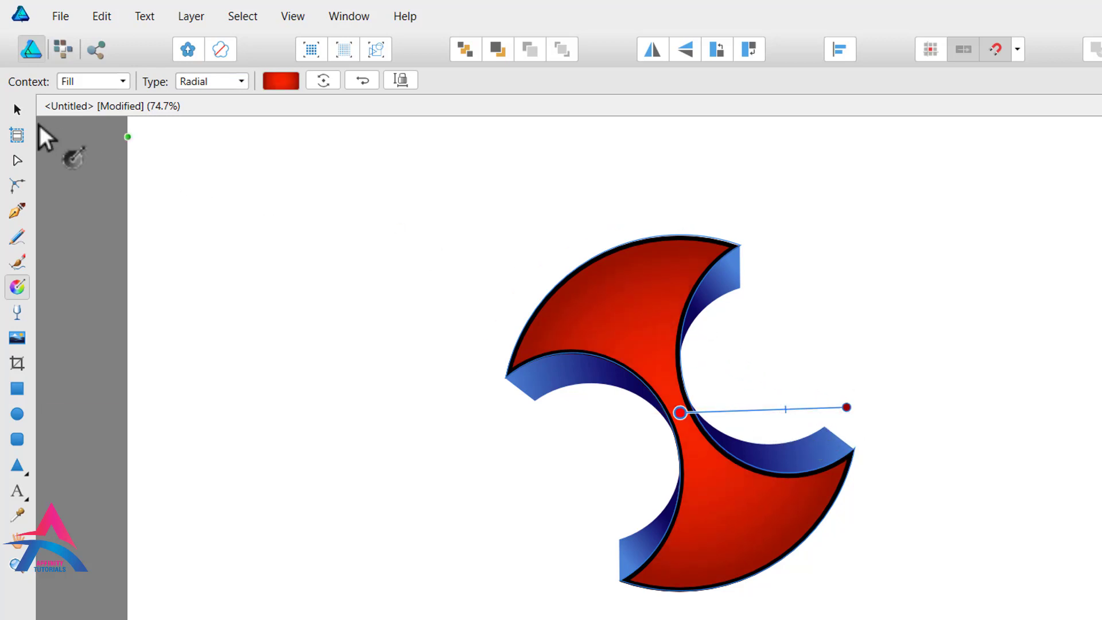
click(13, 107)
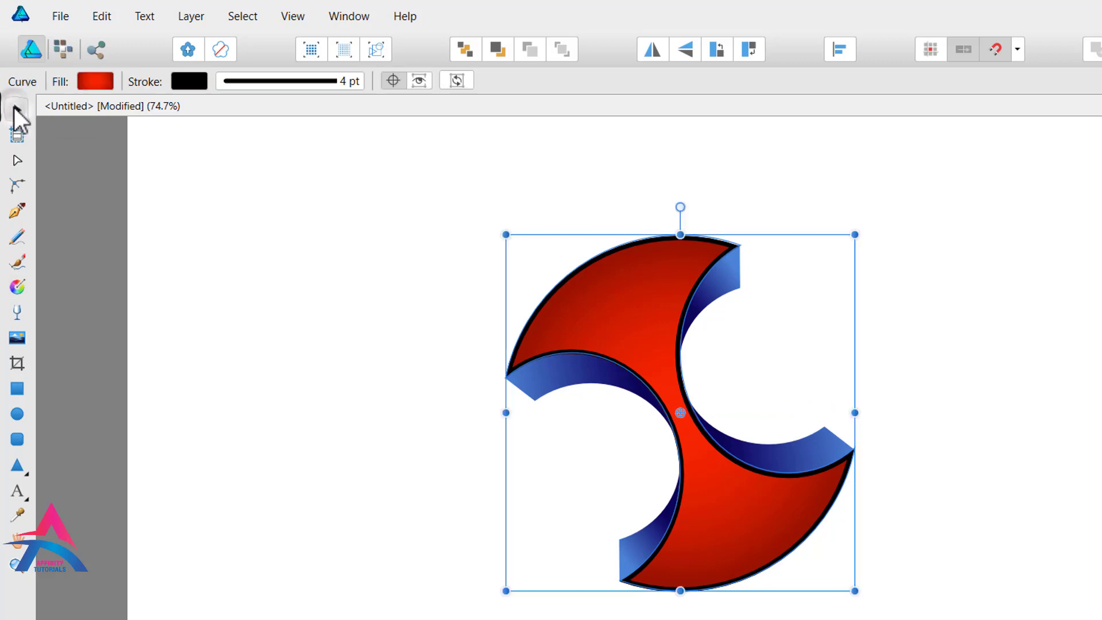
click(318, 197)
Step: Expand the red shape's black stroke into a separate filled outline
scroll(700, 378, up, 4)
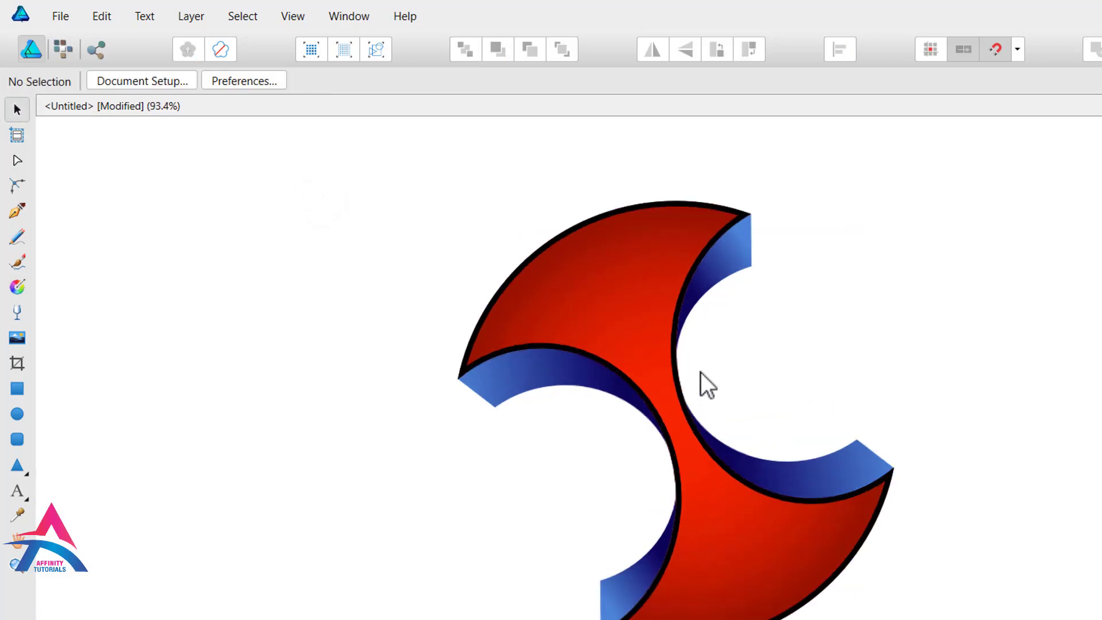
click(572, 253)
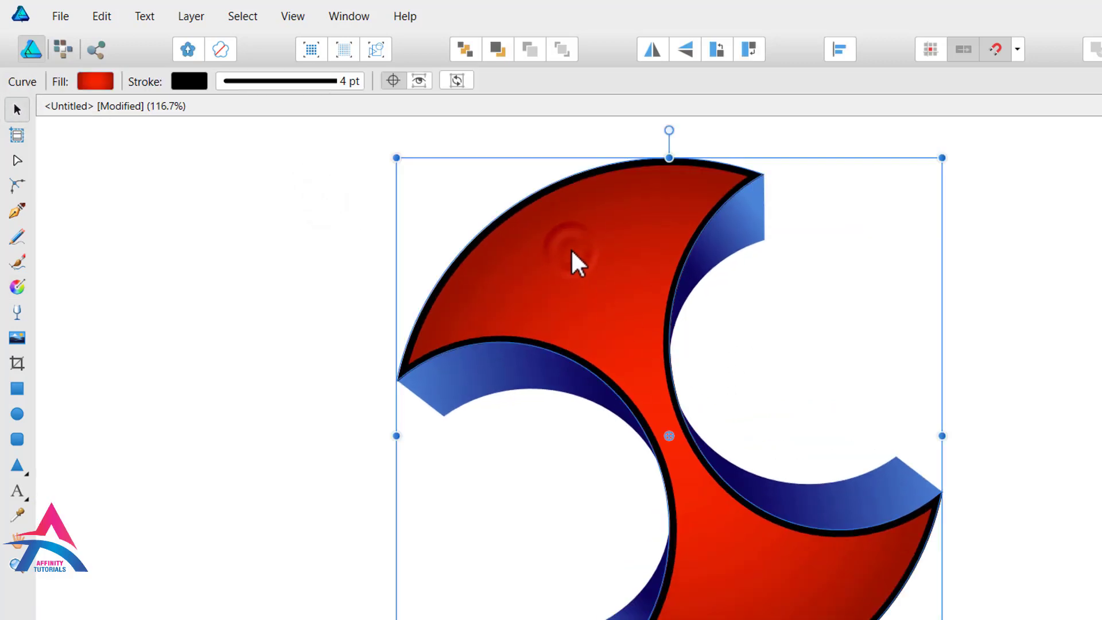
click(191, 17)
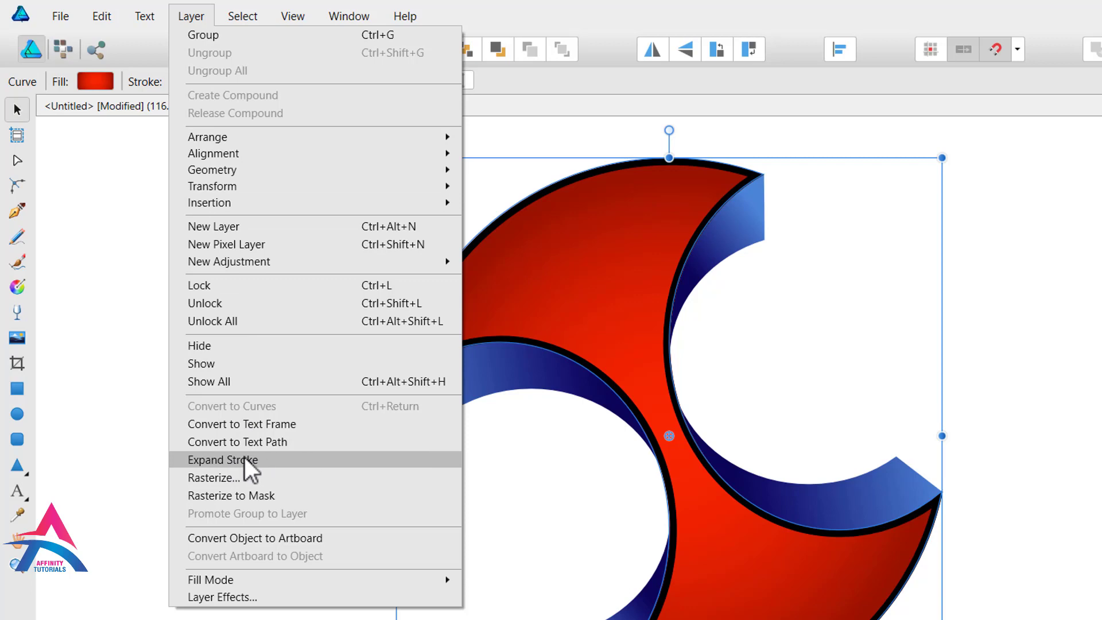
click(260, 459)
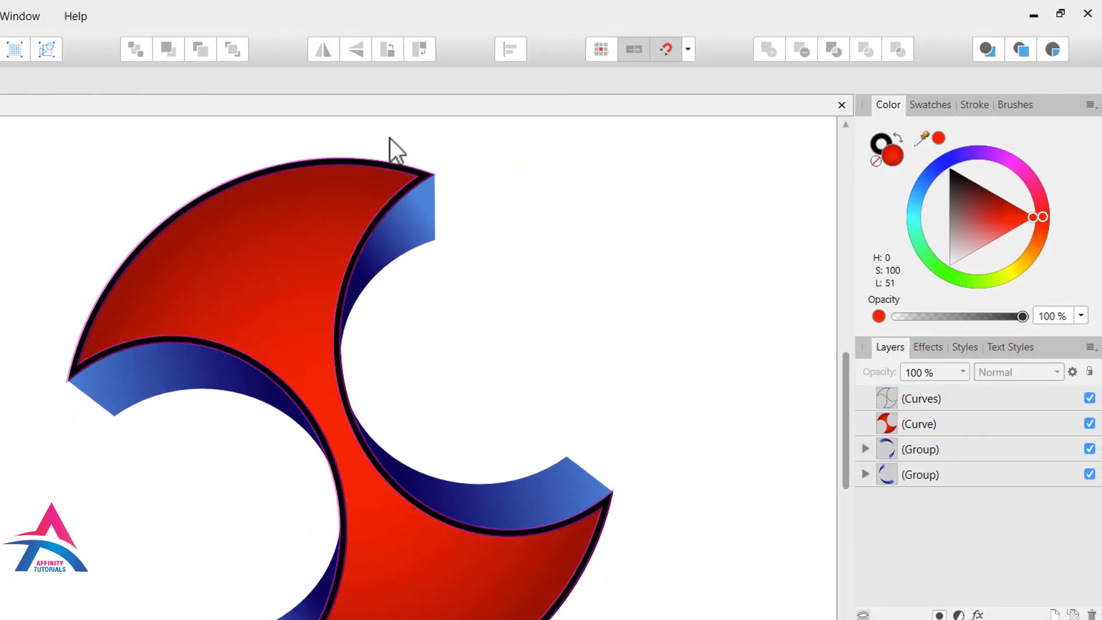
Step: Fill the expanded black outline with light gray, H 0, S 9, L 64
click(427, 174)
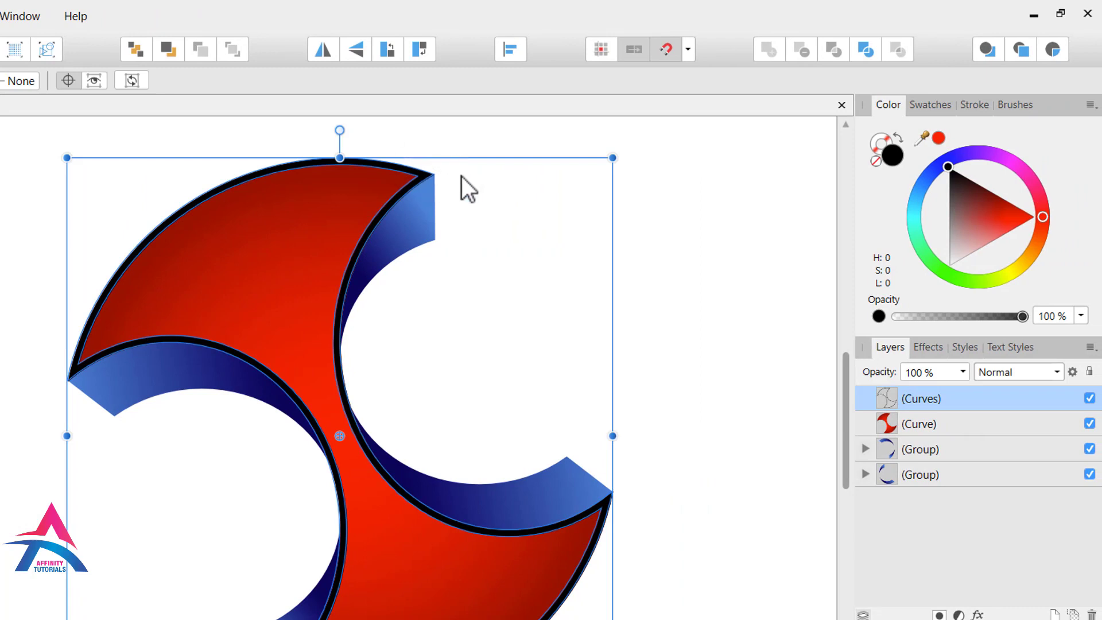
click(959, 216)
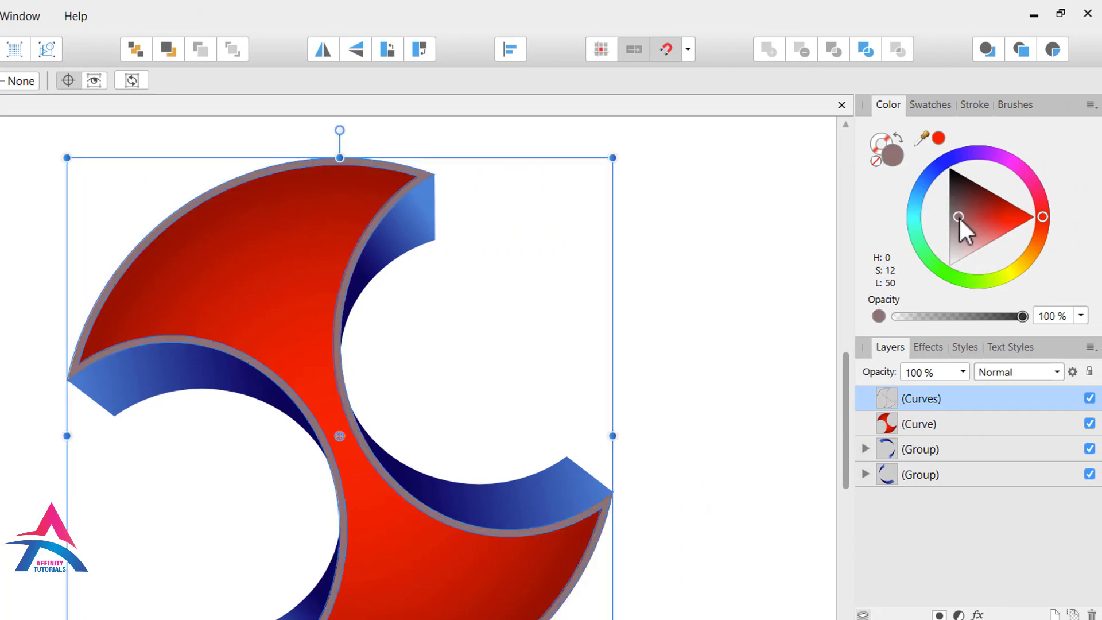
drag(958, 216, 955, 231)
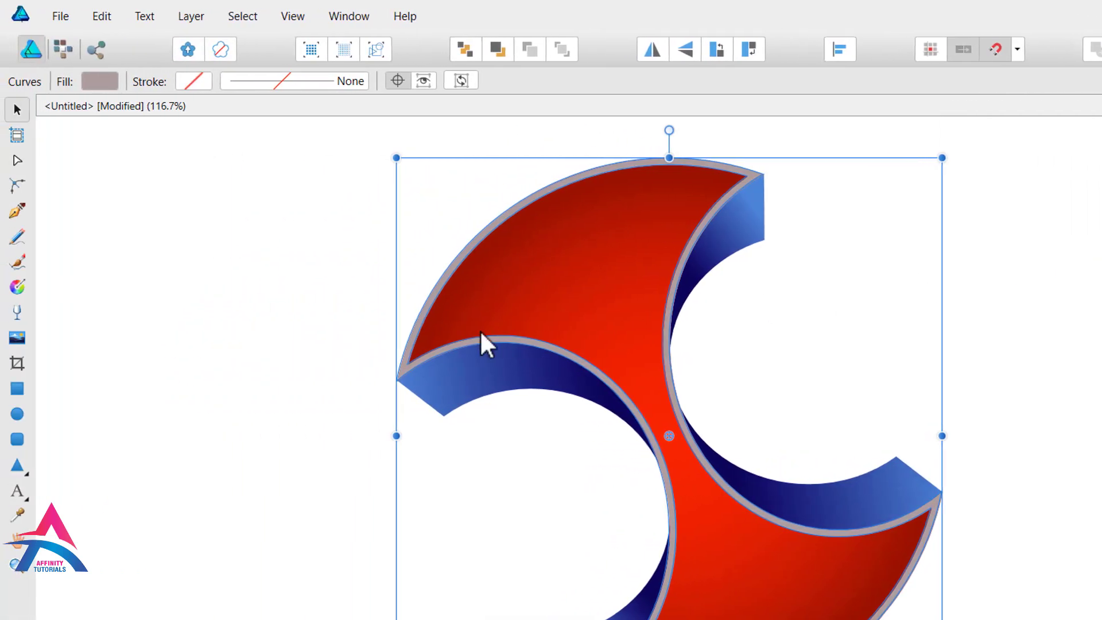
Step: Apply a linear gradient across the outline from its left tip past its right tip, with both end stops light gray (H 0, S 2, L 66)
click(15, 288)
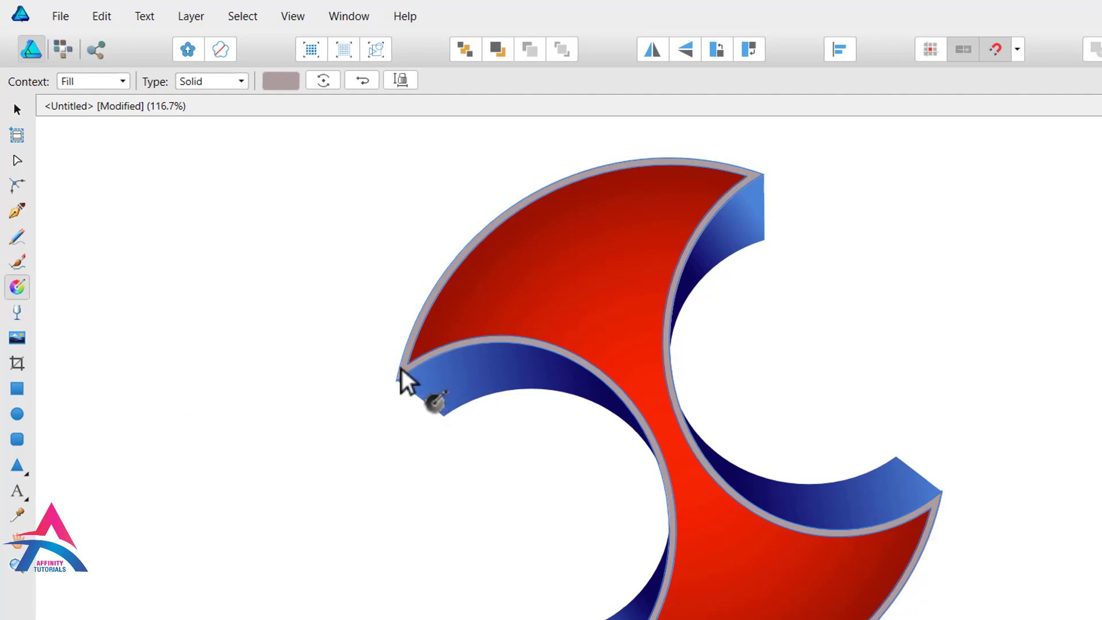
drag(400, 367, 963, 475)
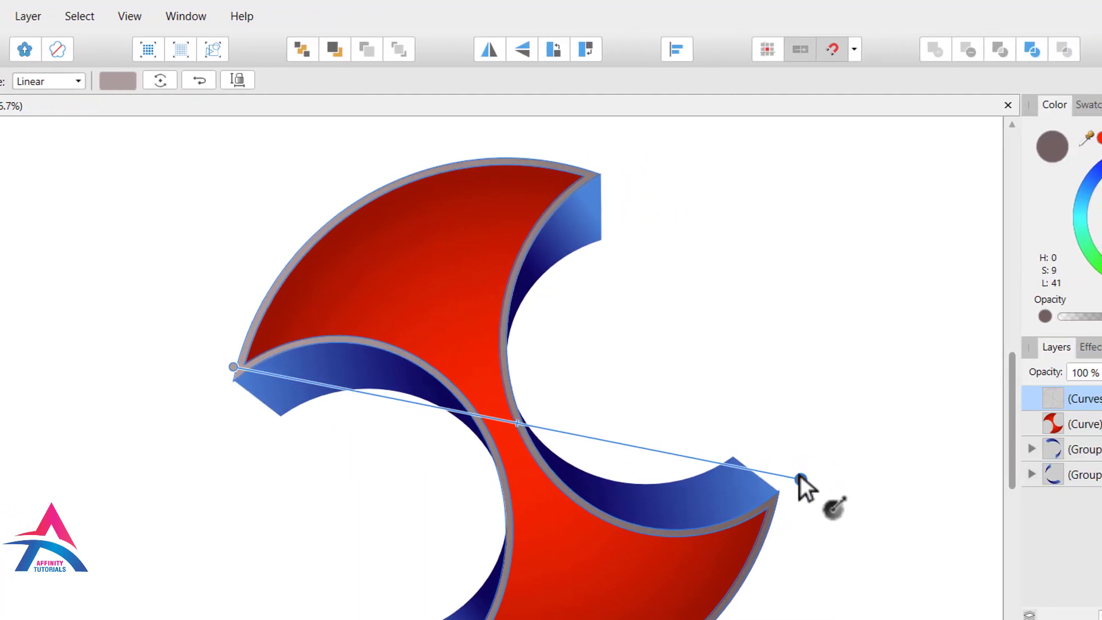
drag(800, 474, 796, 468)
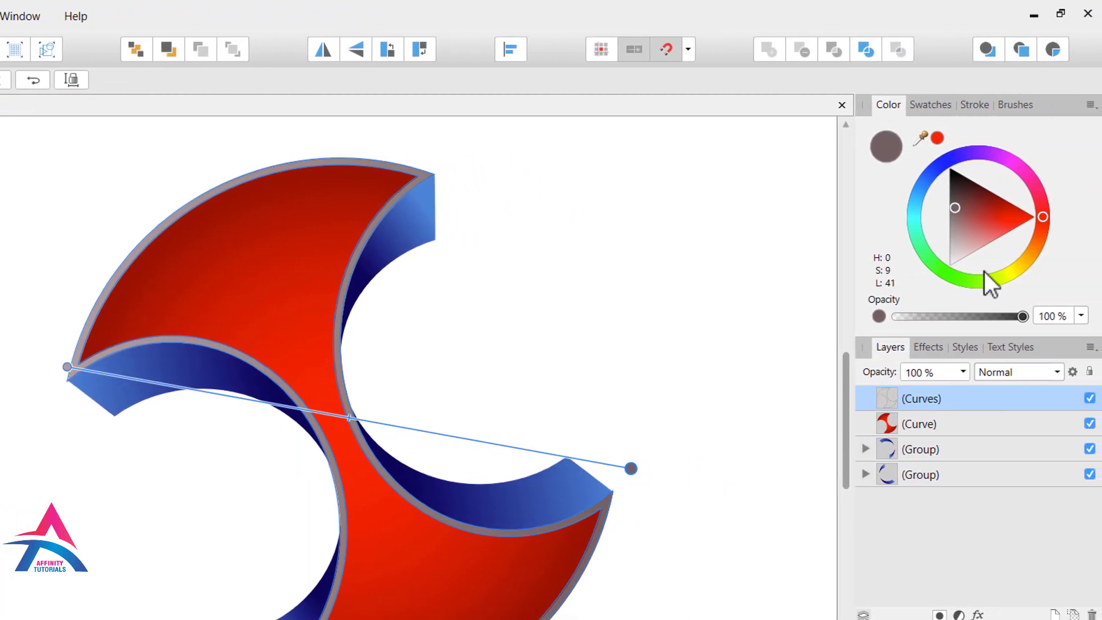
drag(954, 219, 941, 238)
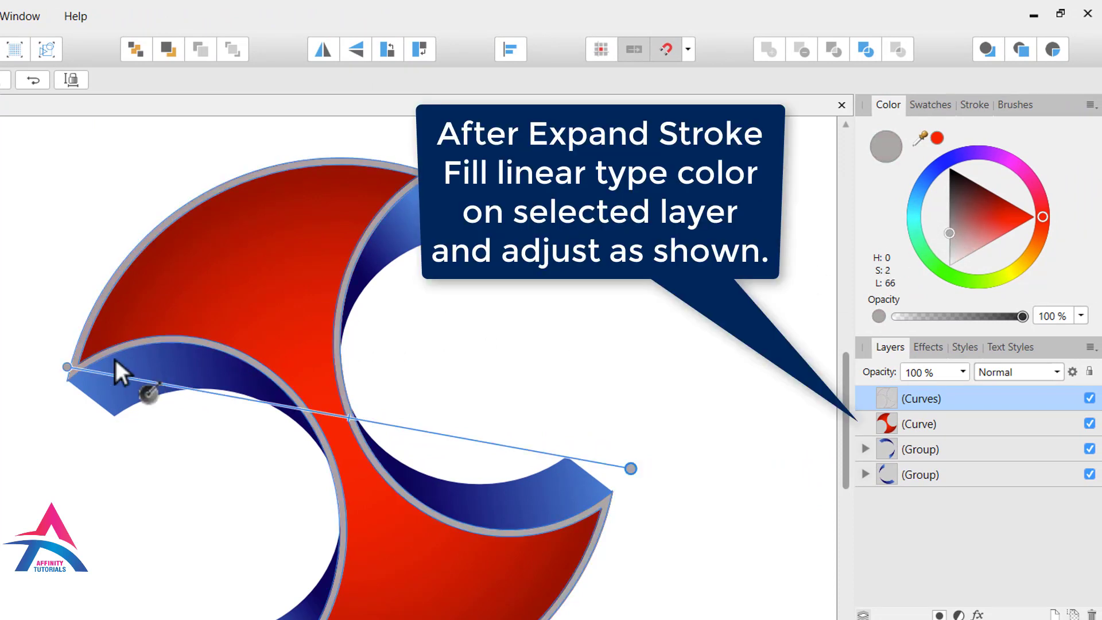
click(65, 366)
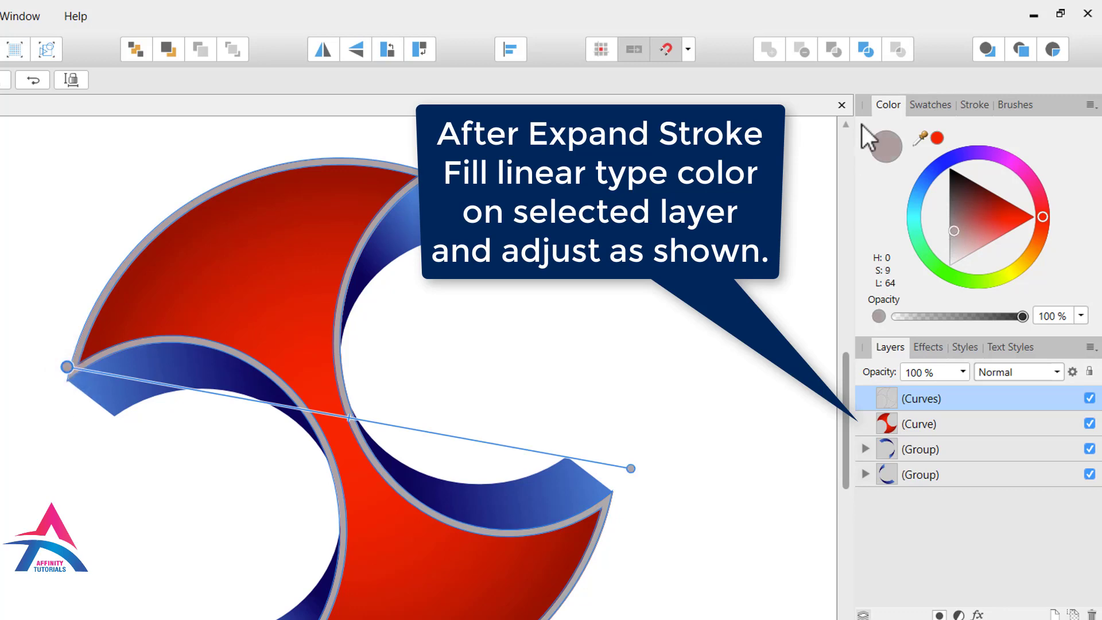
click(938, 107)
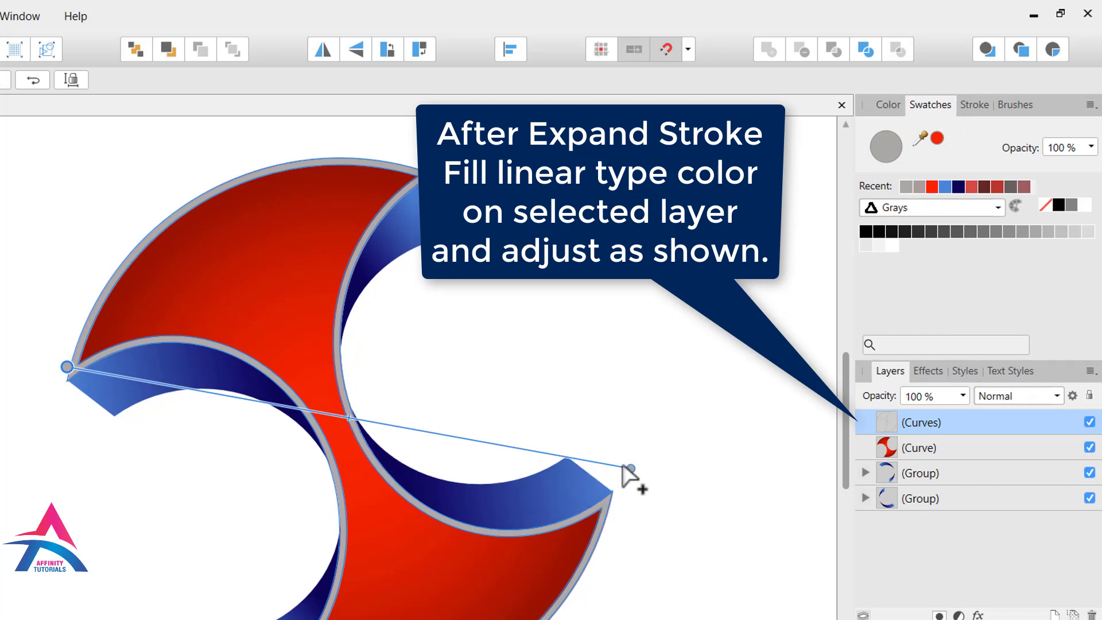
Step: Add five intermediate stops along the outline's linear gradient and space them evenly
click(537, 451)
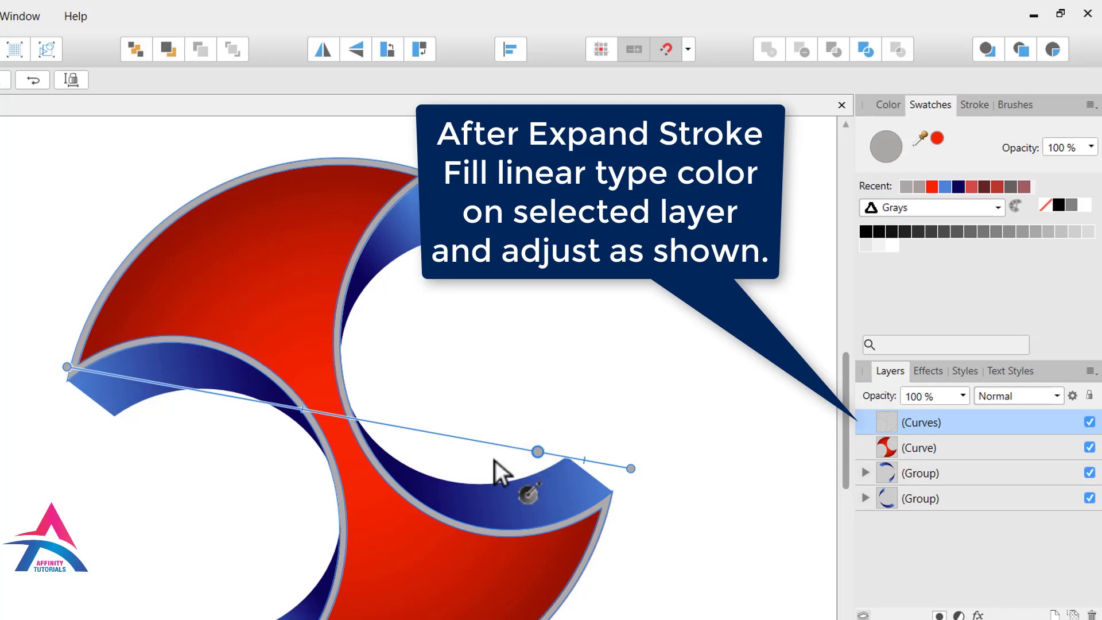
click(431, 433)
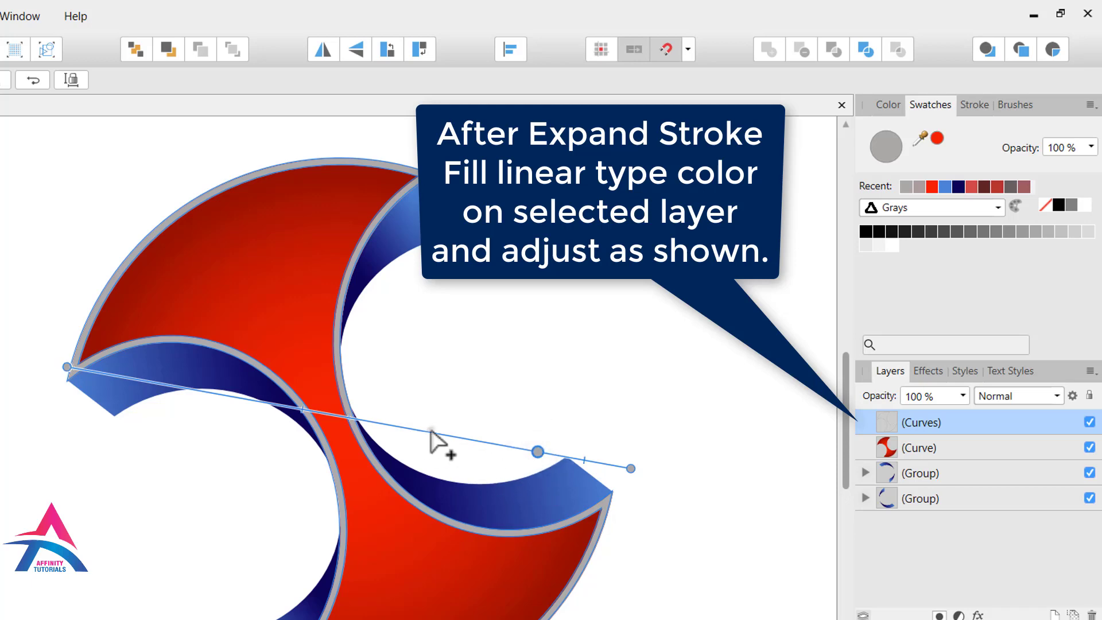
click(315, 412)
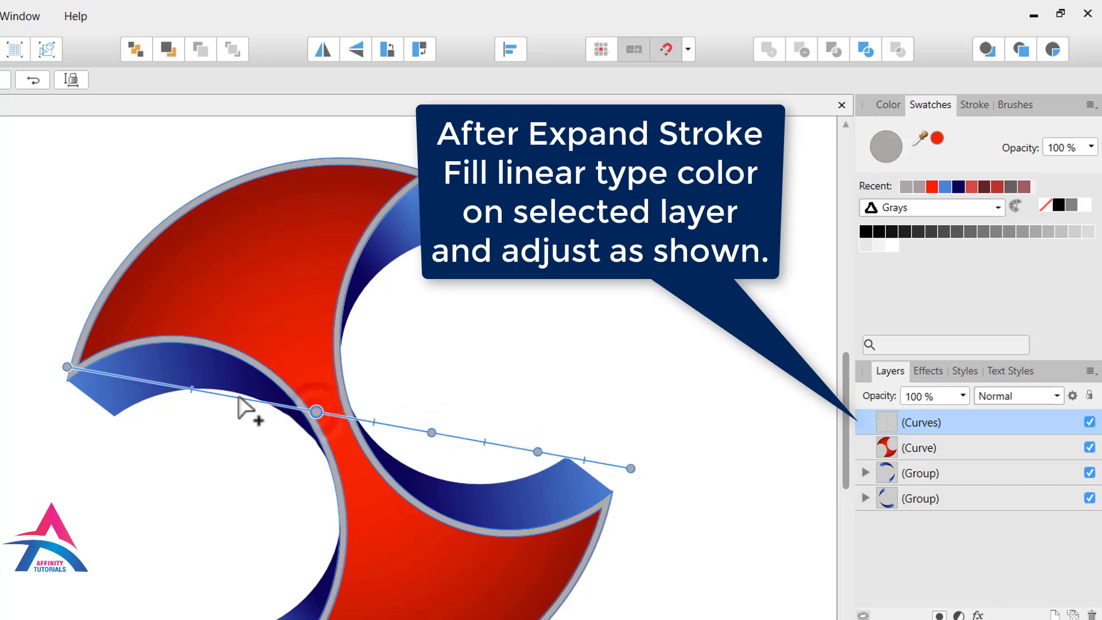
click(219, 395)
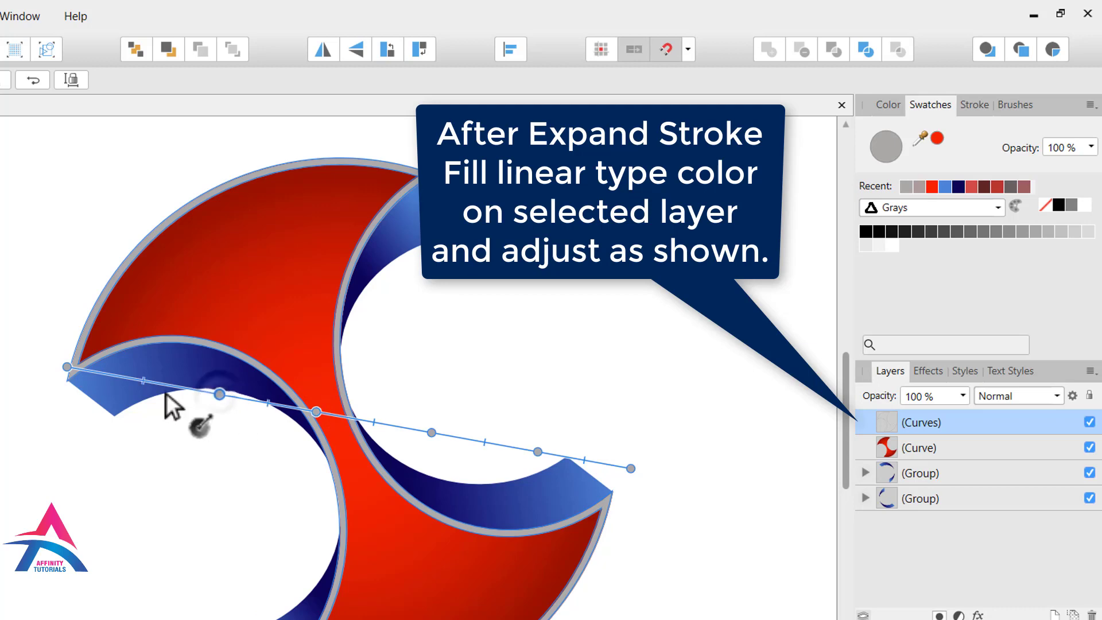
click(129, 376)
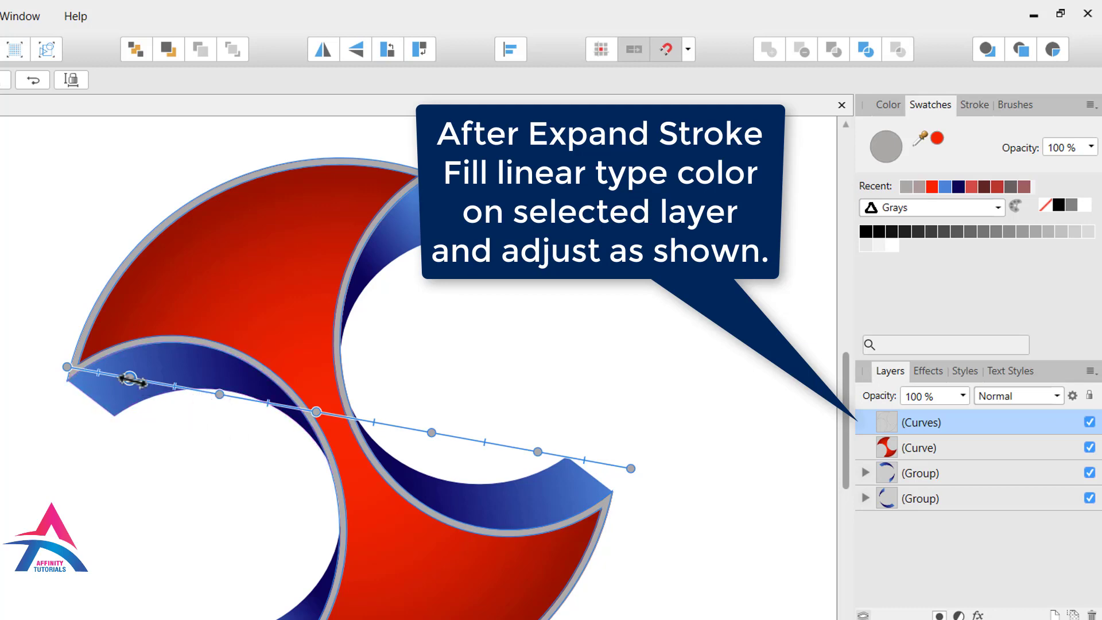
drag(129, 378, 143, 381)
click(318, 413)
click(424, 430)
click(522, 449)
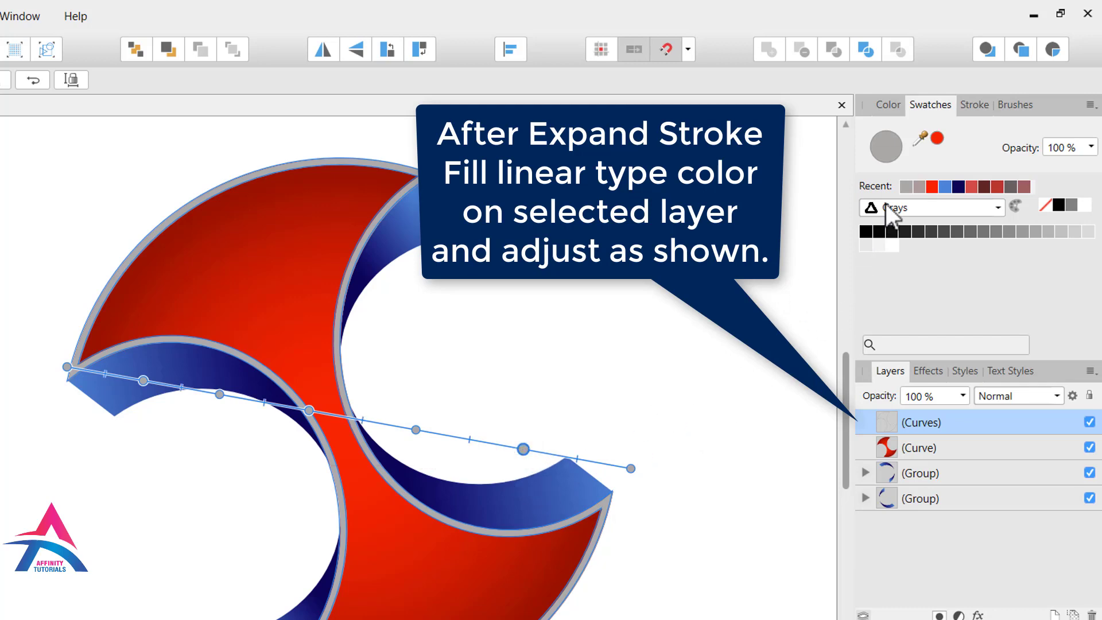
Step: Set the first, third and fifth intermediate stops of the outline's gradient to white
click(893, 248)
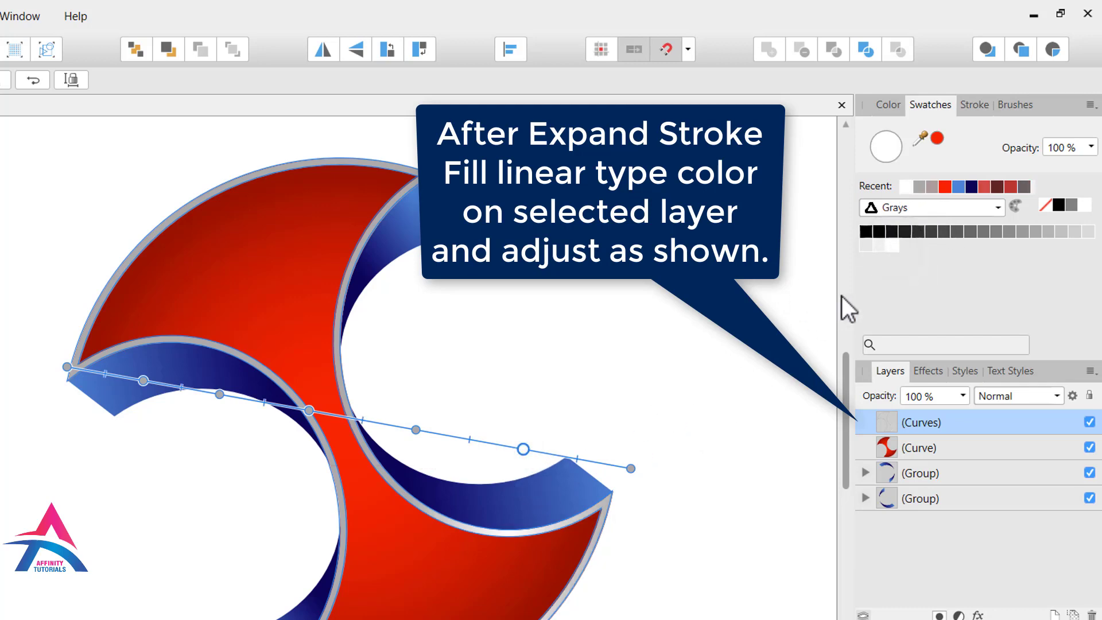
click(309, 410)
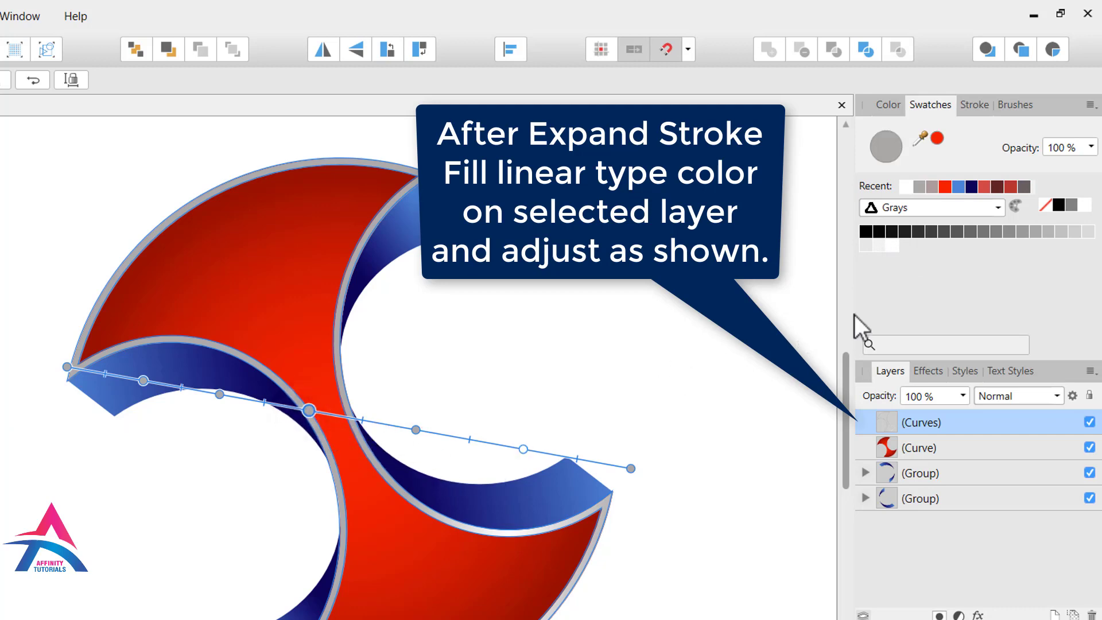
click(893, 247)
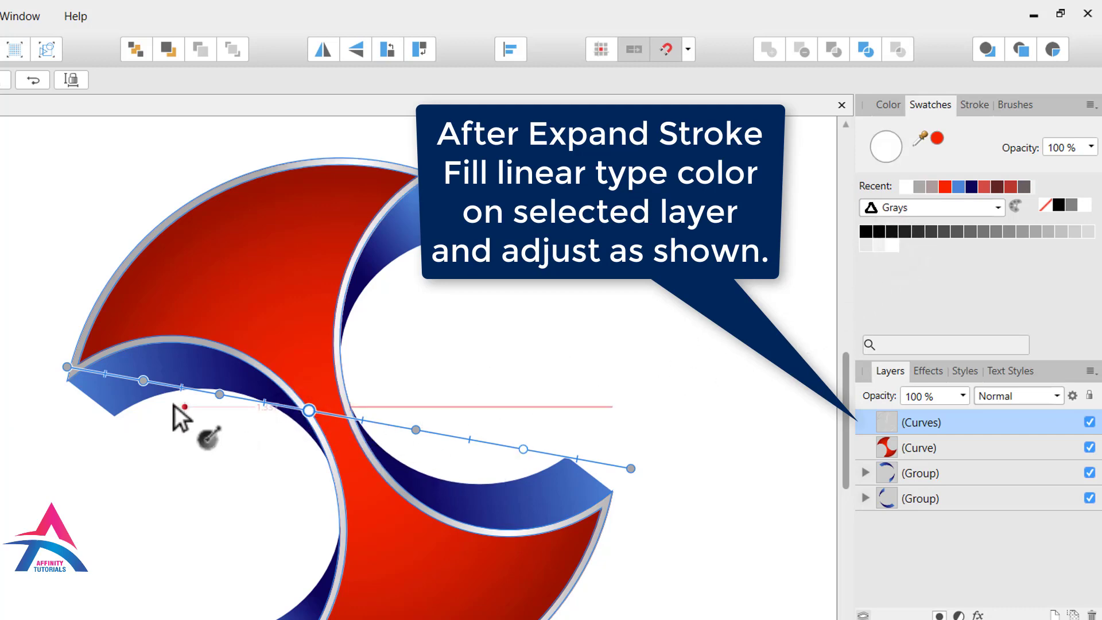
click(143, 380)
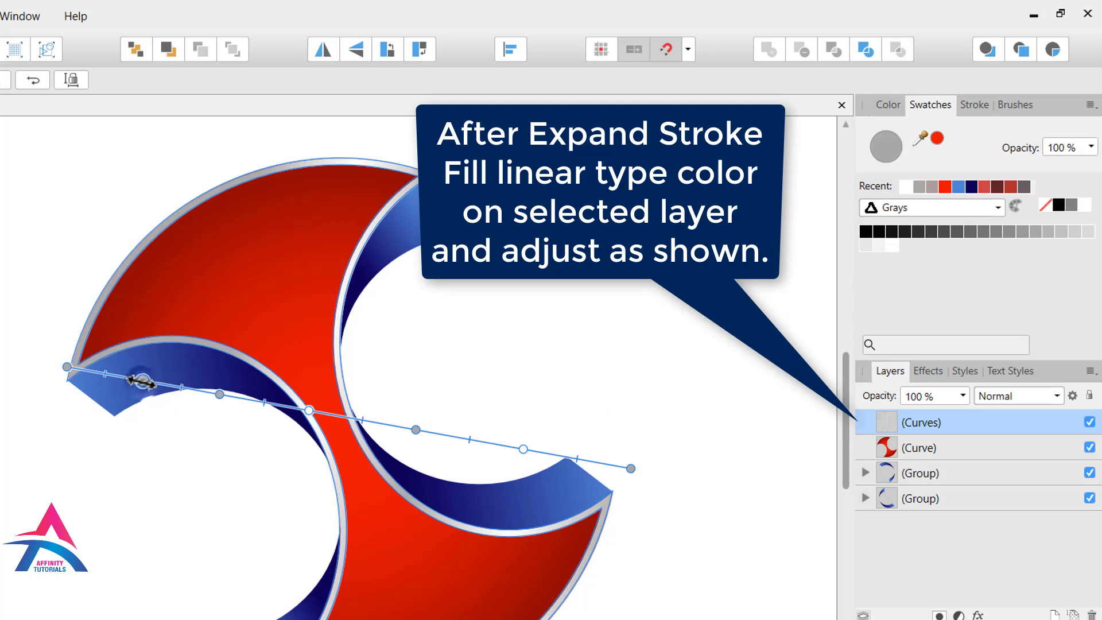
click(894, 246)
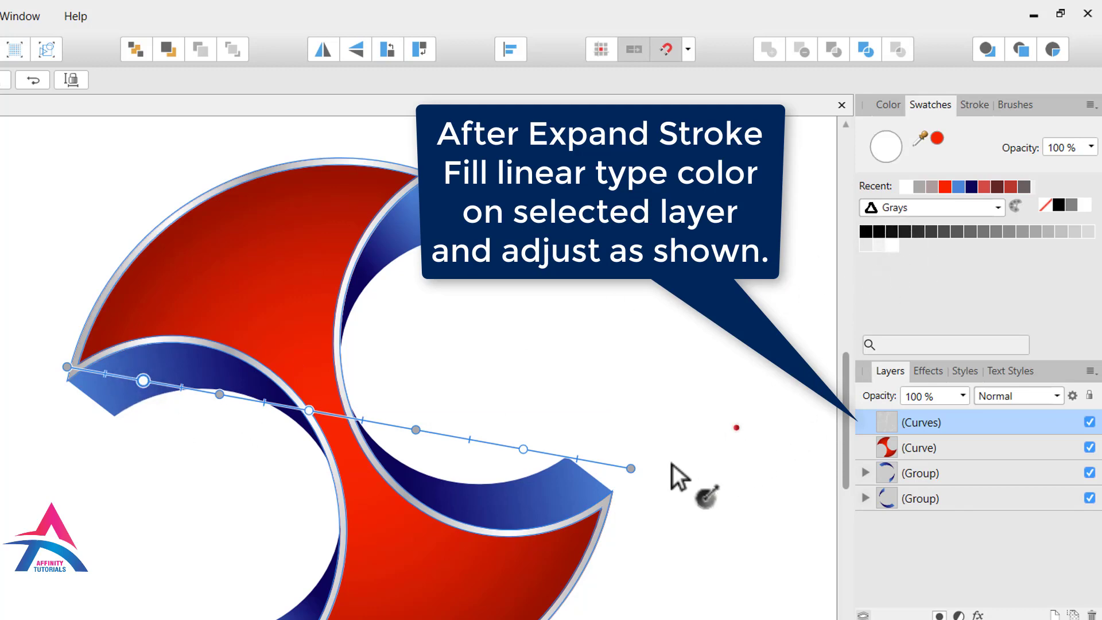
Step: Shorten the outline's gradient line and tilt it to rise from the left cutout to the right cutout, then deselect the outline
drag(634, 468, 572, 453)
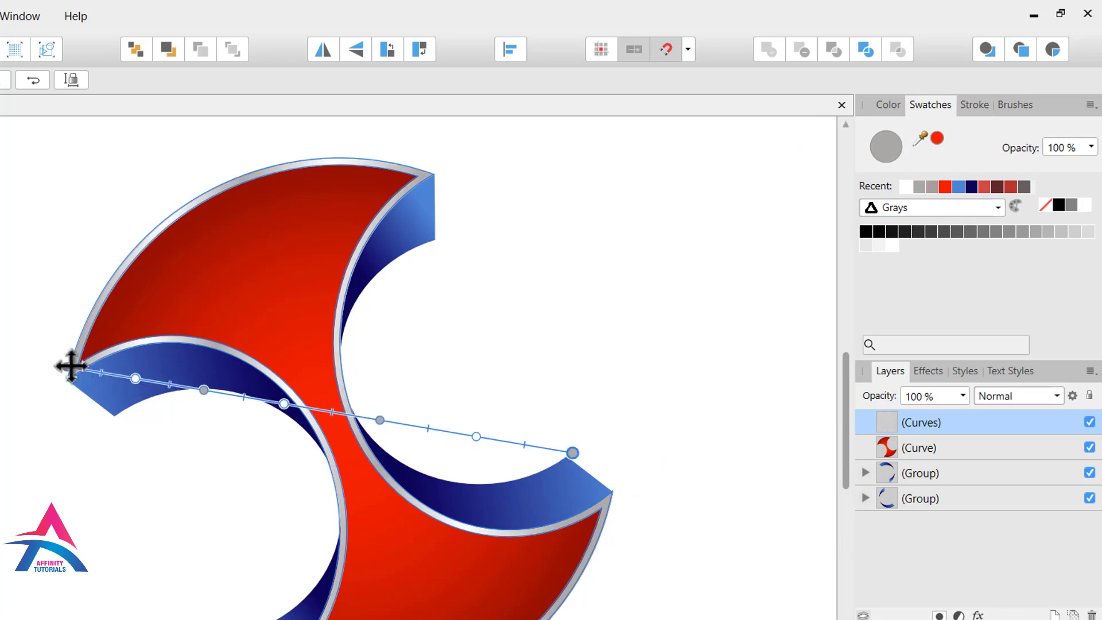
drag(71, 366, 133, 483)
drag(572, 452, 539, 382)
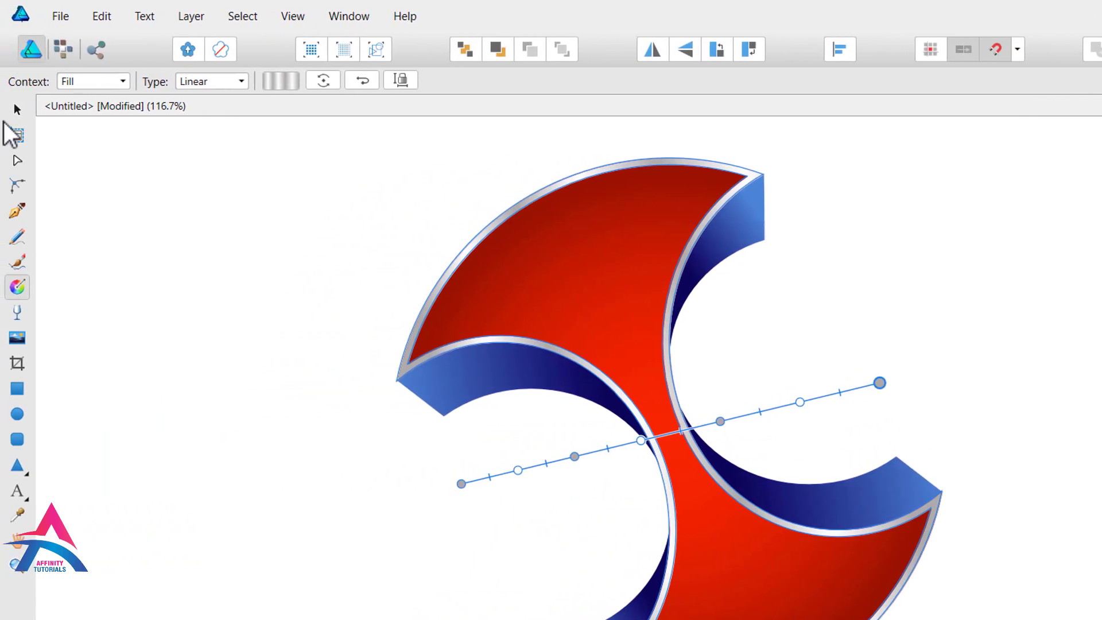
click(15, 109)
click(205, 207)
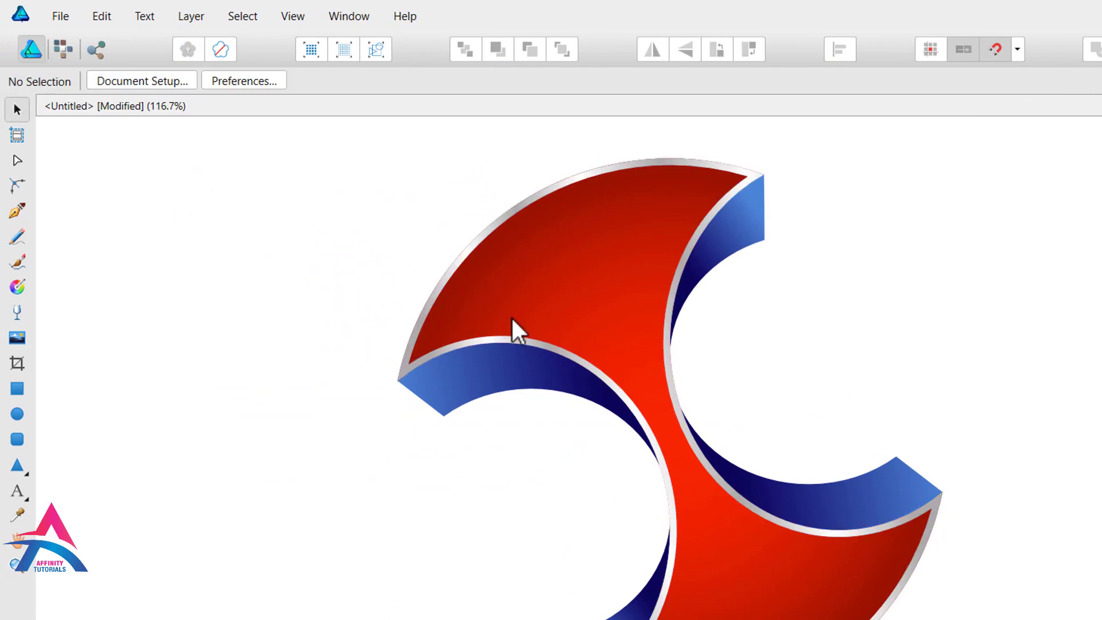
Step: Draw a circle over the middle of the red shape and give it a solid dark red fill (H 0, S 47, L 37)
scroll(510, 315, down, 2)
scroll(506, 345, down, 1)
scroll(344, 336, up, 1)
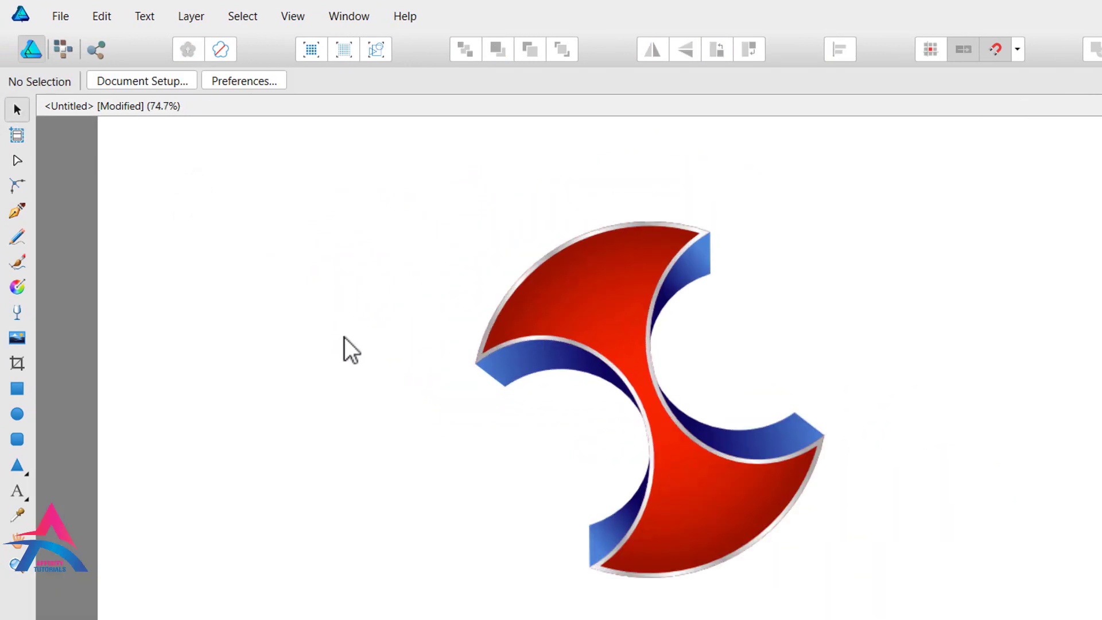
scroll(750, 396, up, 1)
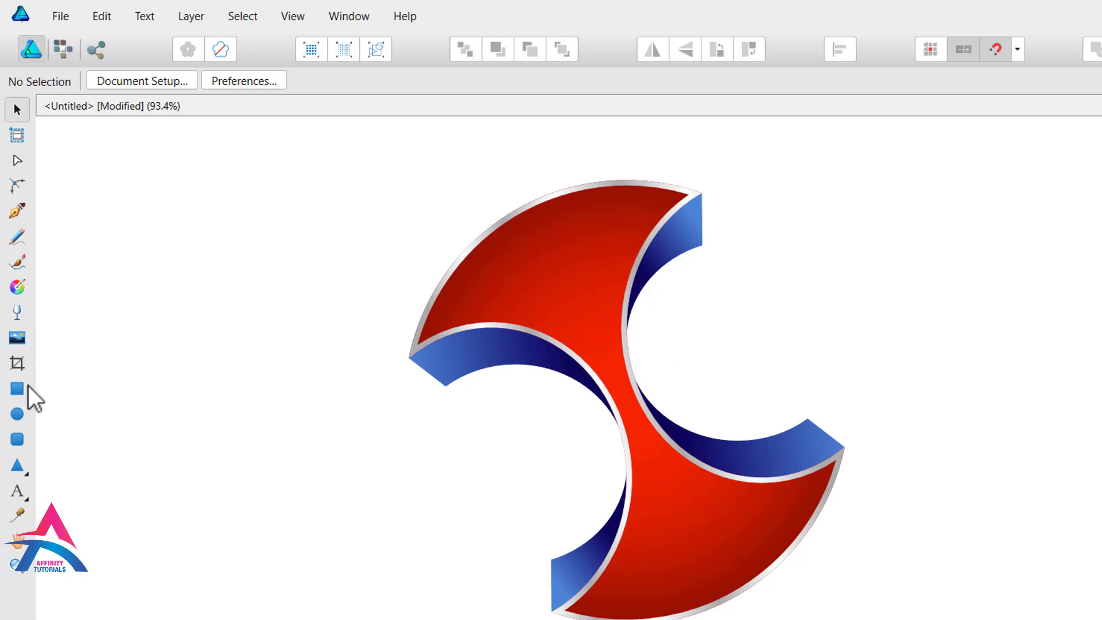
click(17, 414)
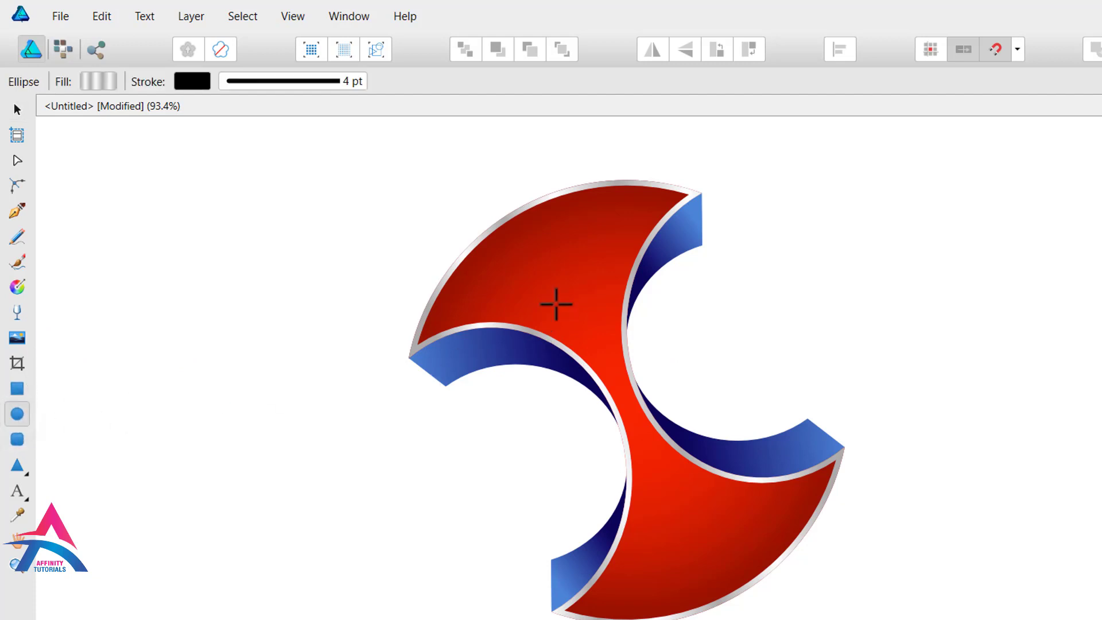
drag(477, 278, 733, 566)
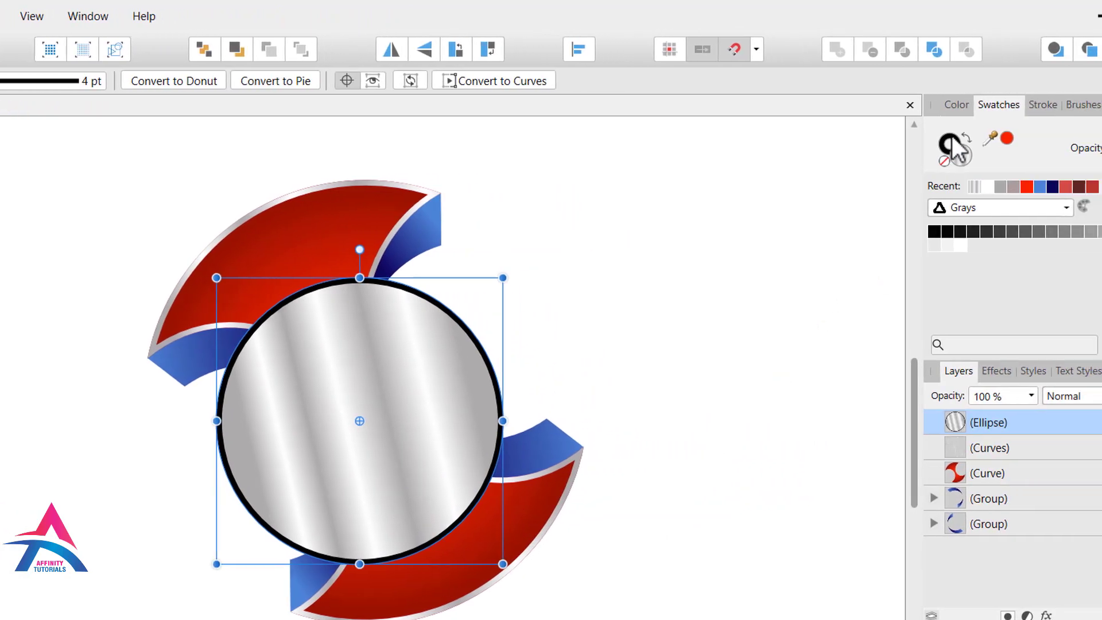
click(957, 105)
click(1047, 204)
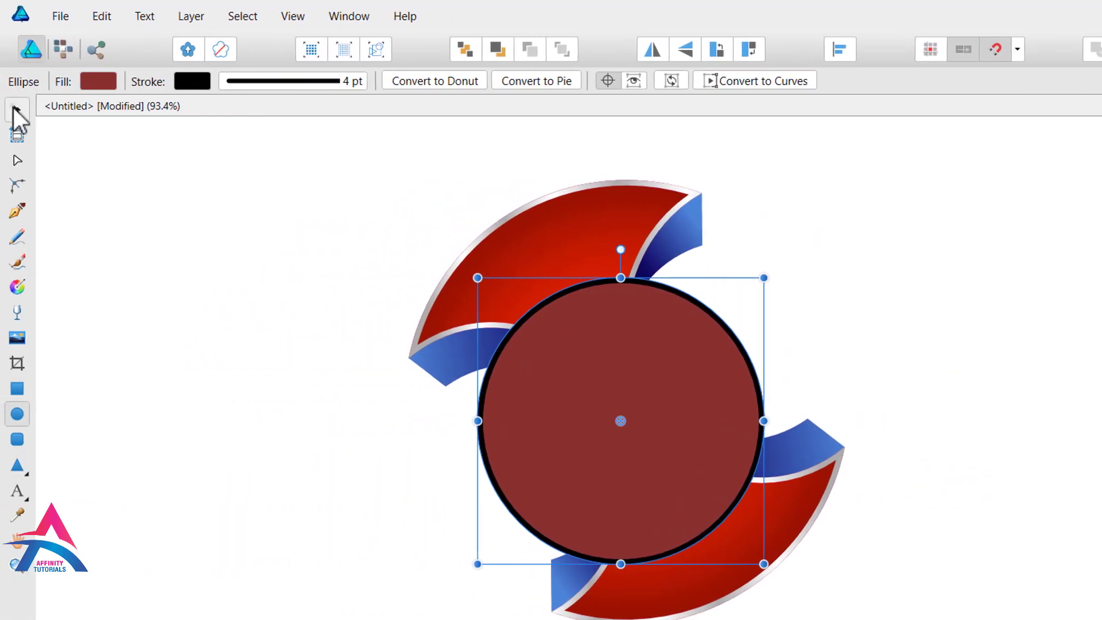
Step: Center the circle horizontally and vertically on the silver outline, and deselect both objects
click(16, 109)
shift+click(582, 226)
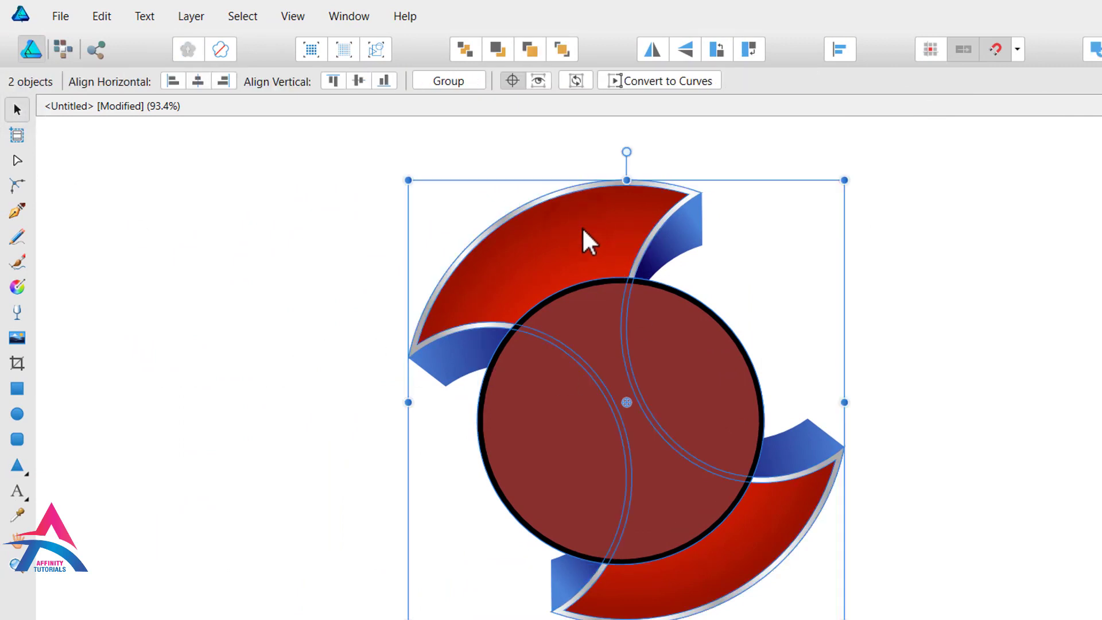
click(201, 84)
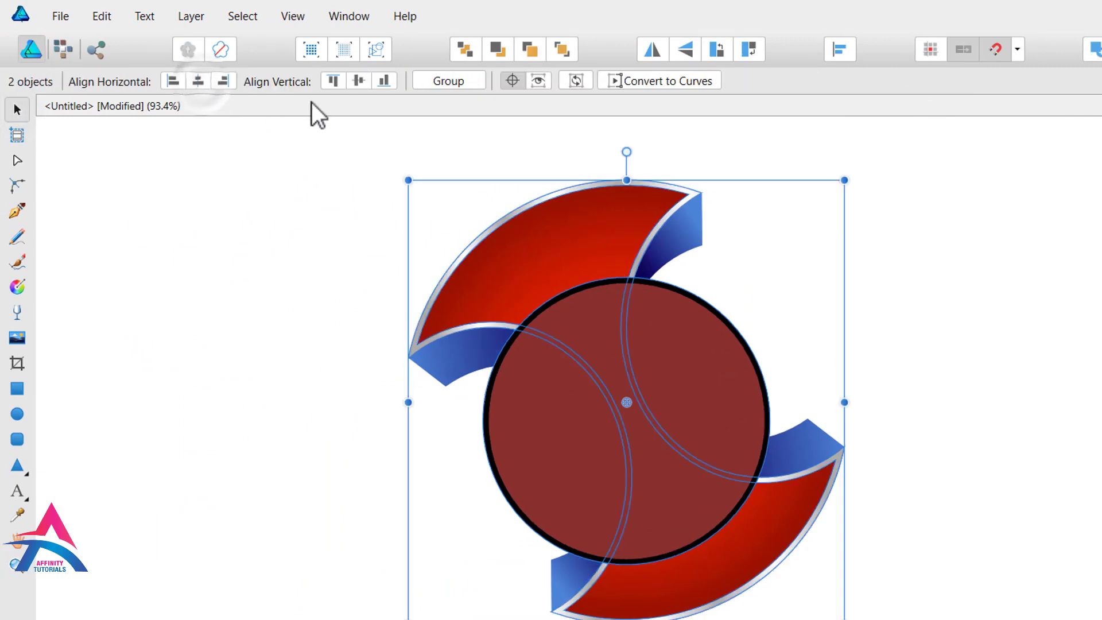
click(357, 84)
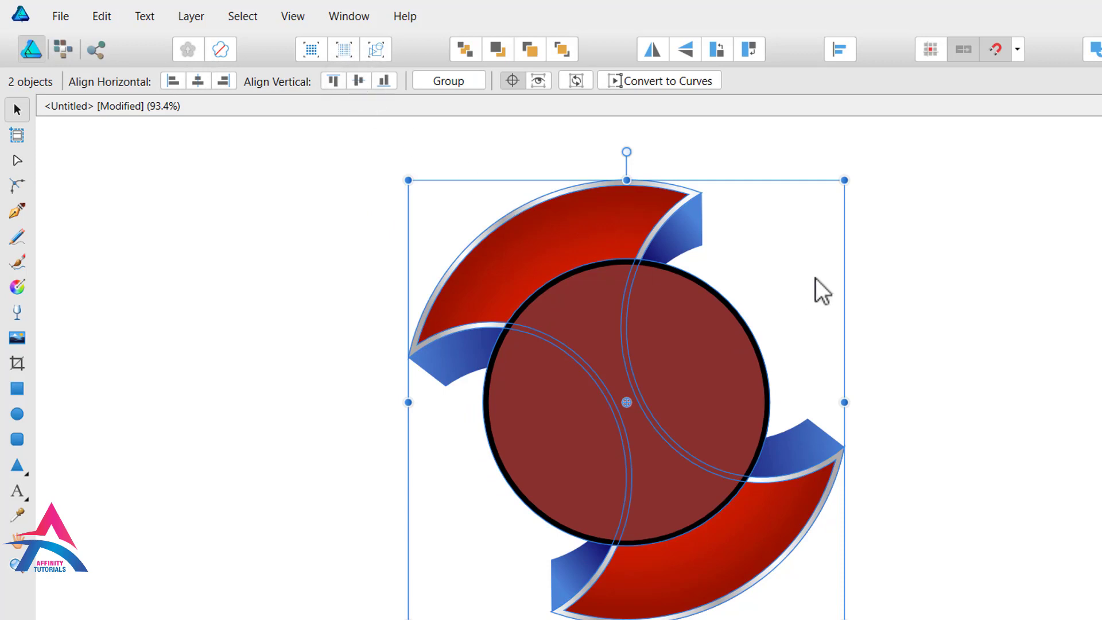
click(912, 272)
Step: Enlarge the circle about its center to about 3.54 in across and place it beneath all other layers
click(726, 361)
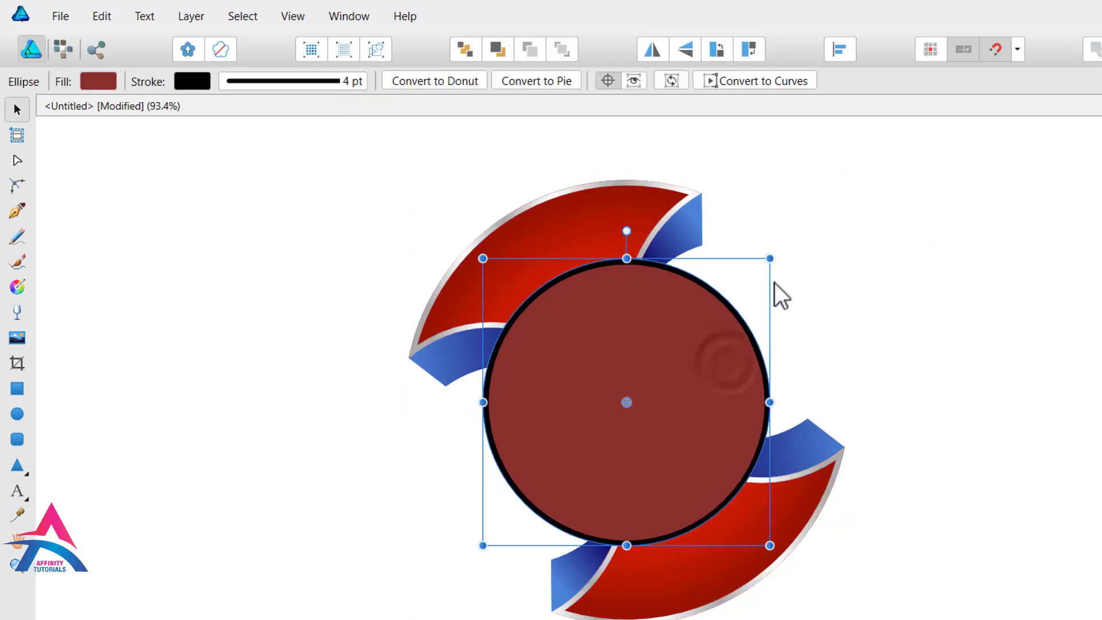
drag(770, 258, 801, 242)
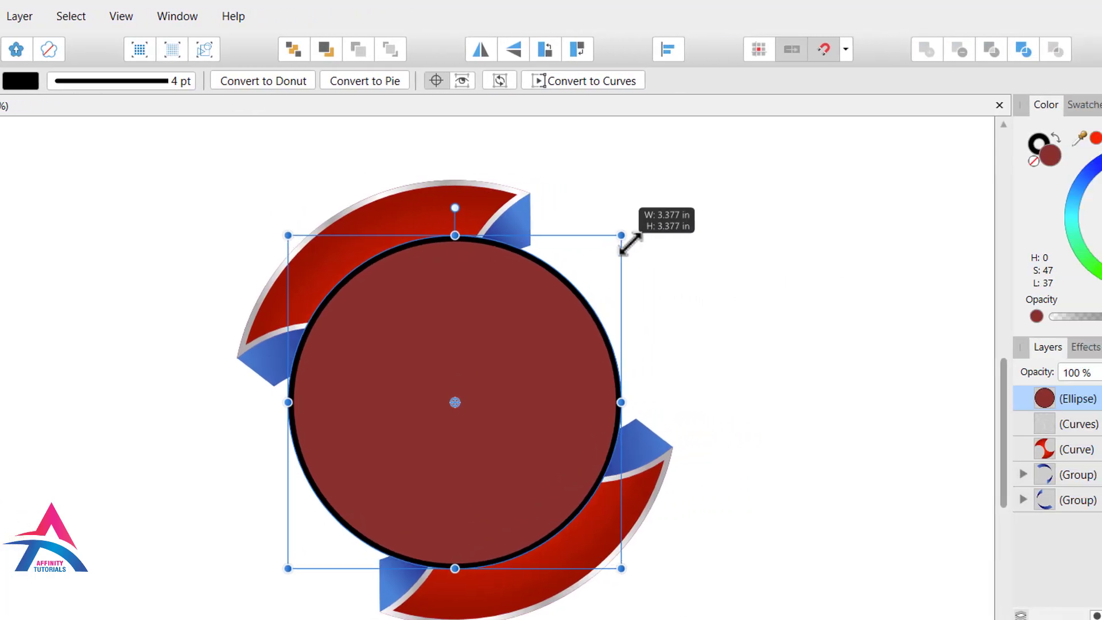
drag(629, 244, 640, 241)
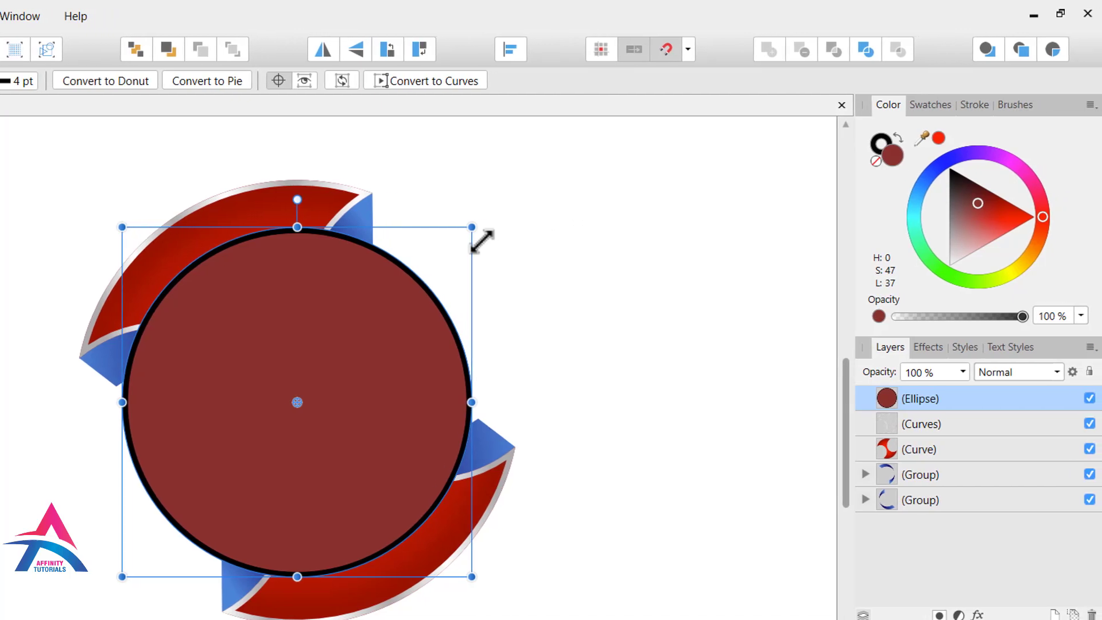
drag(949, 397, 969, 539)
click(797, 319)
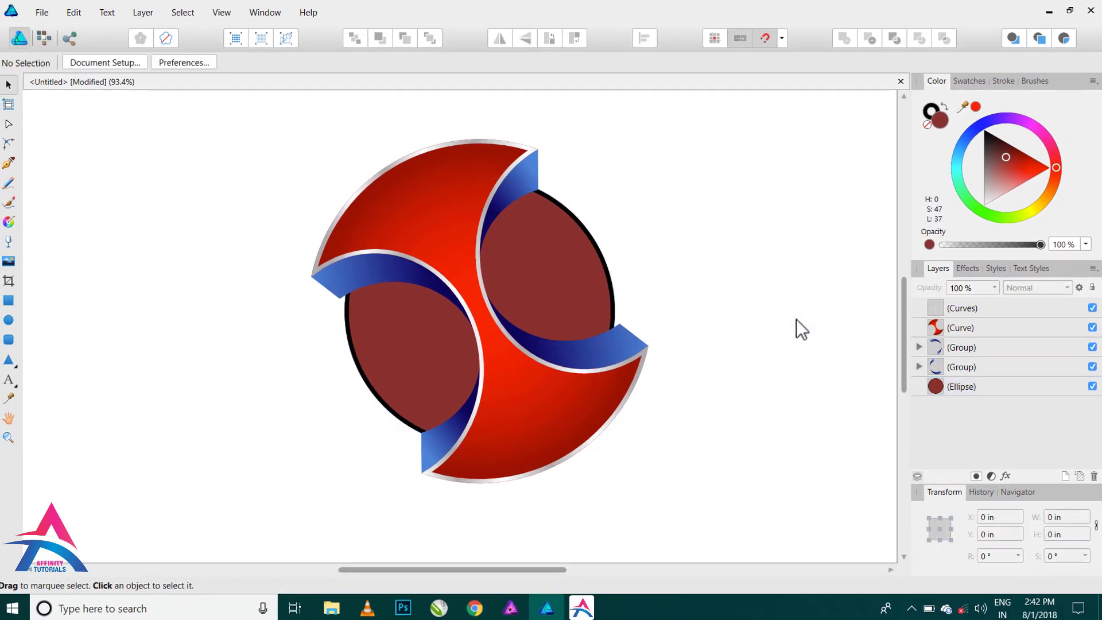
Step: Copy the red gradient shape and paste its style onto the circle
click(594, 249)
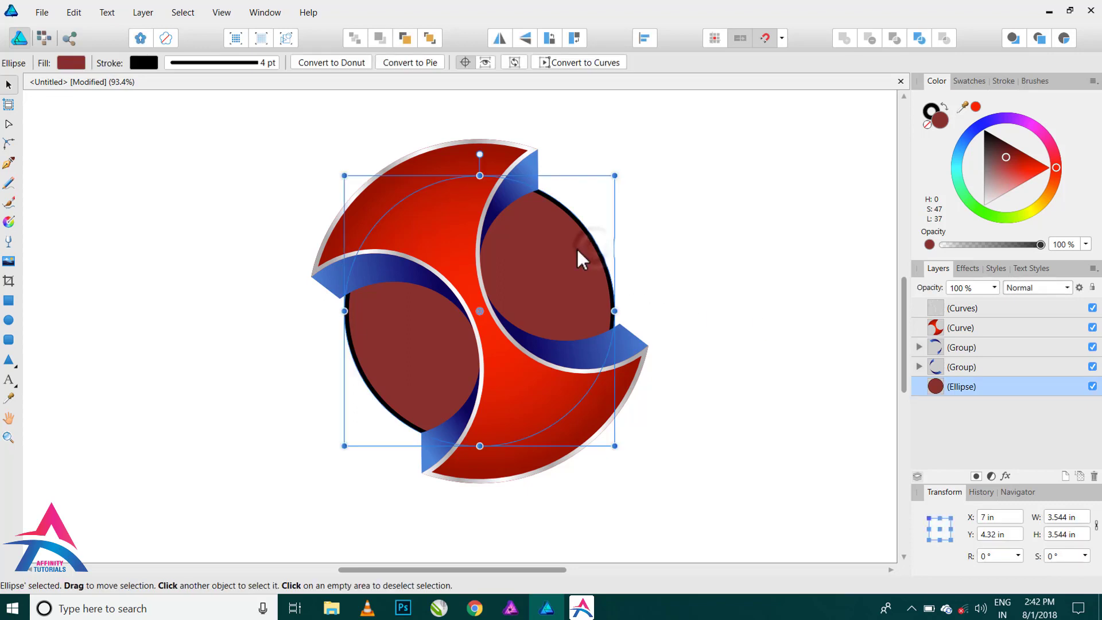
click(450, 167)
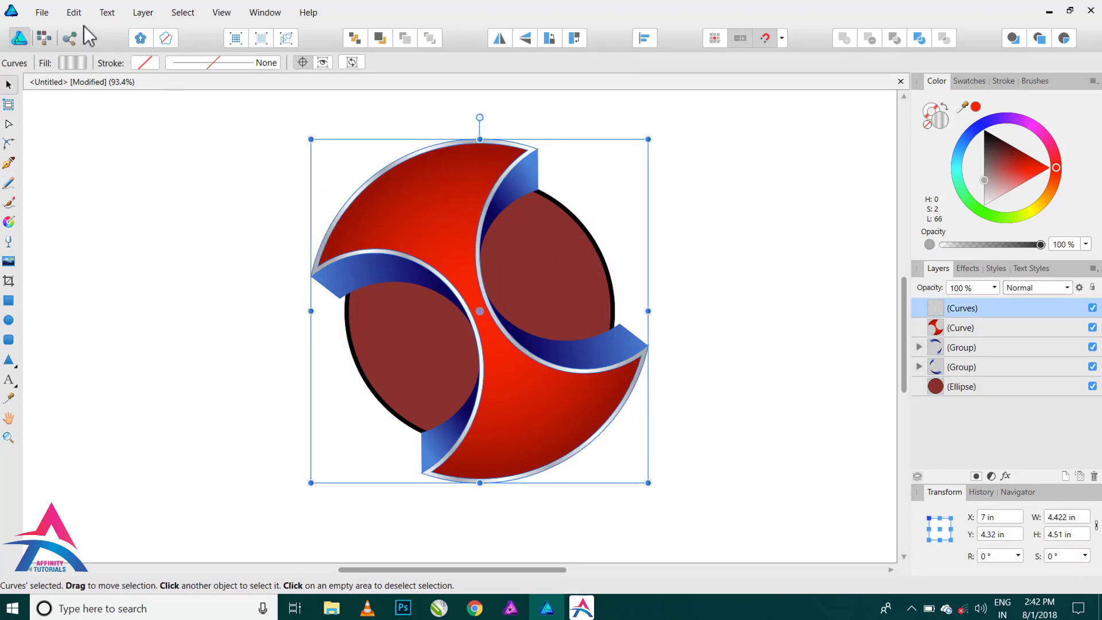
click(991, 329)
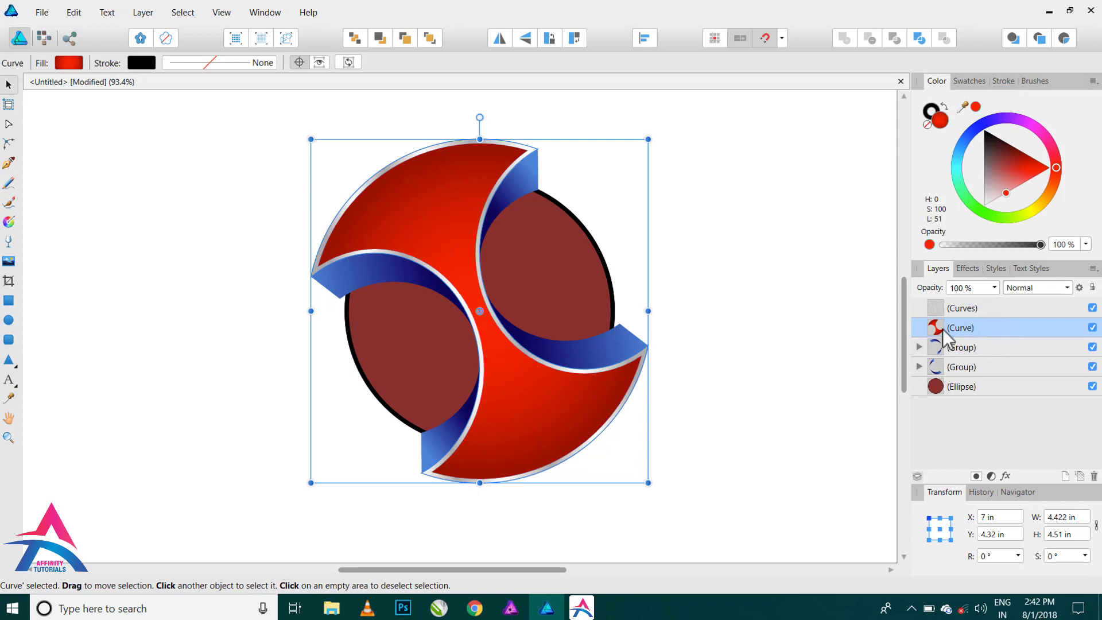
click(85, 14)
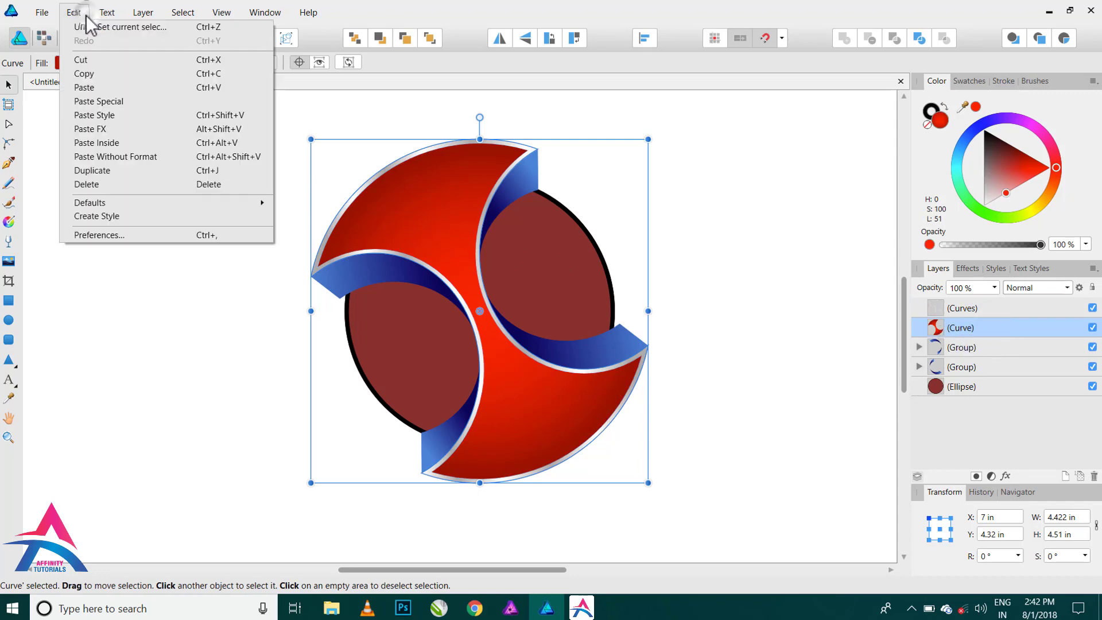
click(95, 75)
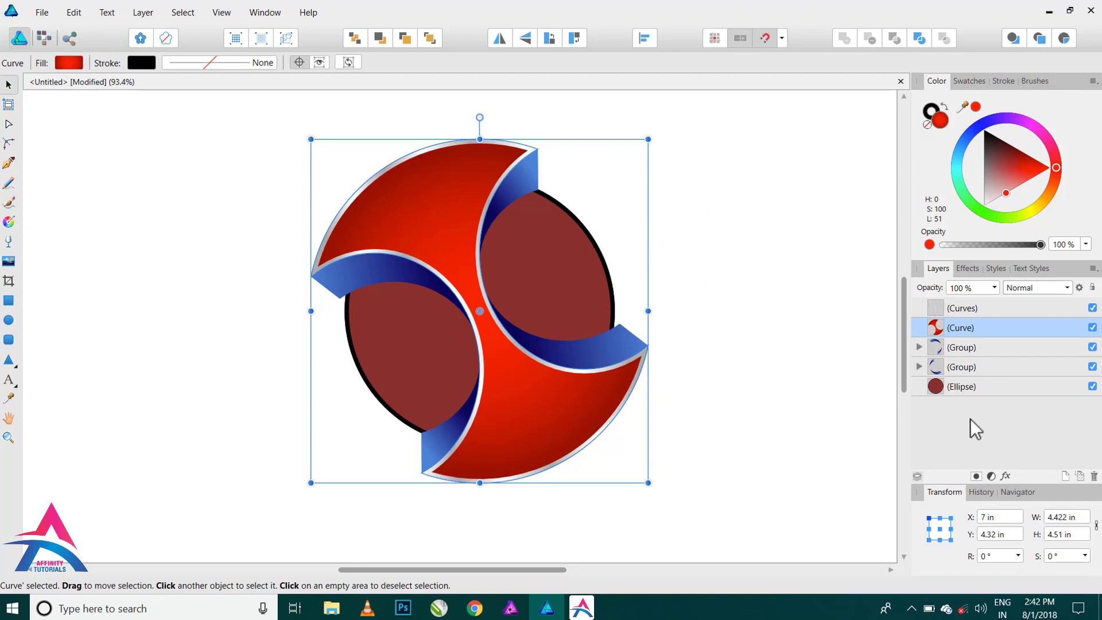
click(963, 387)
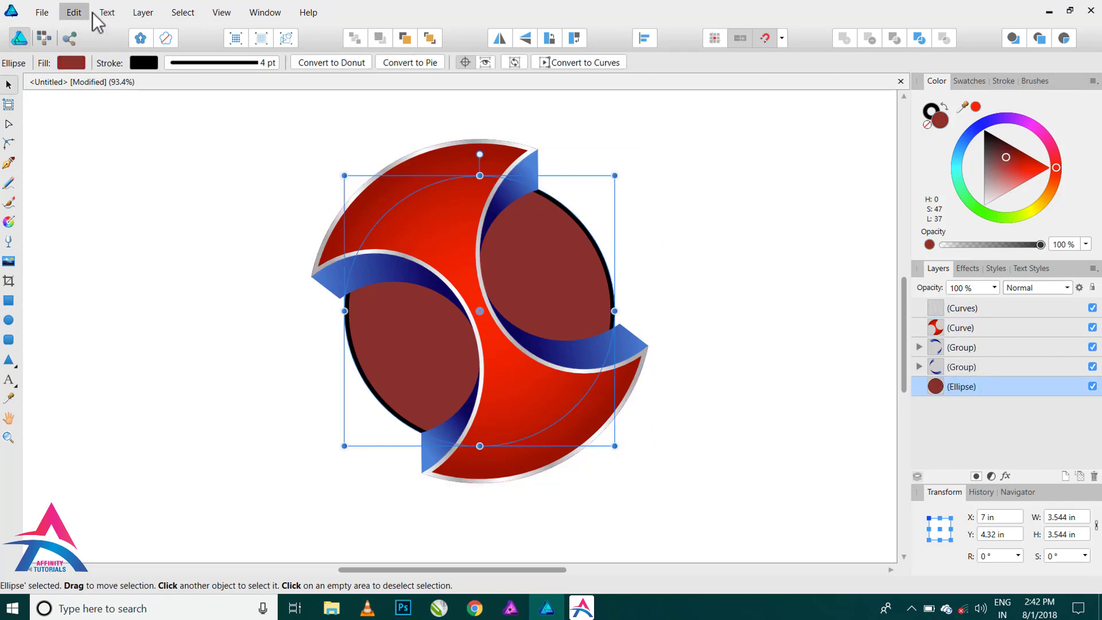
click(75, 12)
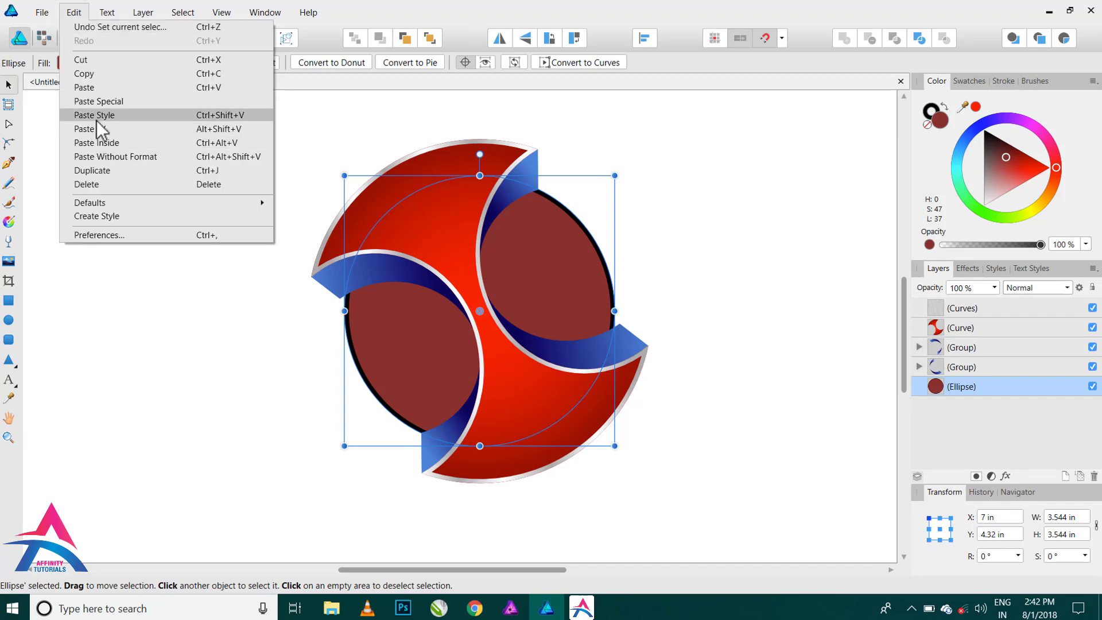
click(133, 114)
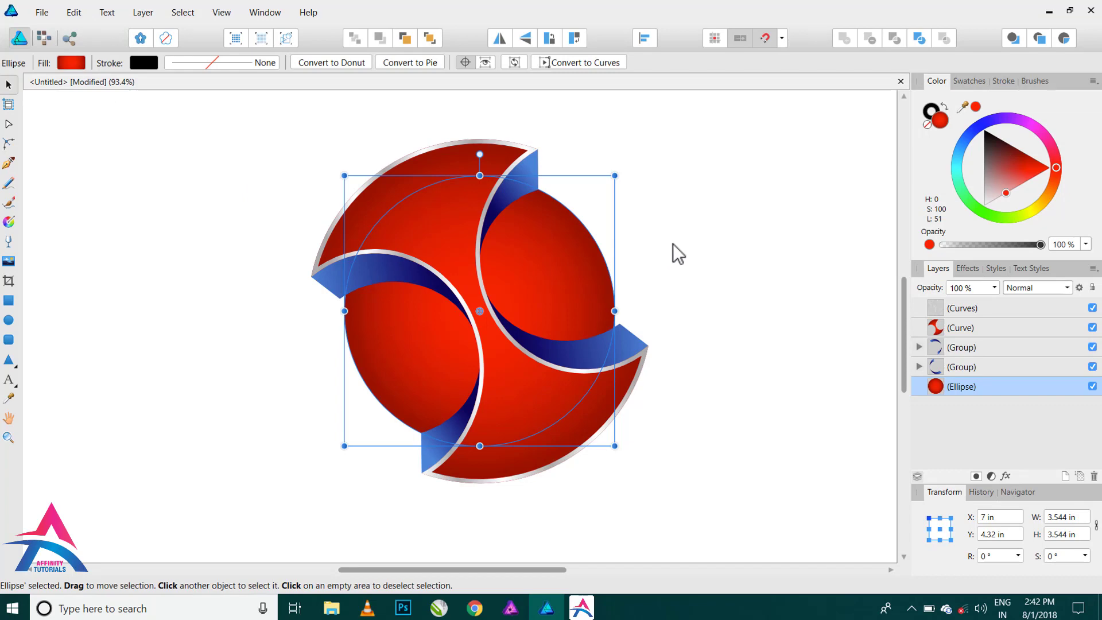
Step: Set the circle's stroke width to 4 pt
click(932, 113)
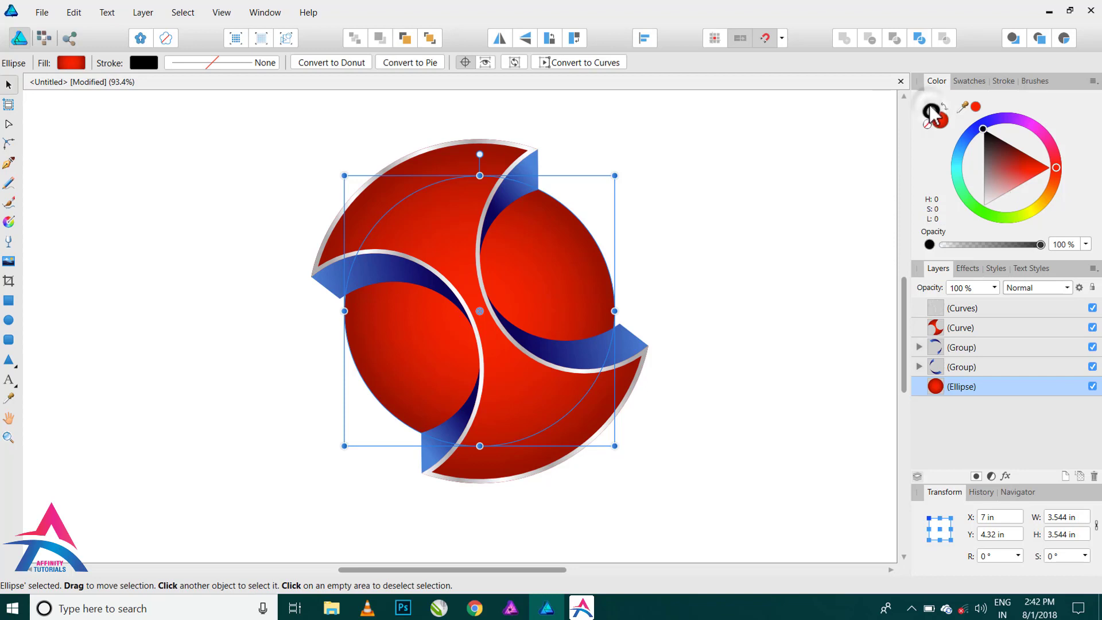
click(1003, 81)
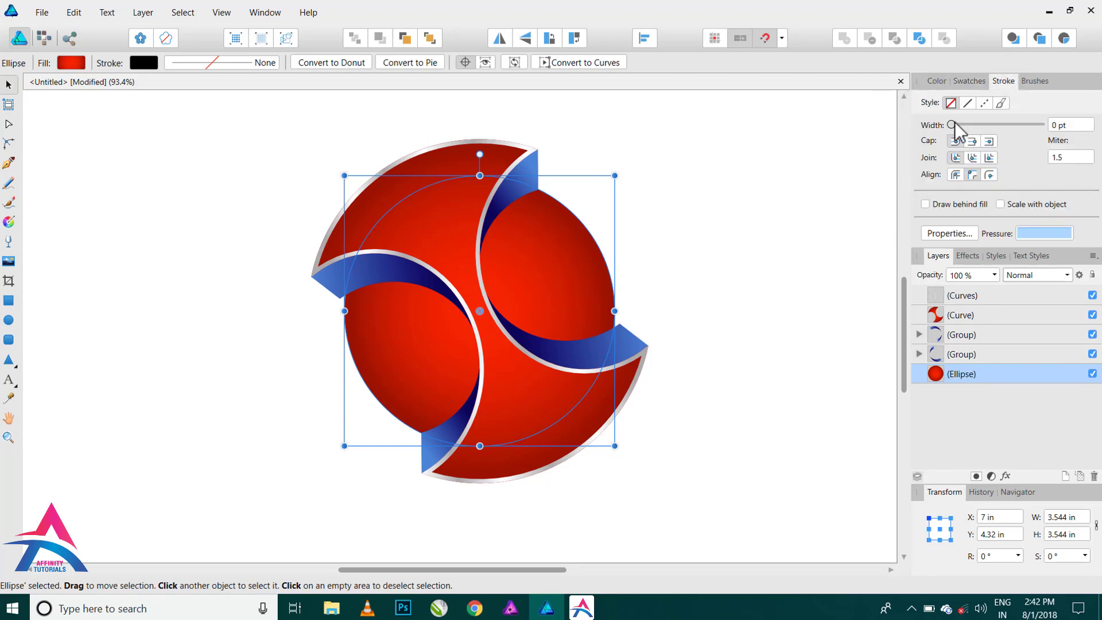
drag(952, 126, 958, 125)
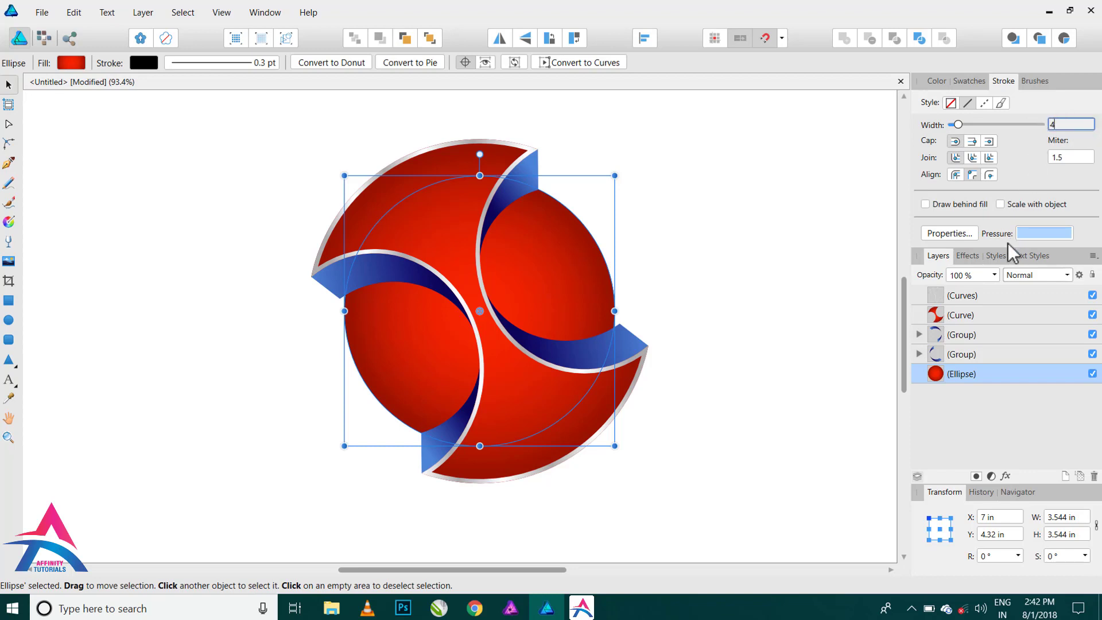
text(4)
key(Return)
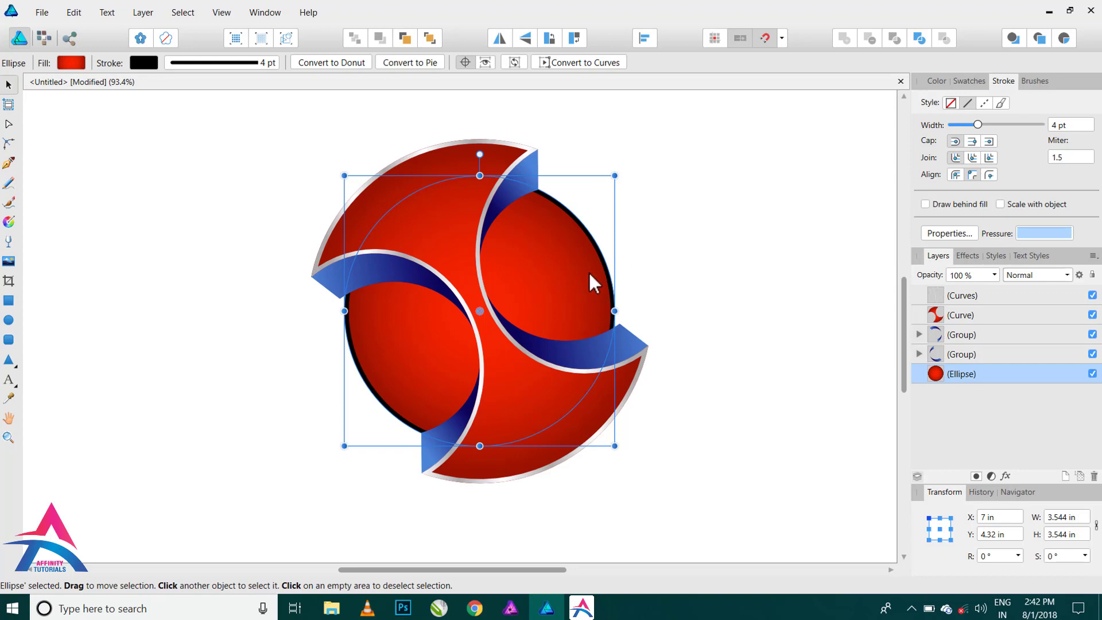
Step: Change the center stop of the circle's radial gradient to medium gray (H 0, S 0, L 52)
click(8, 222)
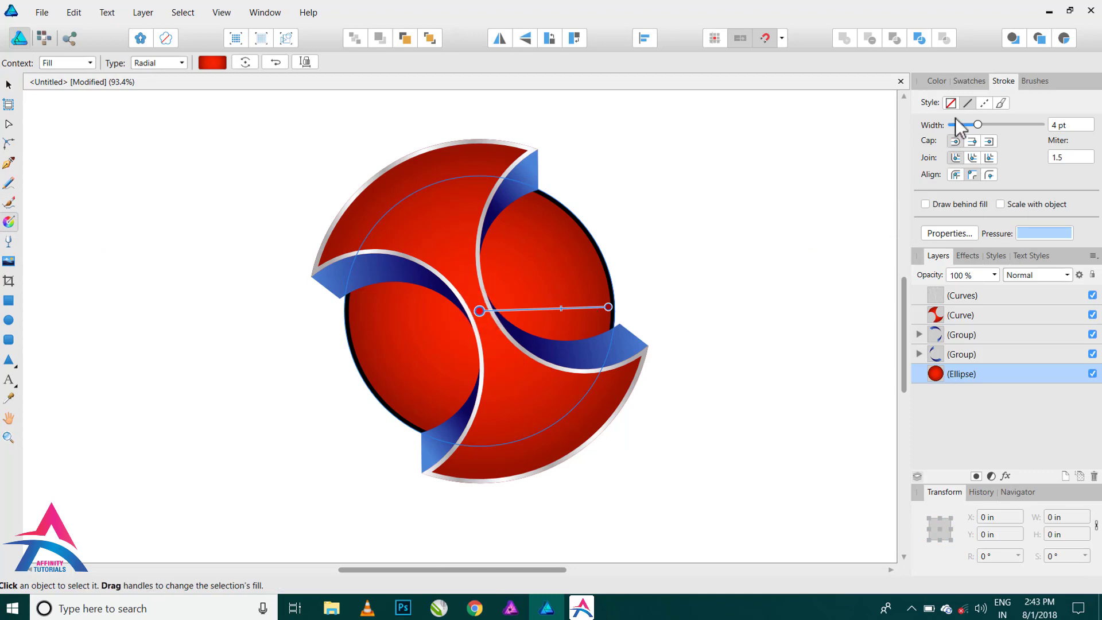
click(936, 82)
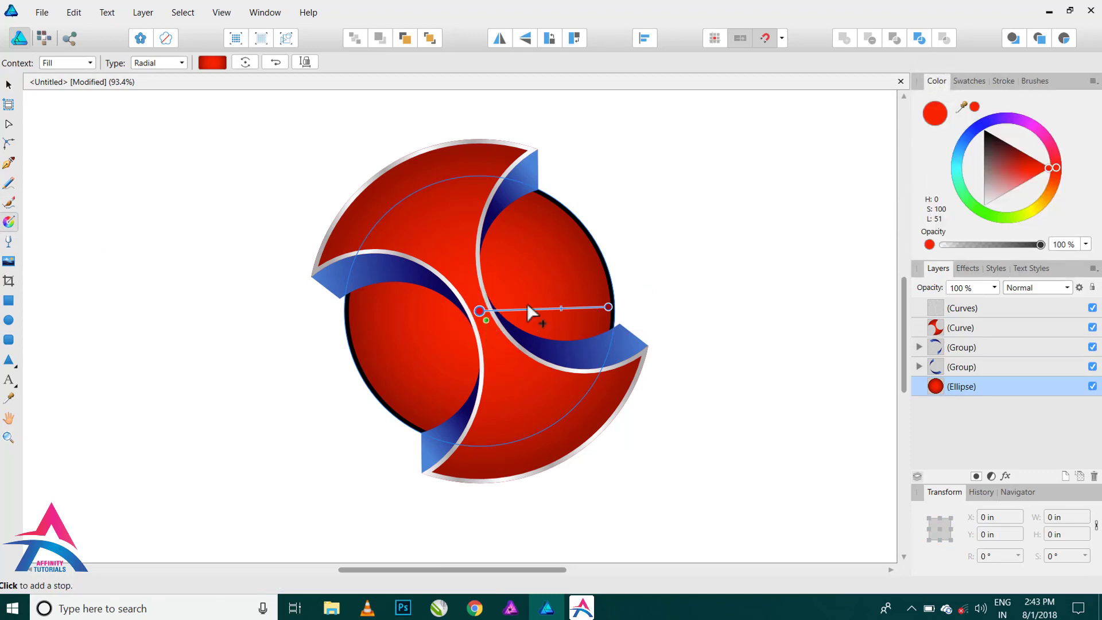
click(997, 146)
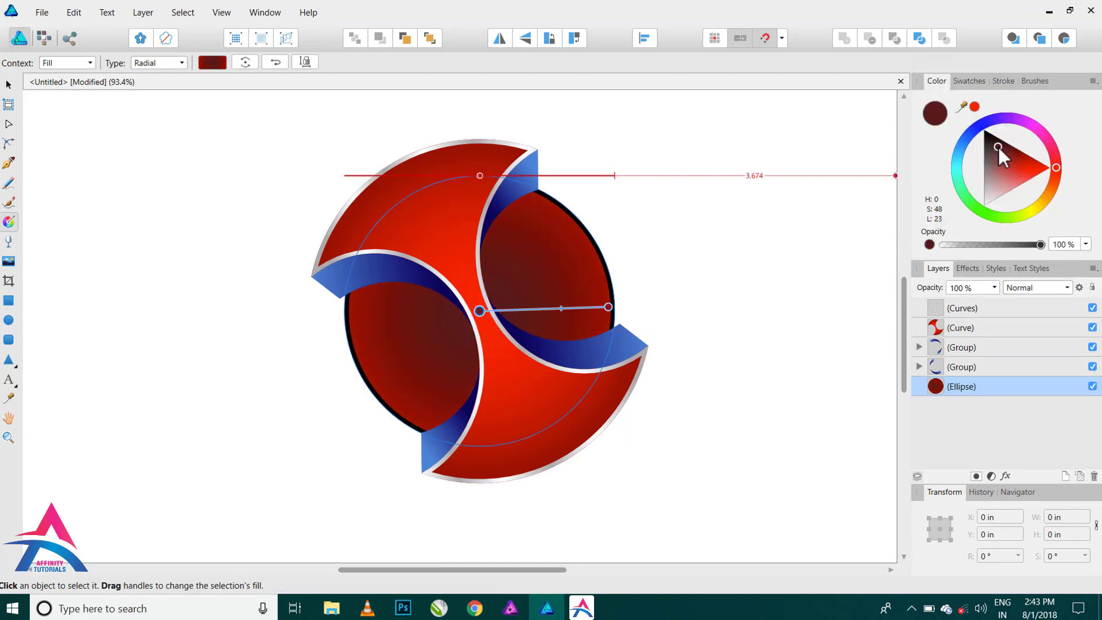
mouse_move(997, 144)
mouse_down()
mouse_move(1009, 168)
mouse_move(996, 179)
mouse_up()
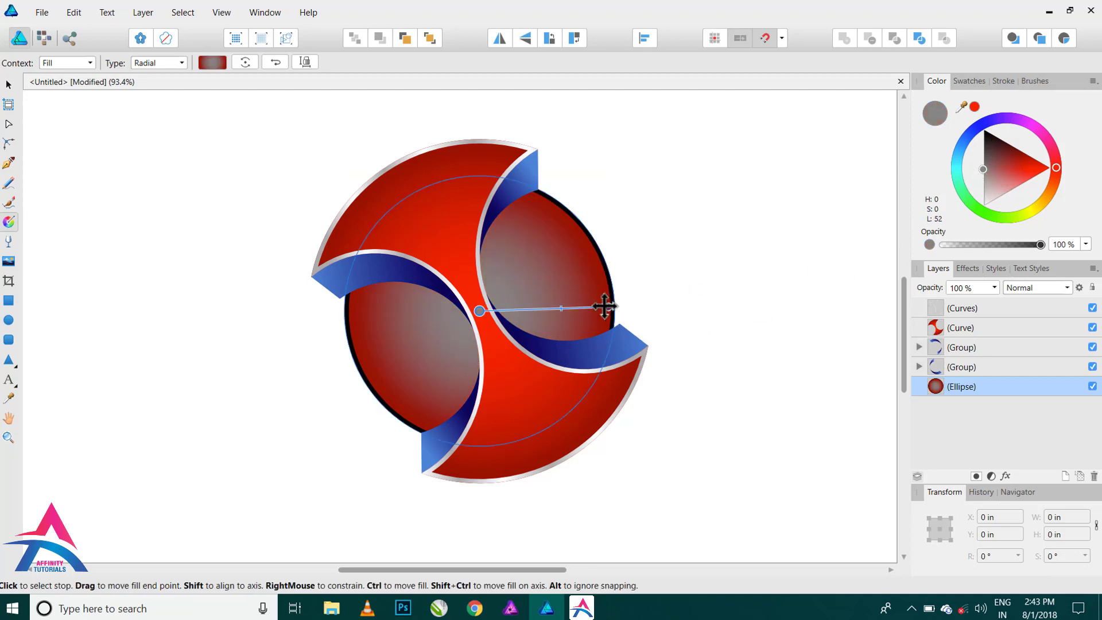
Step: Change the outer stop of the circle's radial gradient to dark navy blue (H 240, S 100, L 15)
click(608, 309)
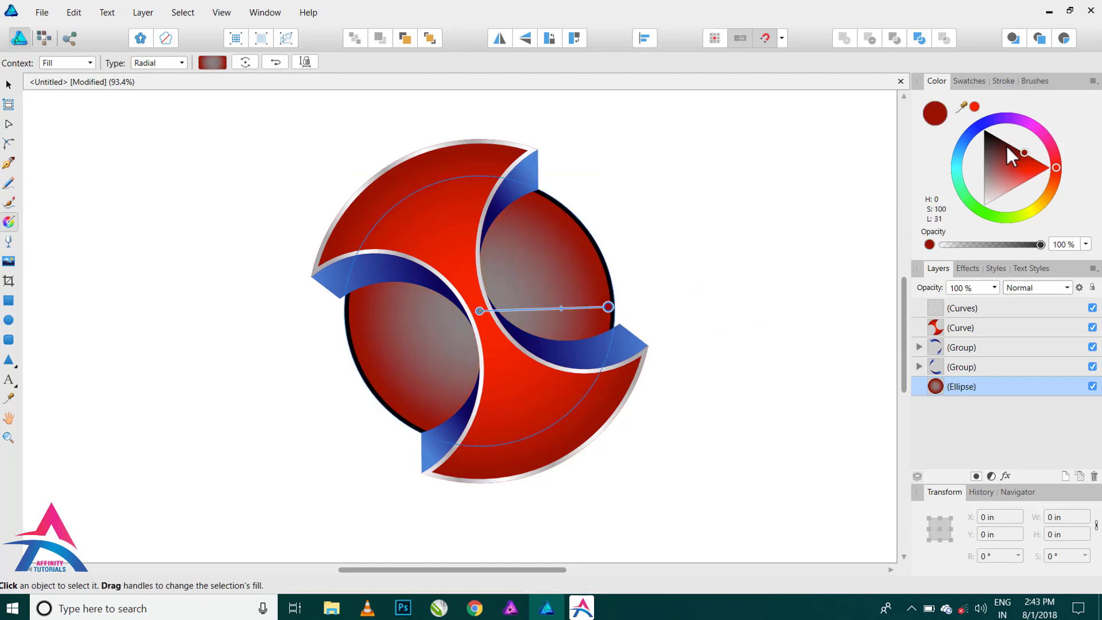
drag(1006, 147, 968, 123)
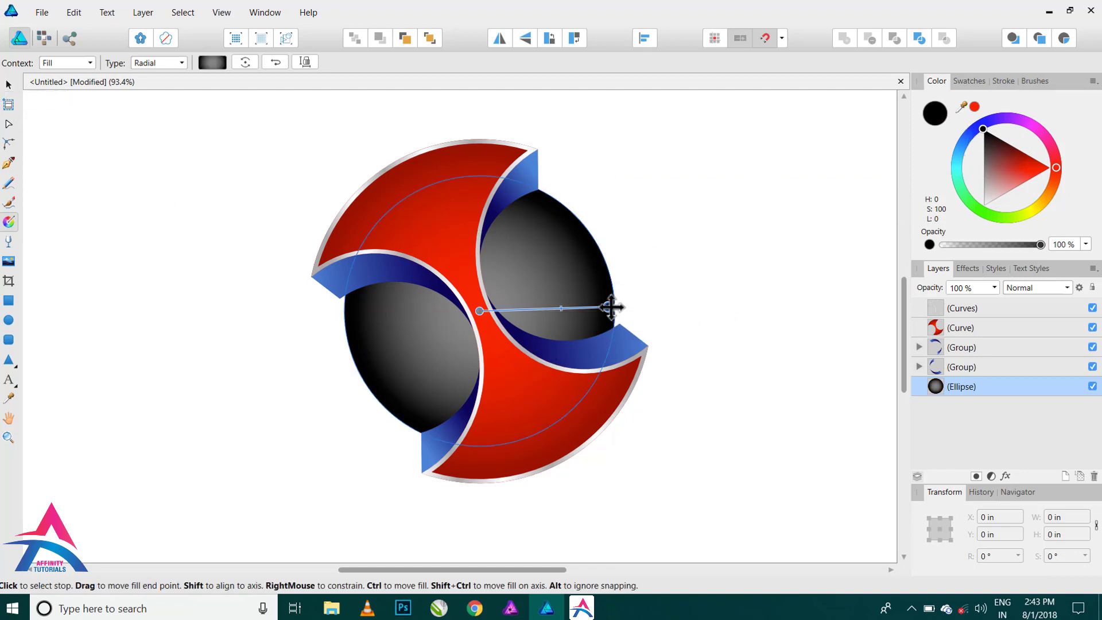
click(983, 129)
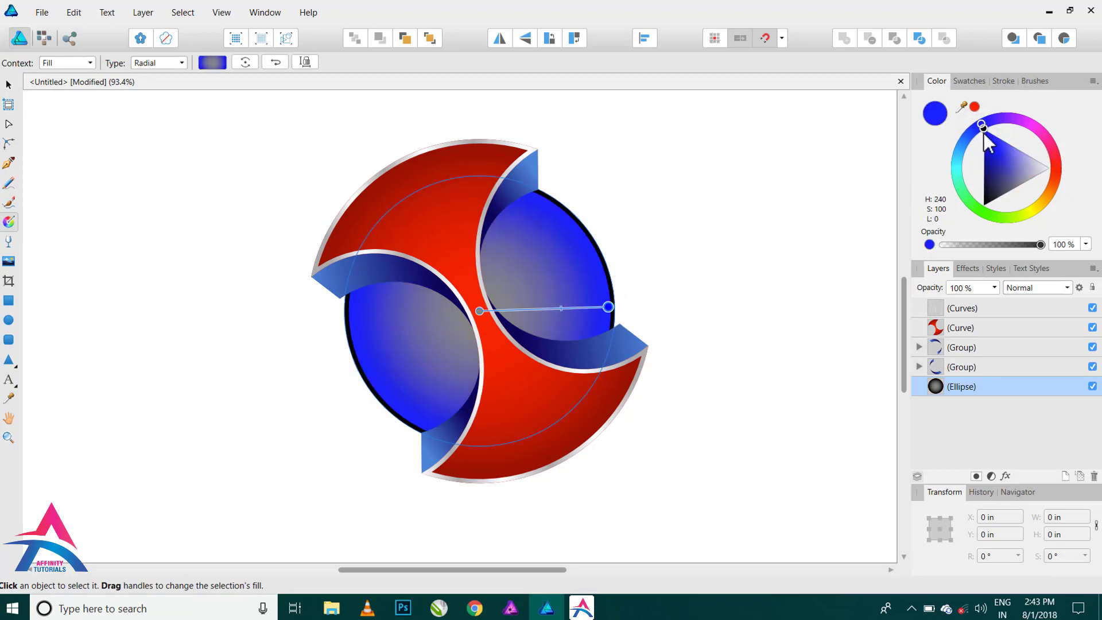
drag(983, 132, 976, 190)
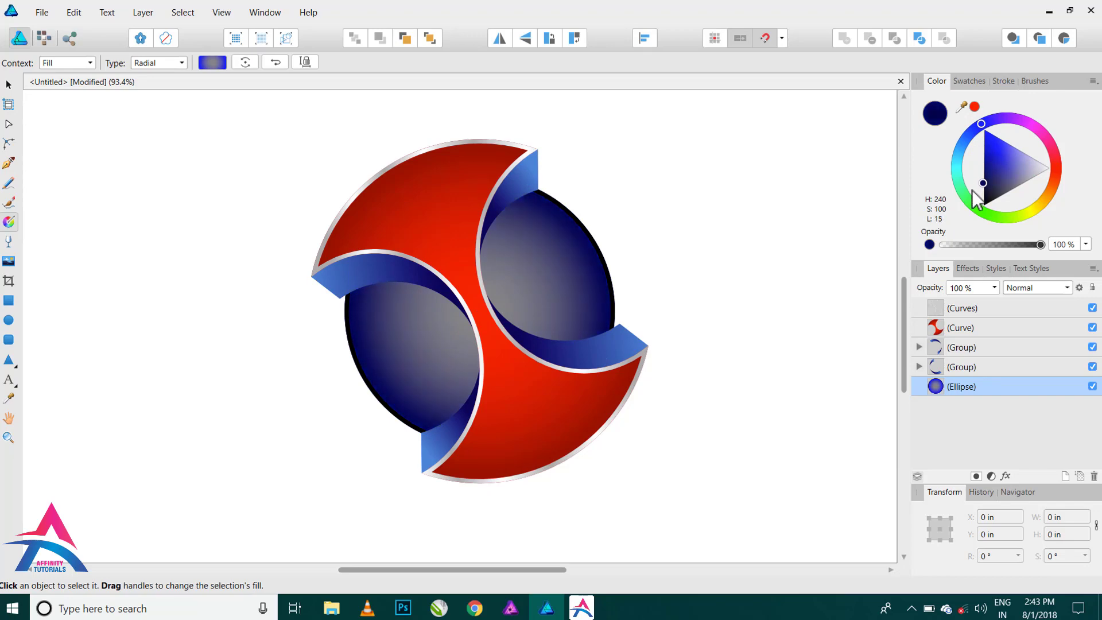
Step: Change the center stop of the circle's radial gradient to blue (H 214, S 100, L 32) and deselect the circle
click(479, 311)
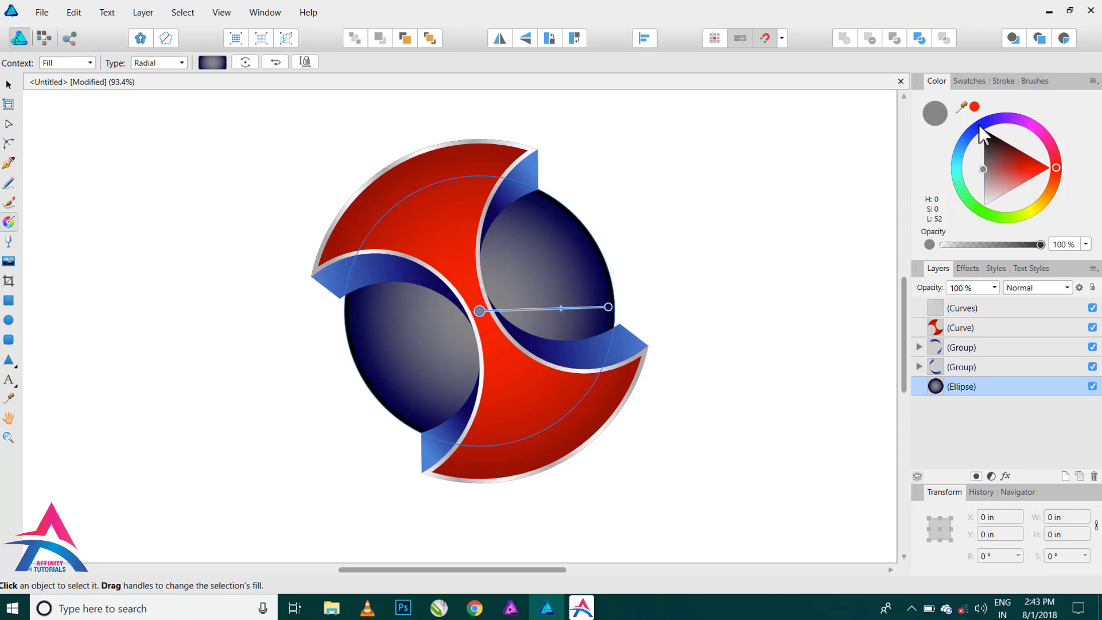
drag(980, 124, 982, 167)
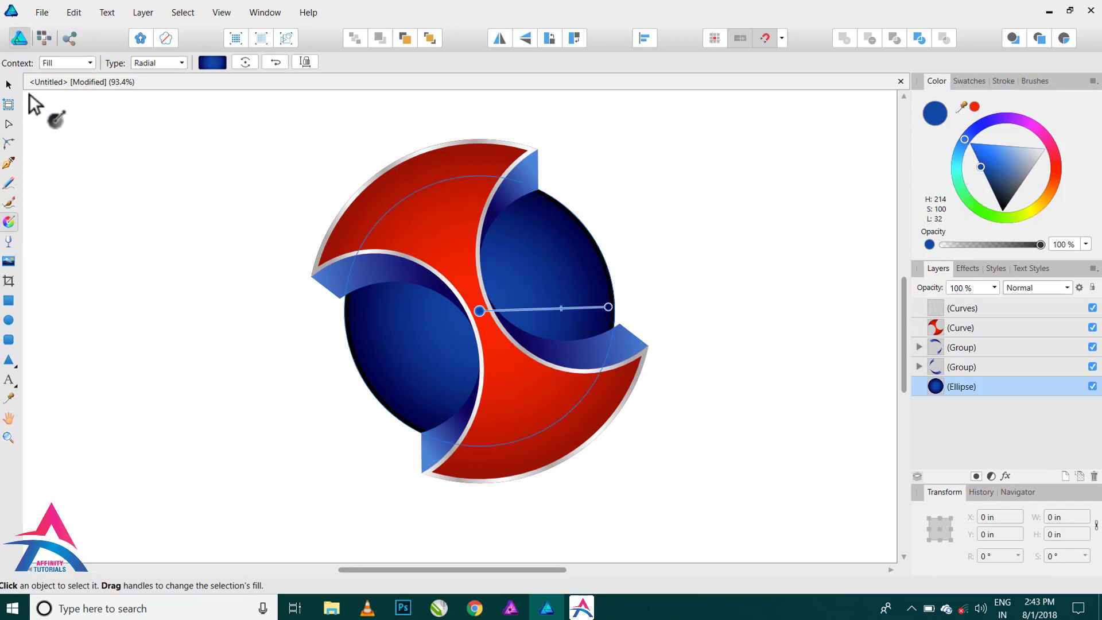
click(9, 85)
click(212, 184)
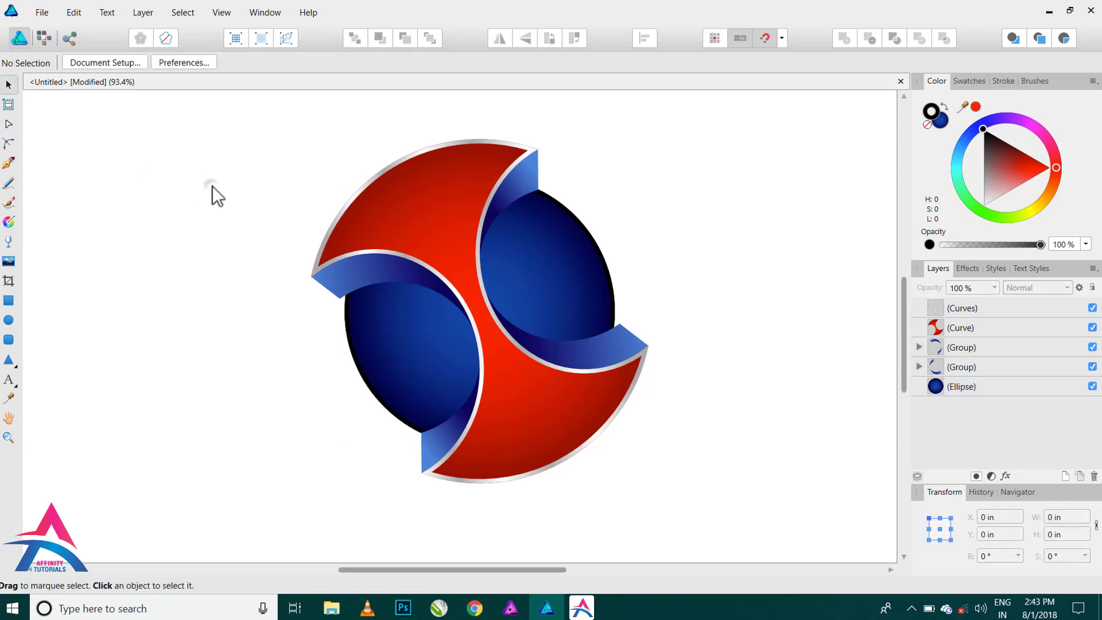
Step: Expand the stroke of the blue circle into a separate ring shape and deselect it
click(602, 256)
click(81, 14)
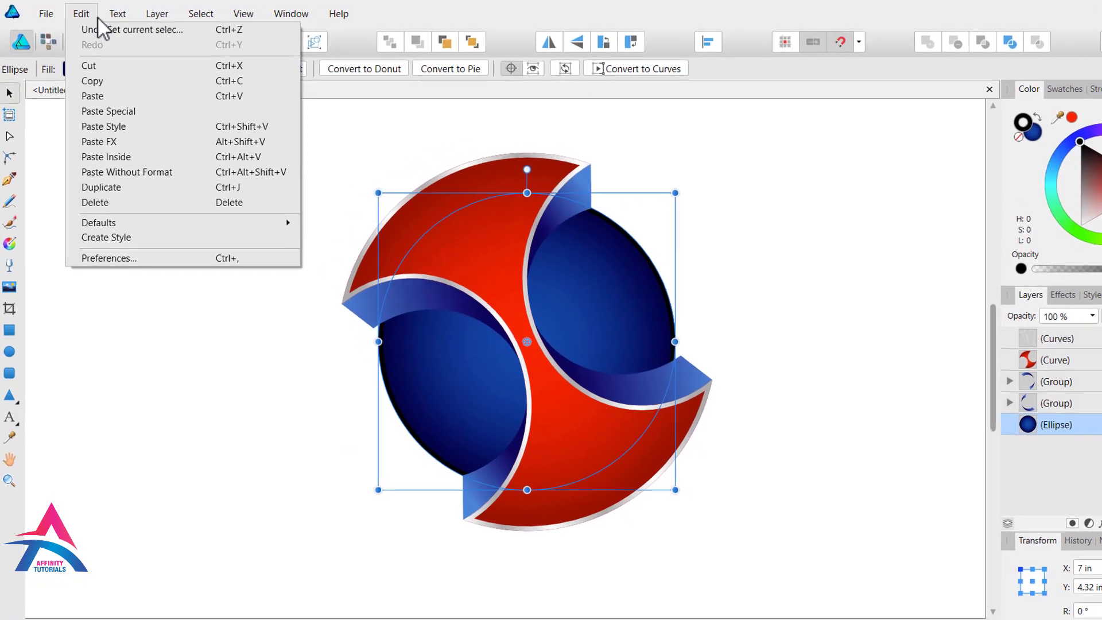
mouse_move(157, 14)
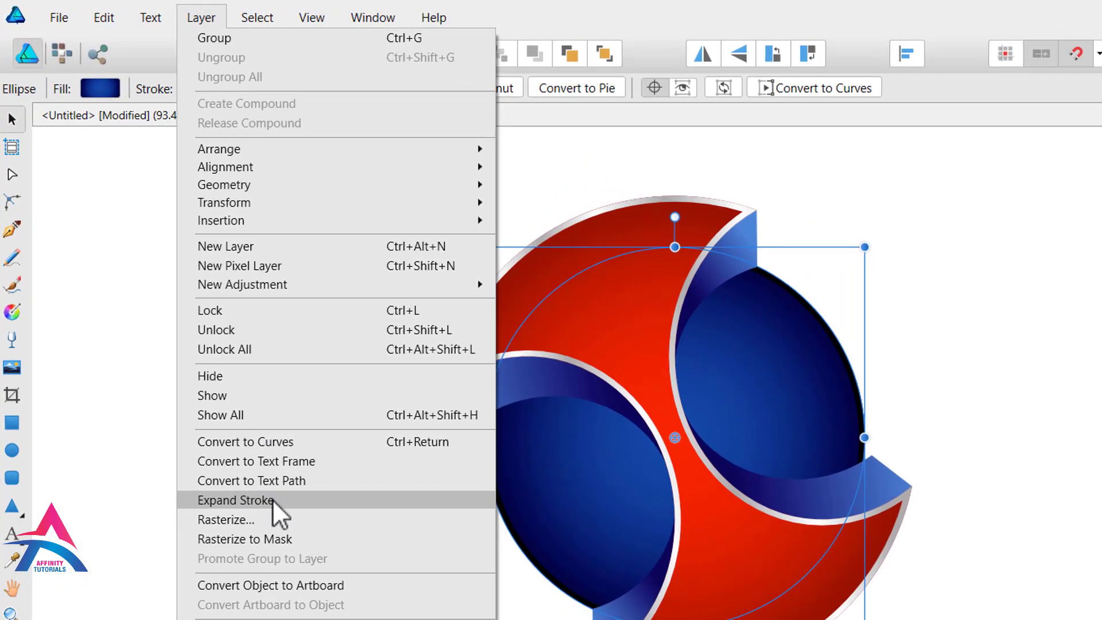
click(274, 500)
click(271, 488)
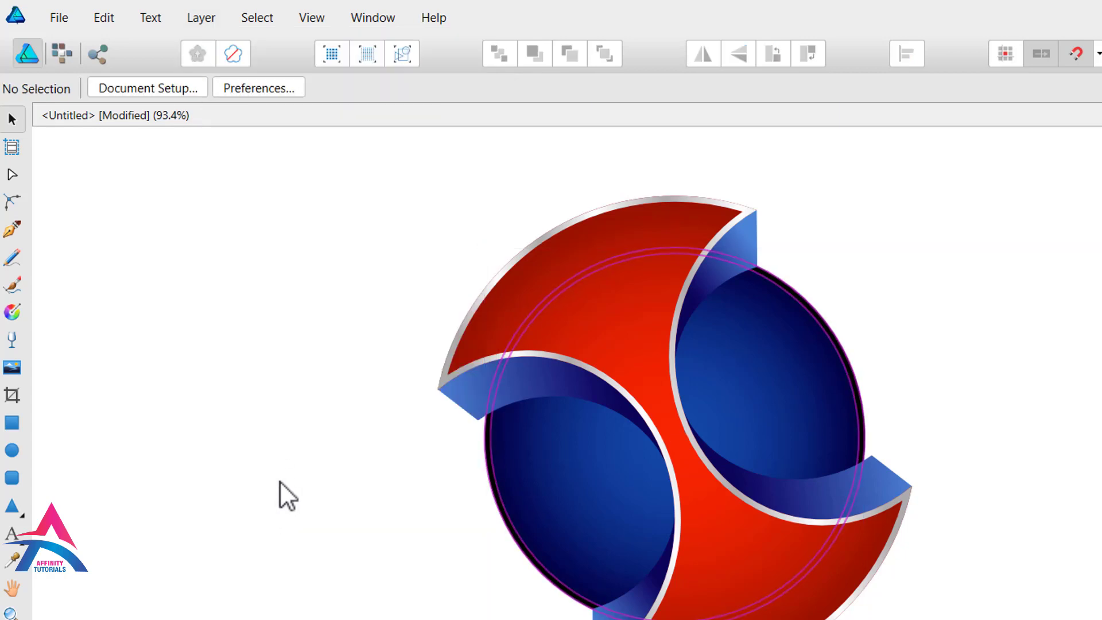
Step: Copy the red shape's silver outline and paste its style onto the circle's expanded black ring, clearing the selection
click(445, 363)
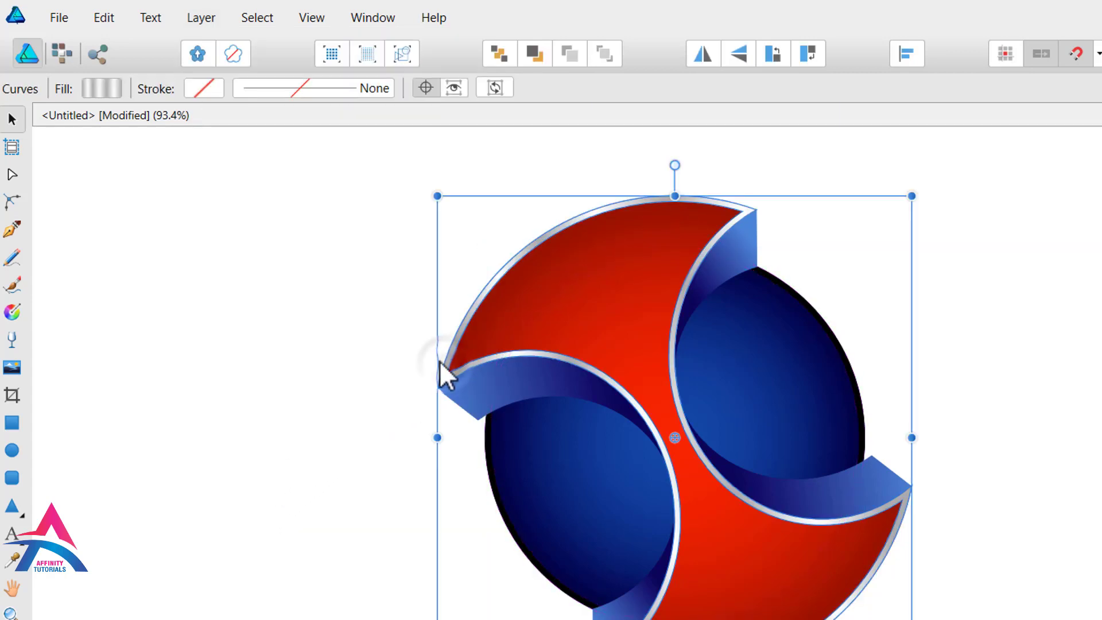
click(115, 18)
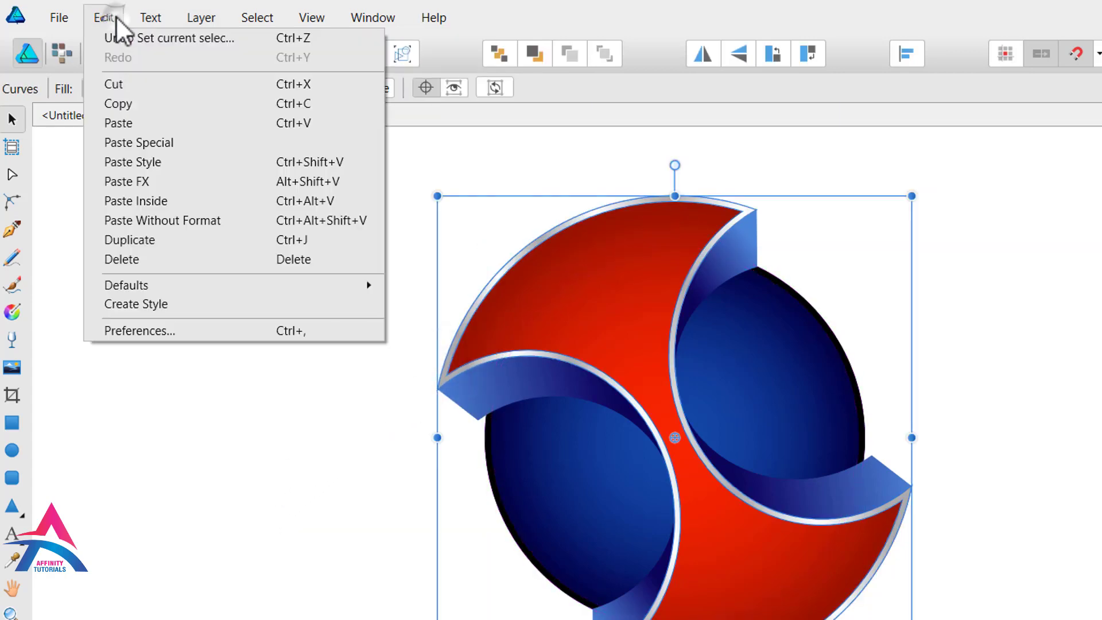
click(129, 102)
click(265, 328)
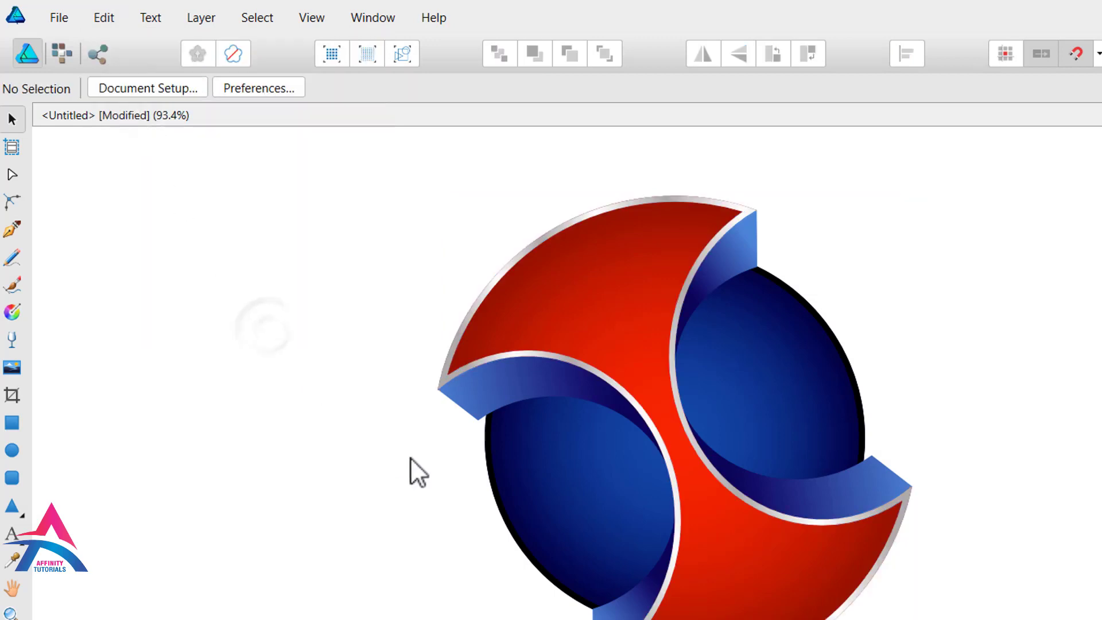
click(488, 462)
click(104, 18)
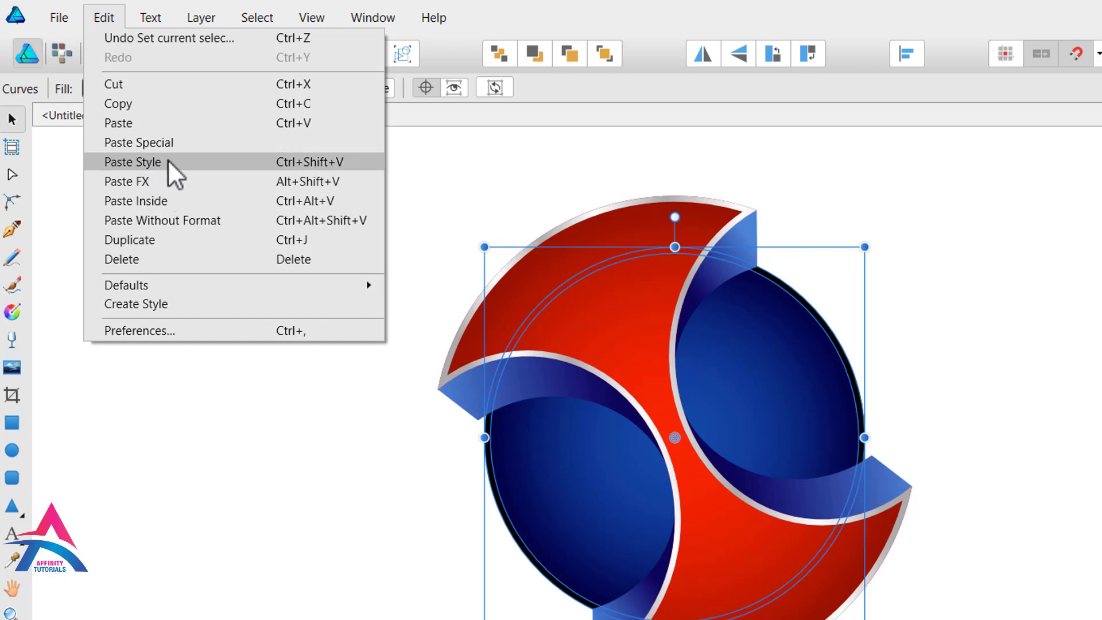
click(168, 162)
click(329, 268)
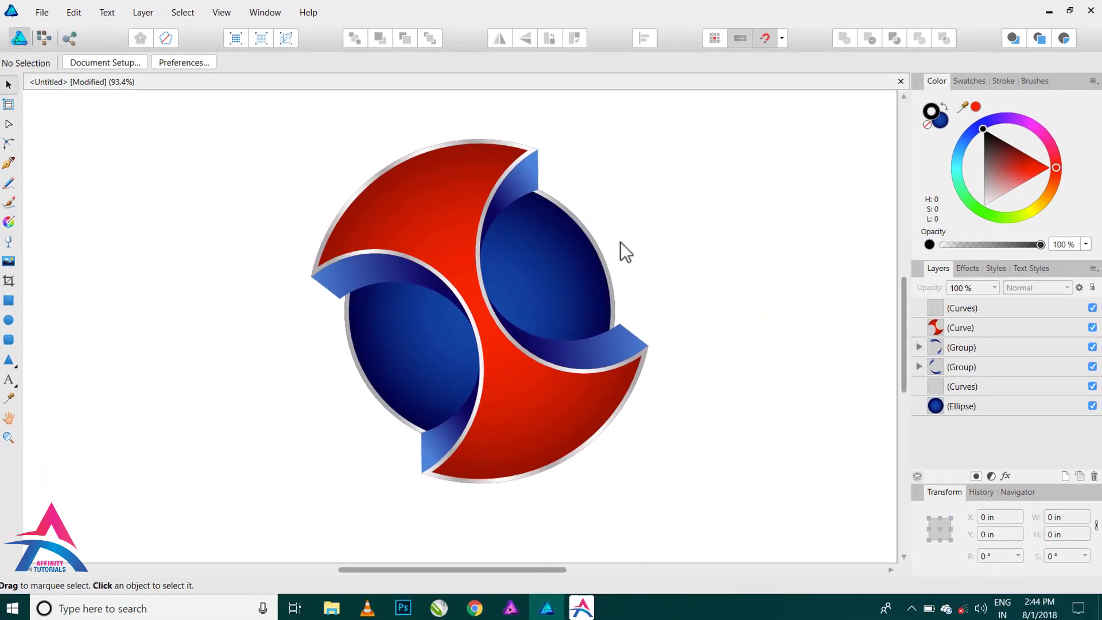
Step: Redirect the ring's linear silver gradient to run diagonally from beyond its upper left to beyond its lower right, and deselect it
click(598, 243)
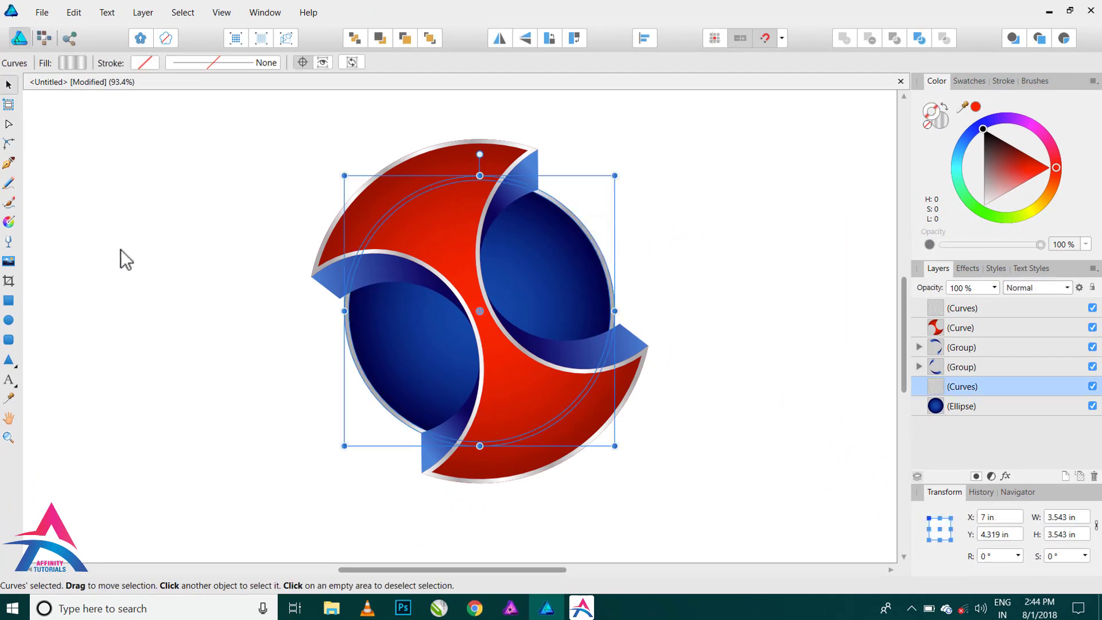
click(9, 222)
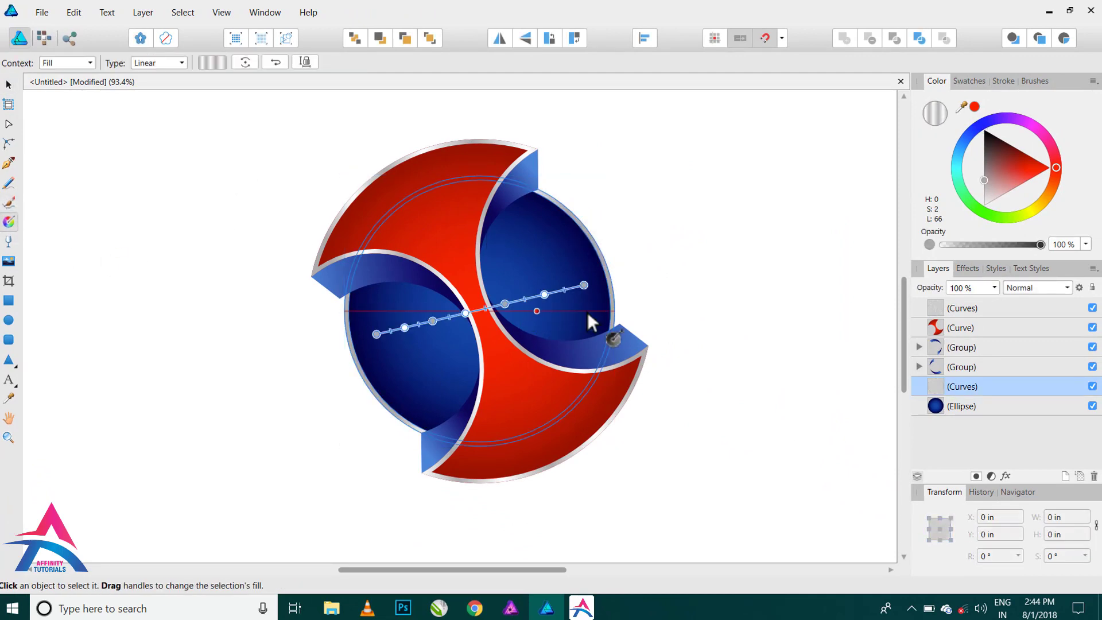
drag(584, 283, 608, 225)
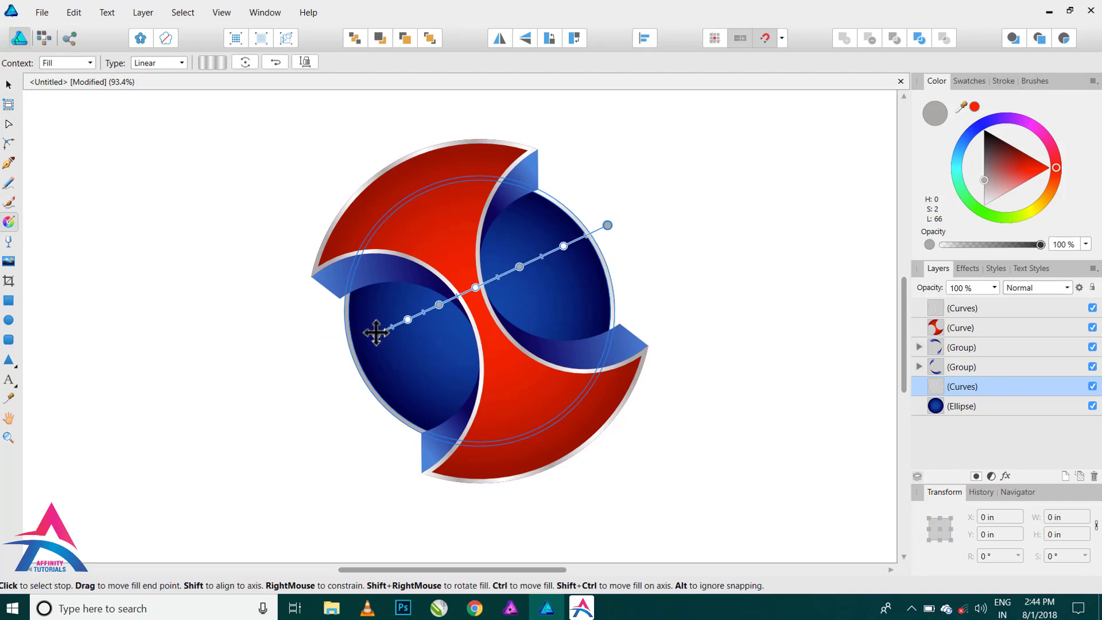
drag(376, 331, 538, 483)
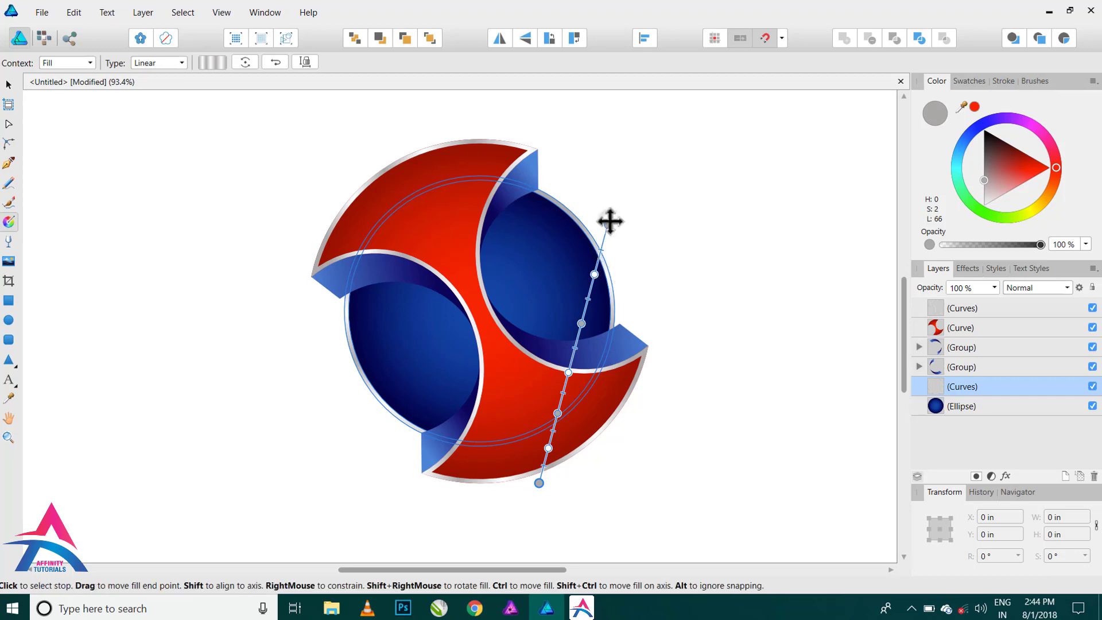
drag(609, 223, 386, 154)
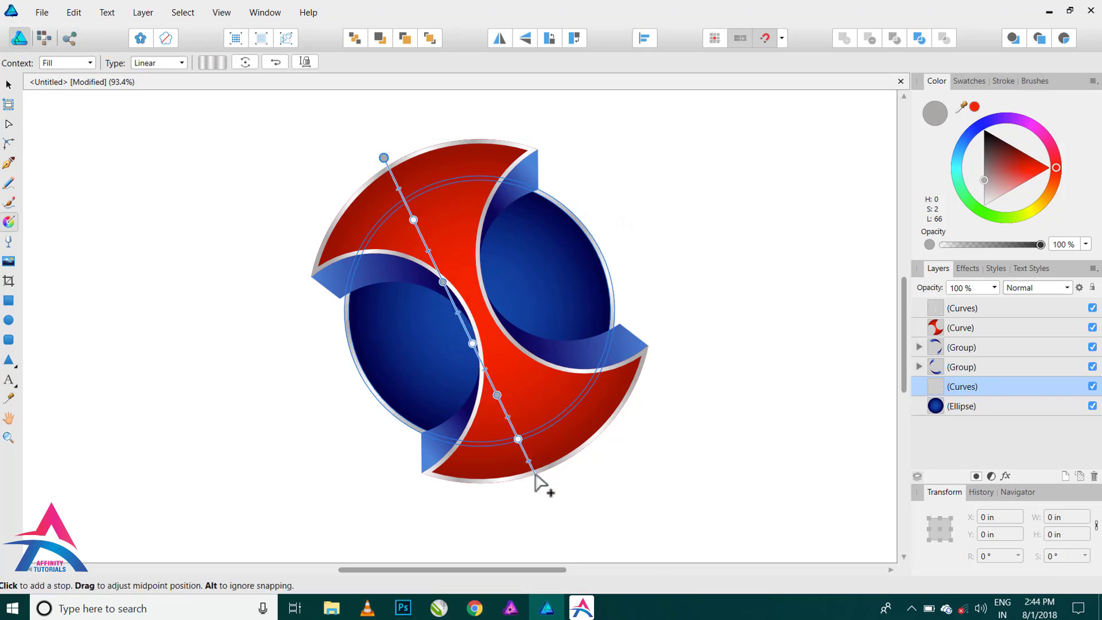
drag(537, 481, 535, 483)
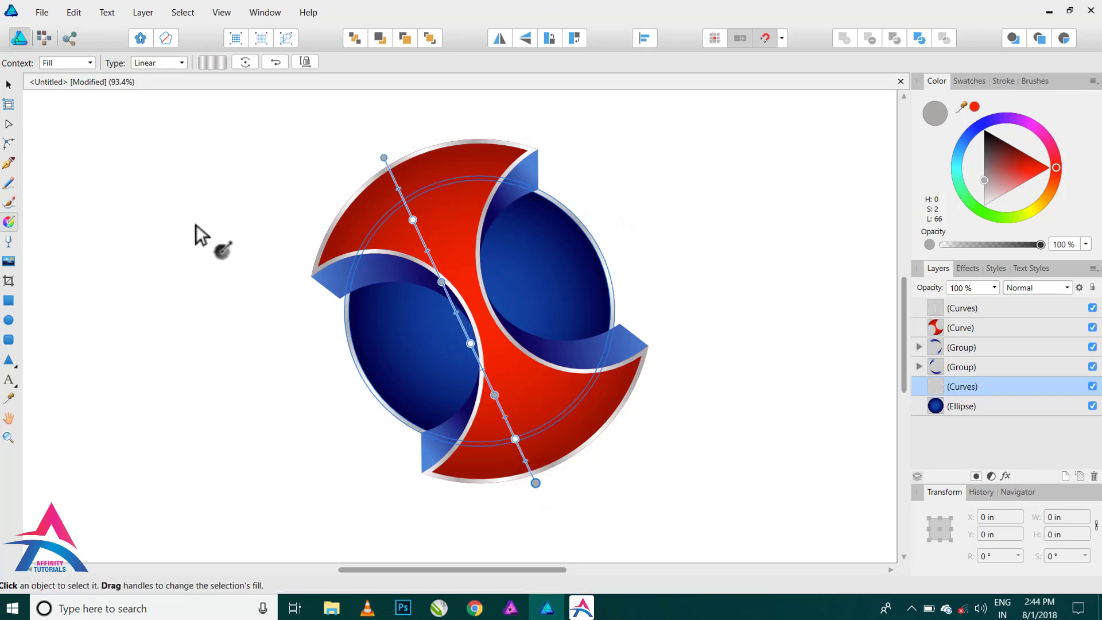
click(9, 85)
click(148, 196)
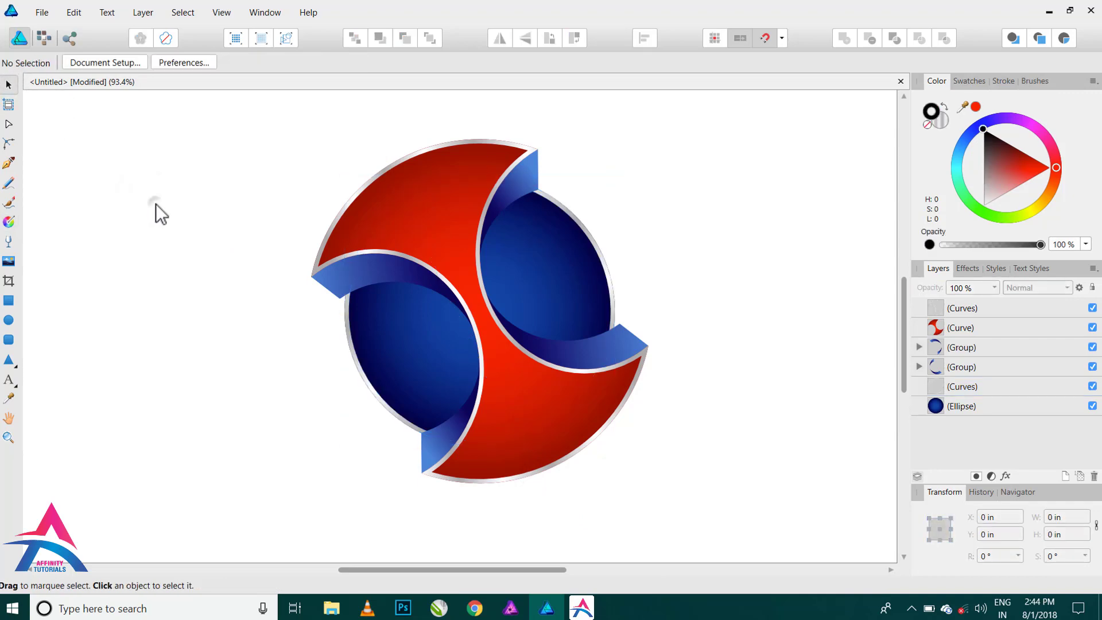
Step: Draw a closed three-cornered shape with curved sides inside the upper red lobe using the Pen tool, following the lobe's edges
scroll(585, 262, up, 1)
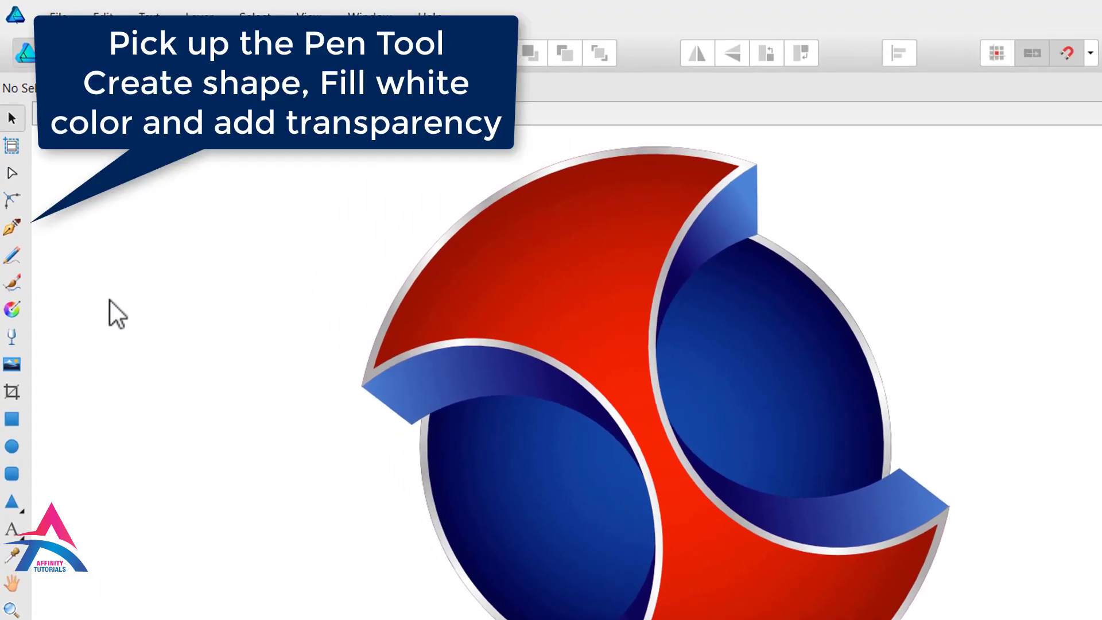
click(13, 227)
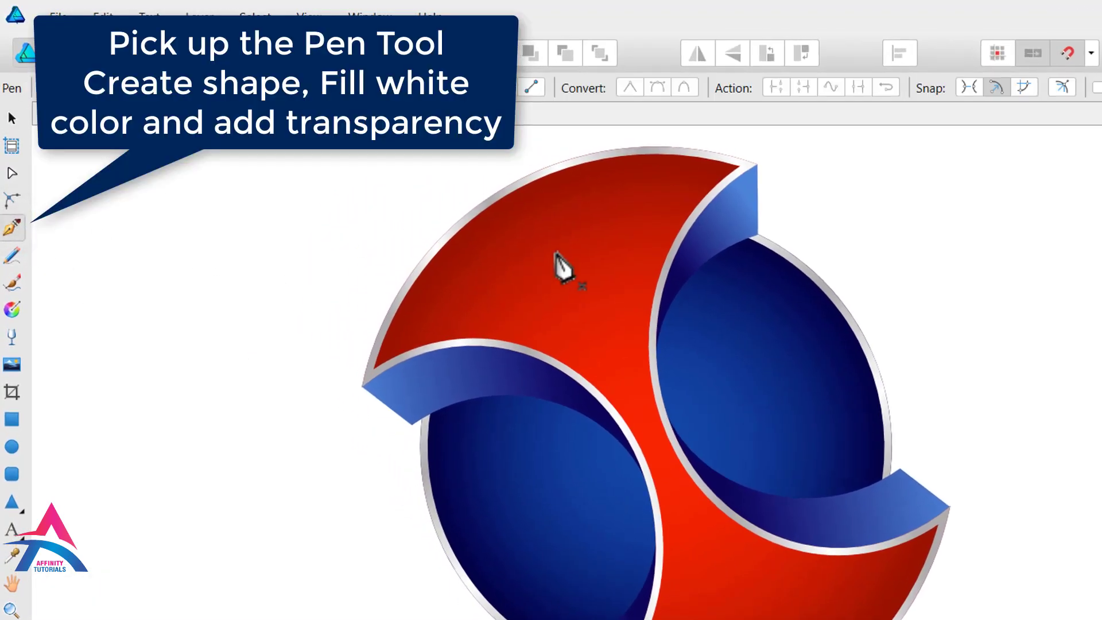
click(722, 168)
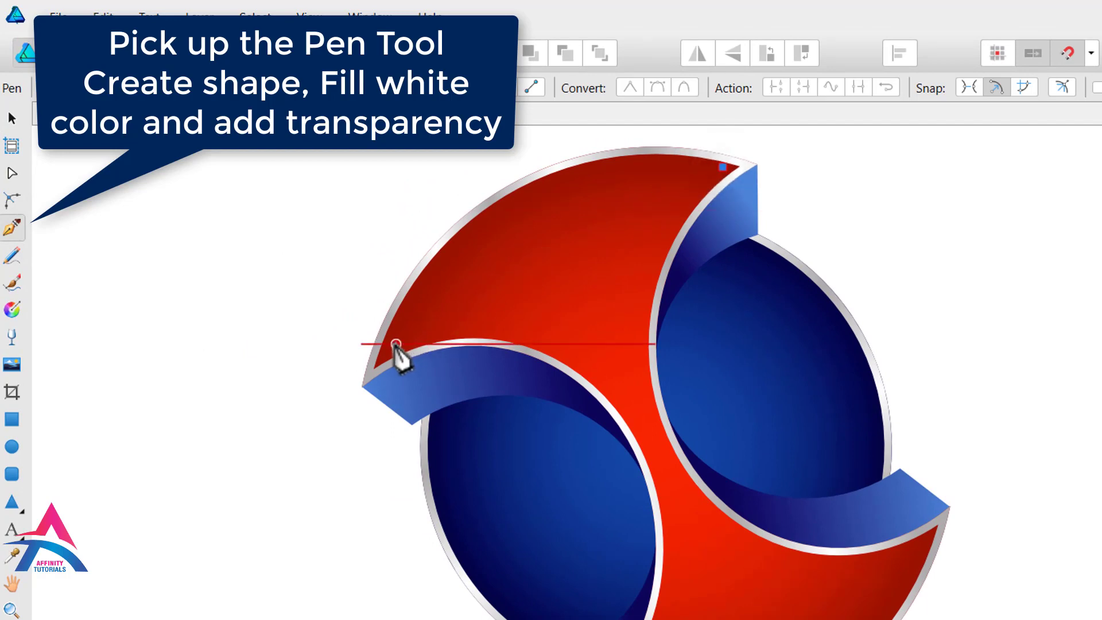
mouse_move(396, 344)
mouse_down()
mouse_move(320, 484)
mouse_move(305, 544)
mouse_move(337, 552)
mouse_move(303, 562)
mouse_up()
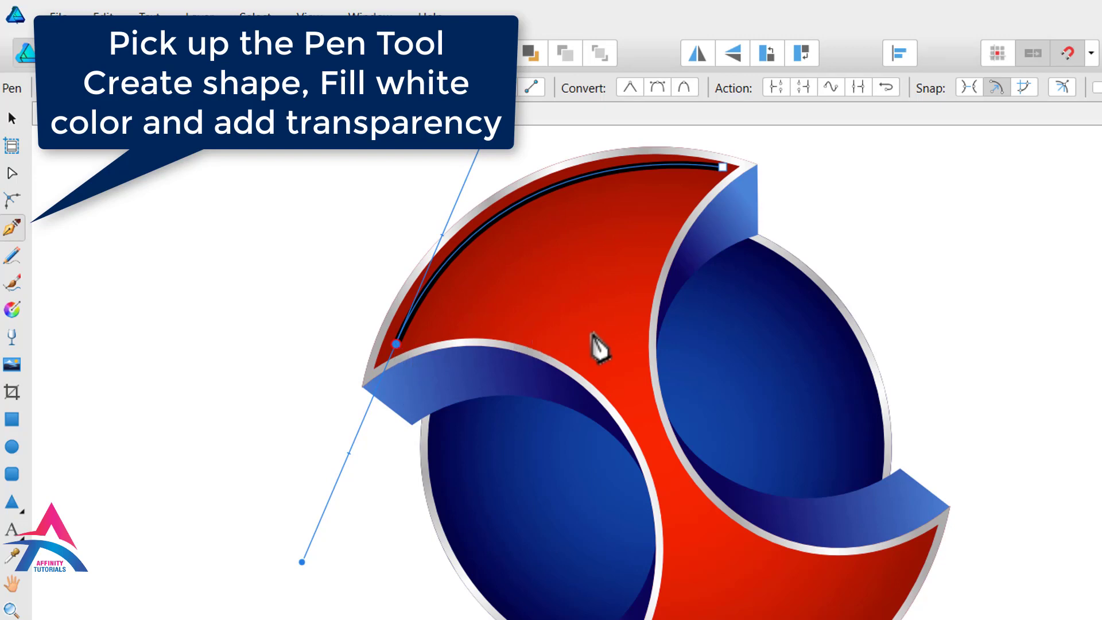
drag(594, 332, 651, 398)
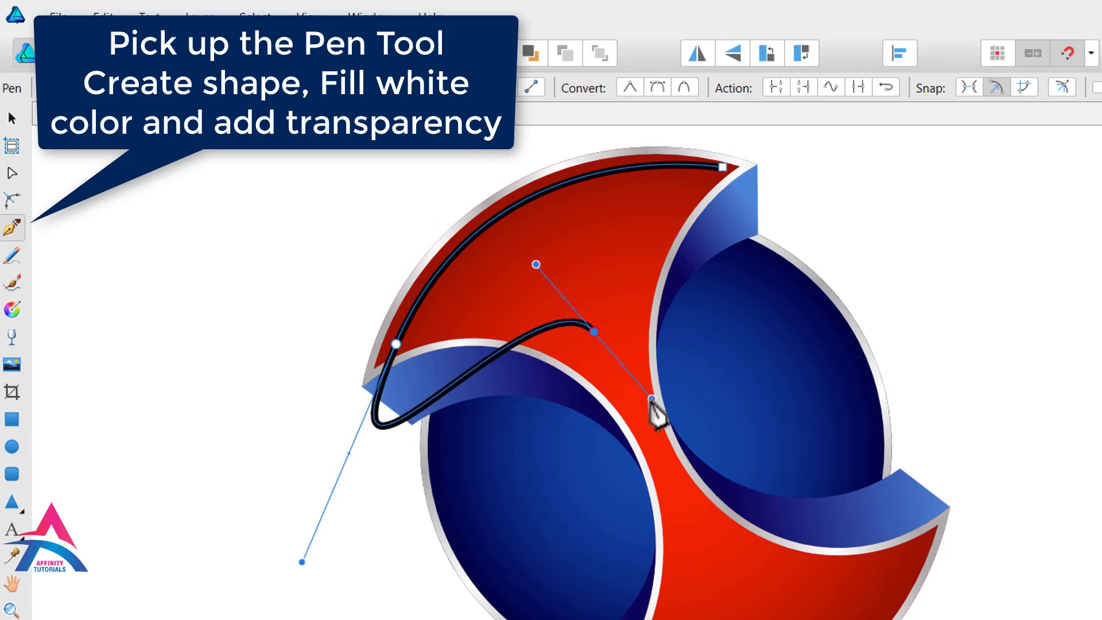
key(ctrl+z)
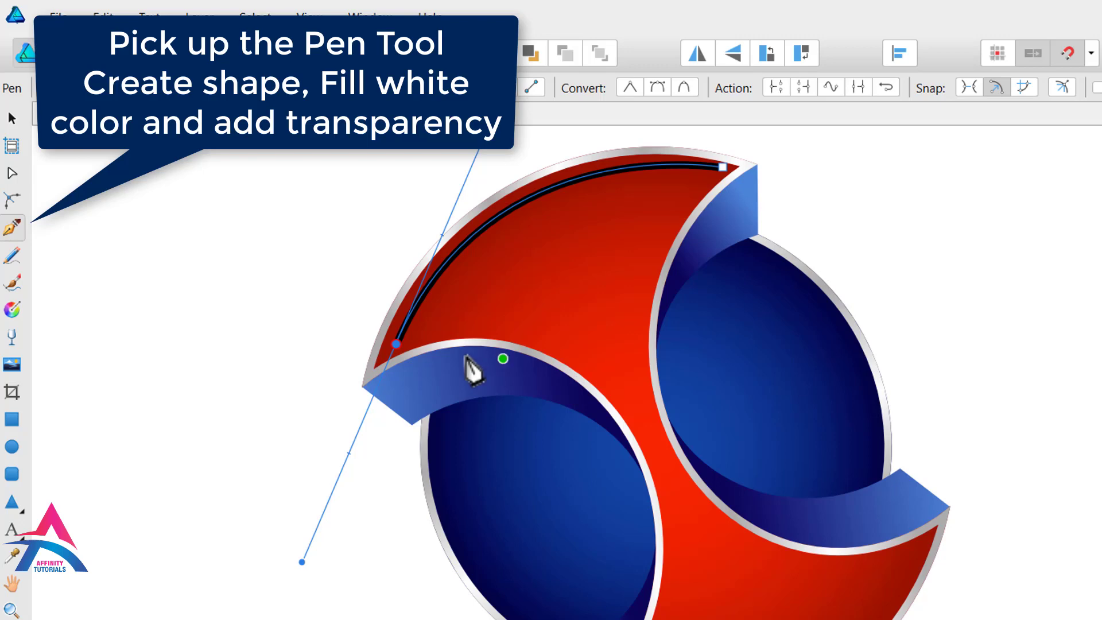
click(397, 344)
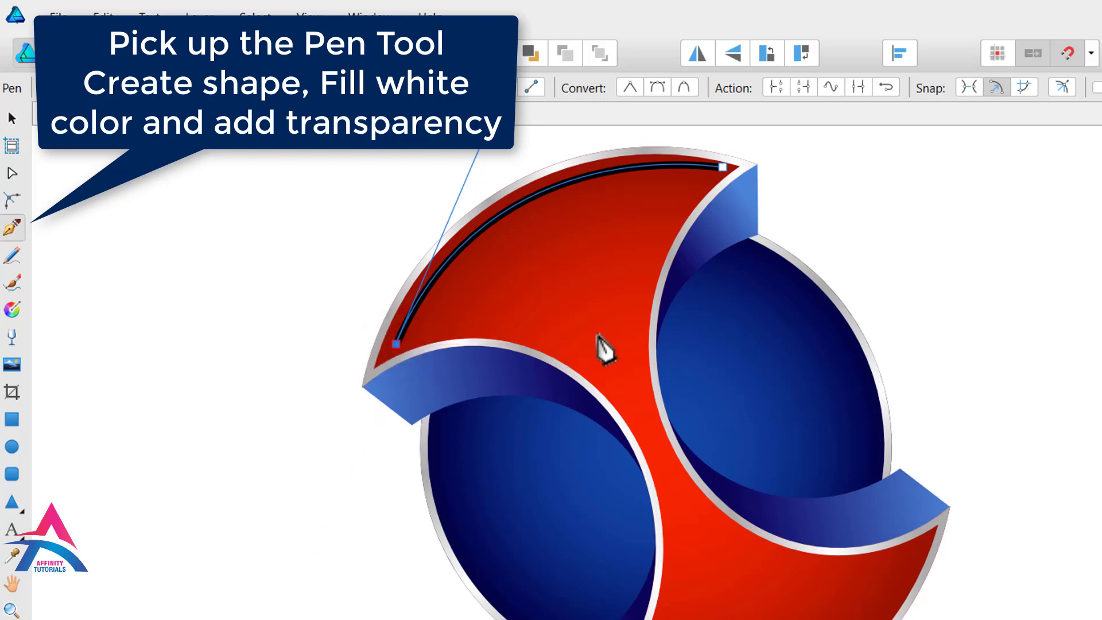
drag(598, 332, 692, 412)
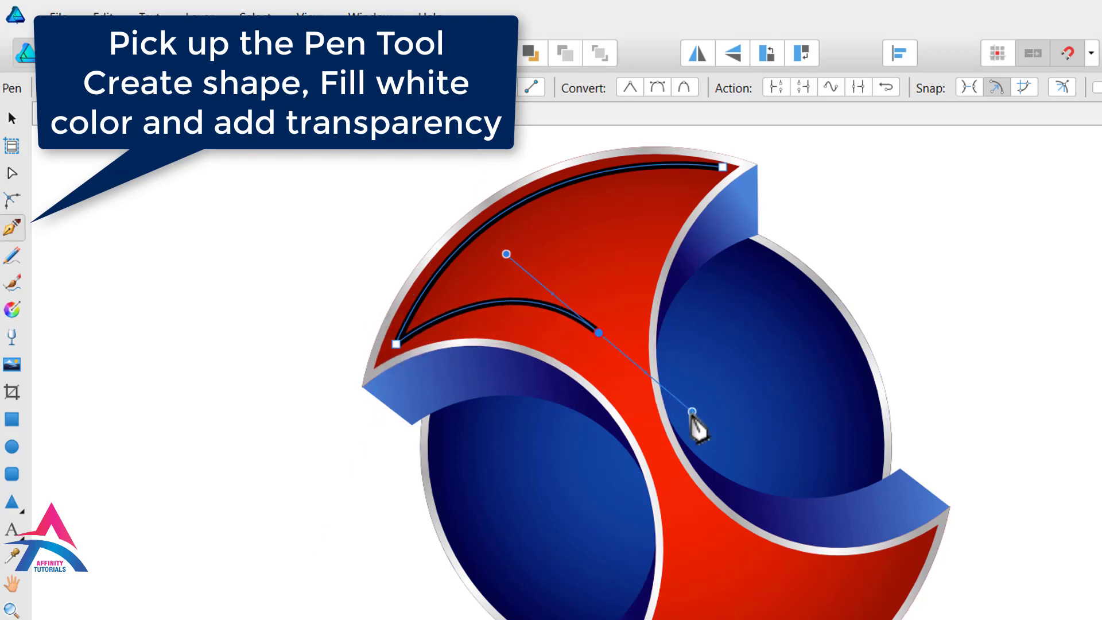
click(599, 333)
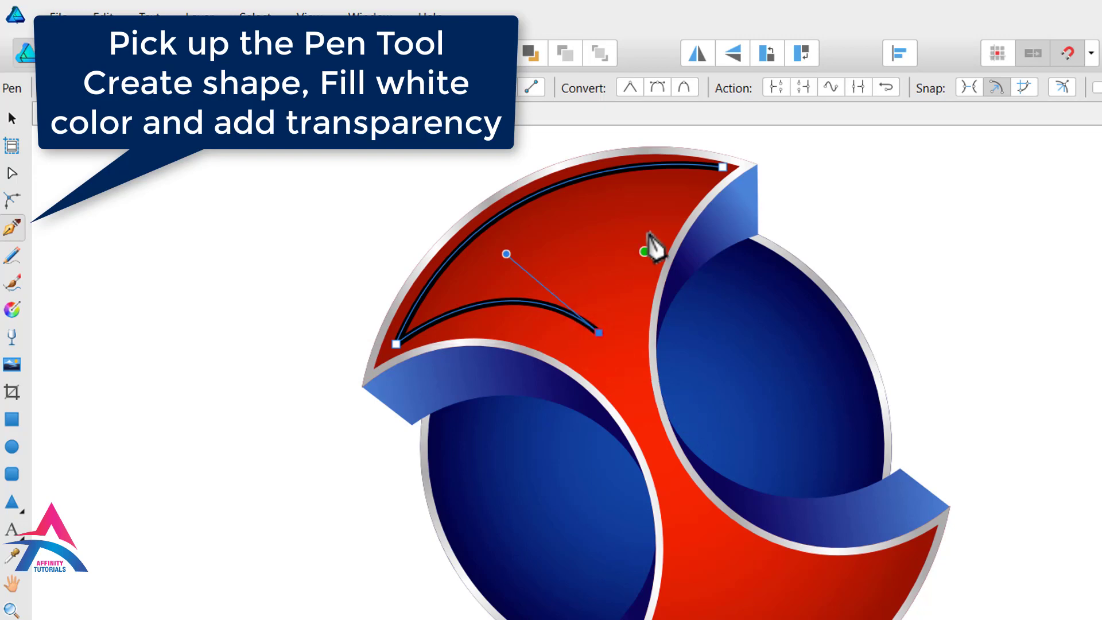
click(722, 167)
drag(667, 178, 848, 135)
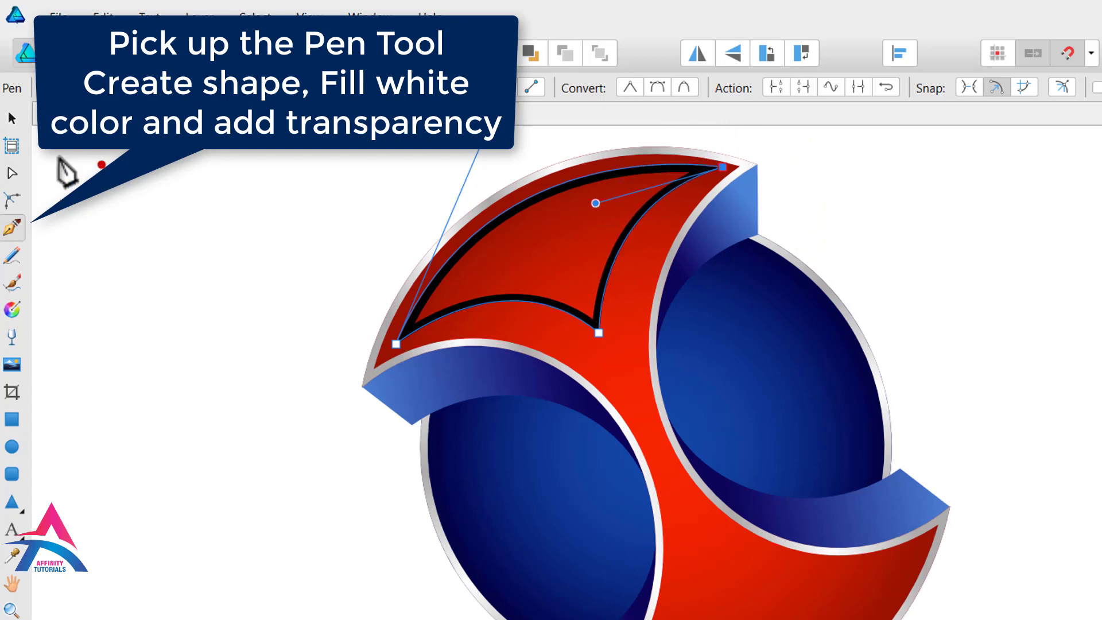
Step: Lower the shape's bottom corner into the red neck and bend its two inner edges parallel to the silver outline, about 2.45 × 1.78 in overall
click(12, 174)
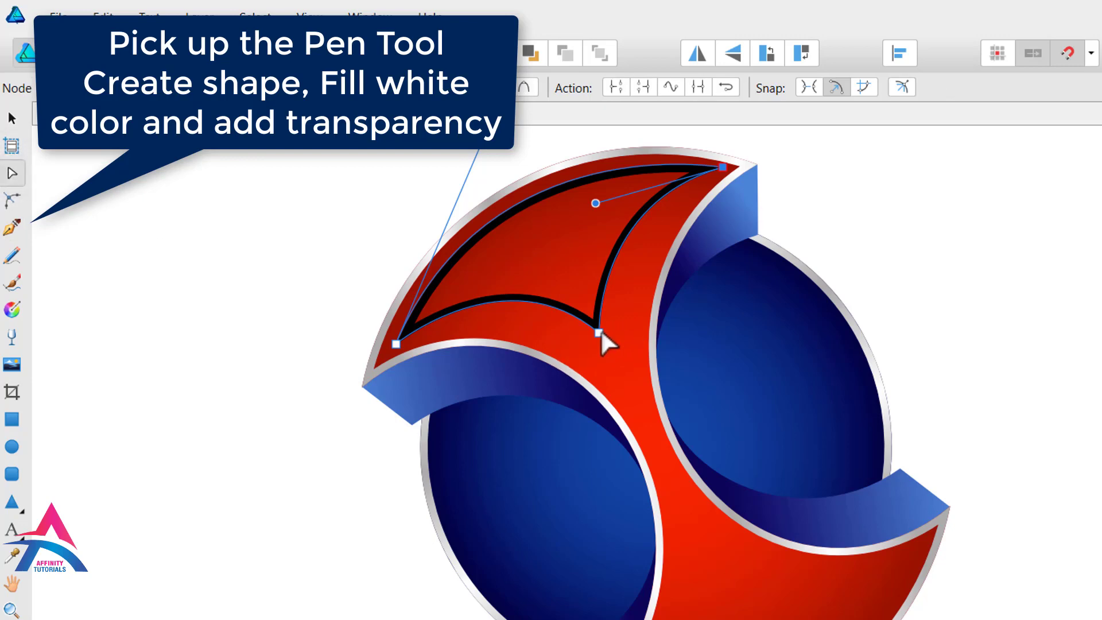
drag(601, 334, 637, 401)
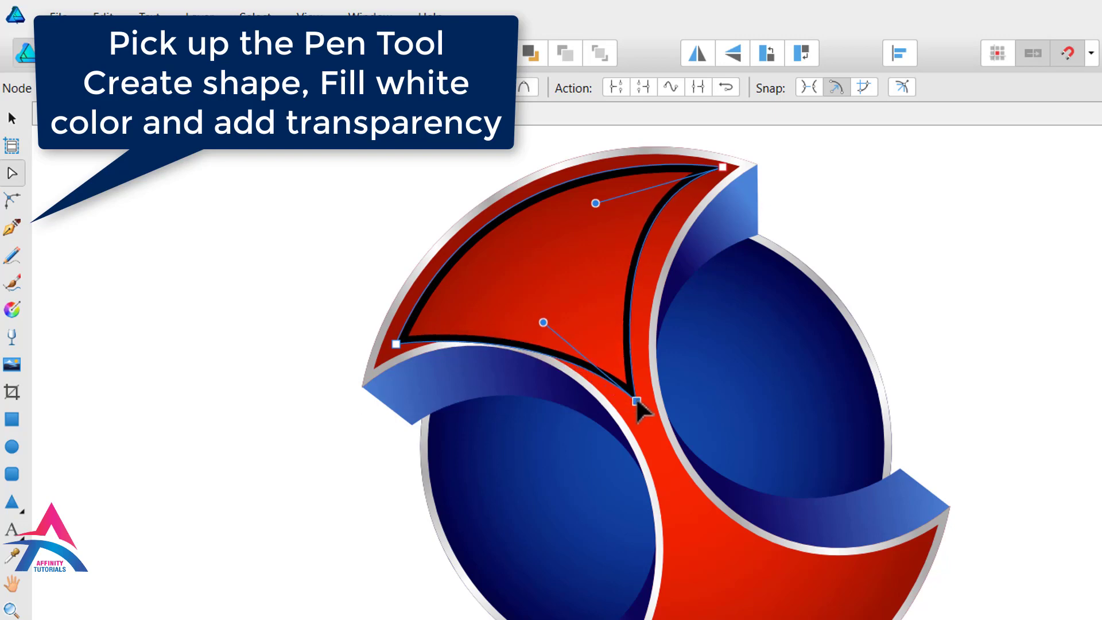
scroll(546, 561, down, 2)
scroll(580, 292, up, 4)
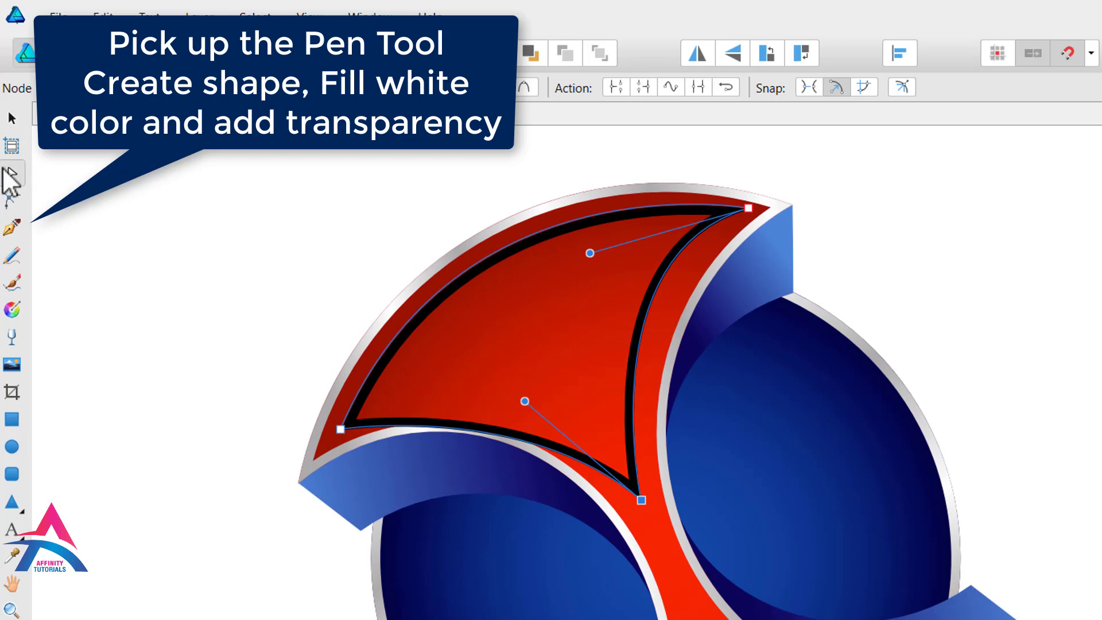
click(341, 428)
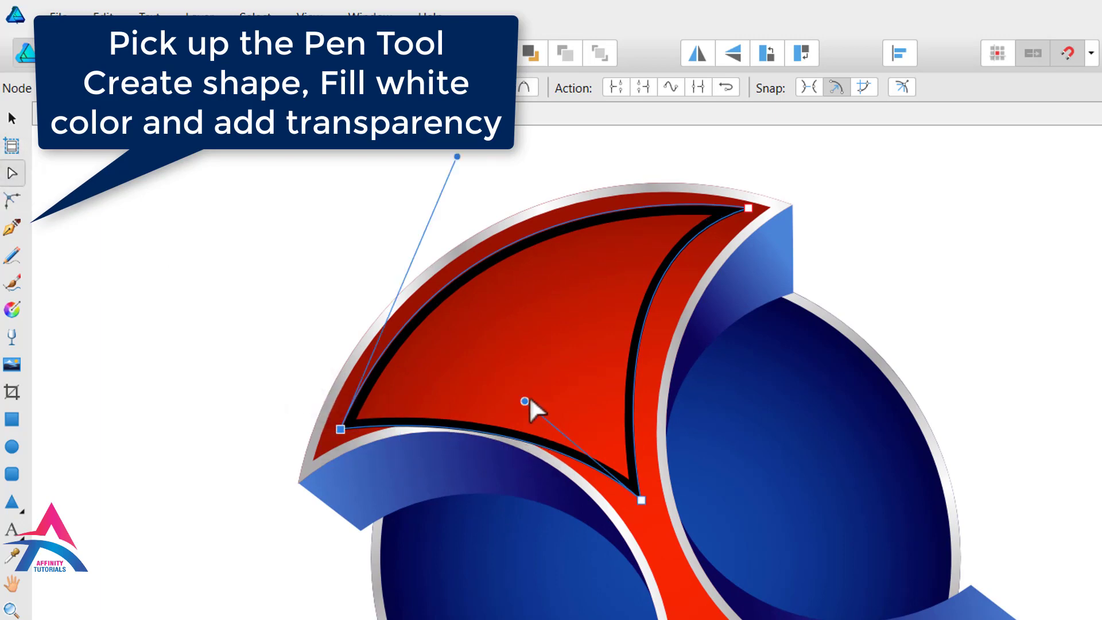
drag(524, 401, 525, 342)
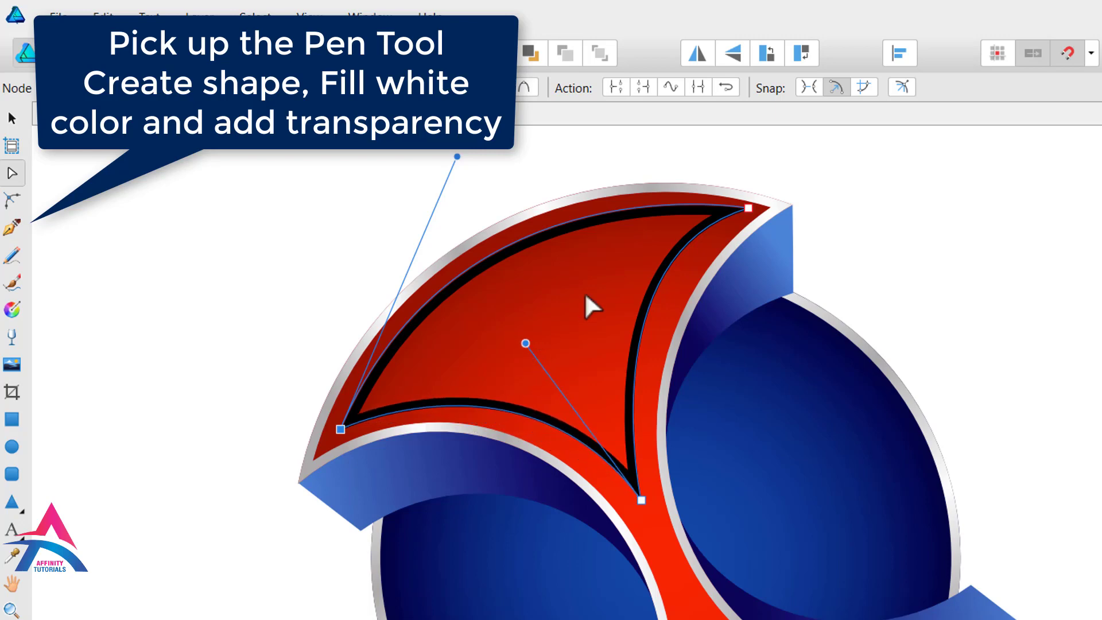
click(748, 208)
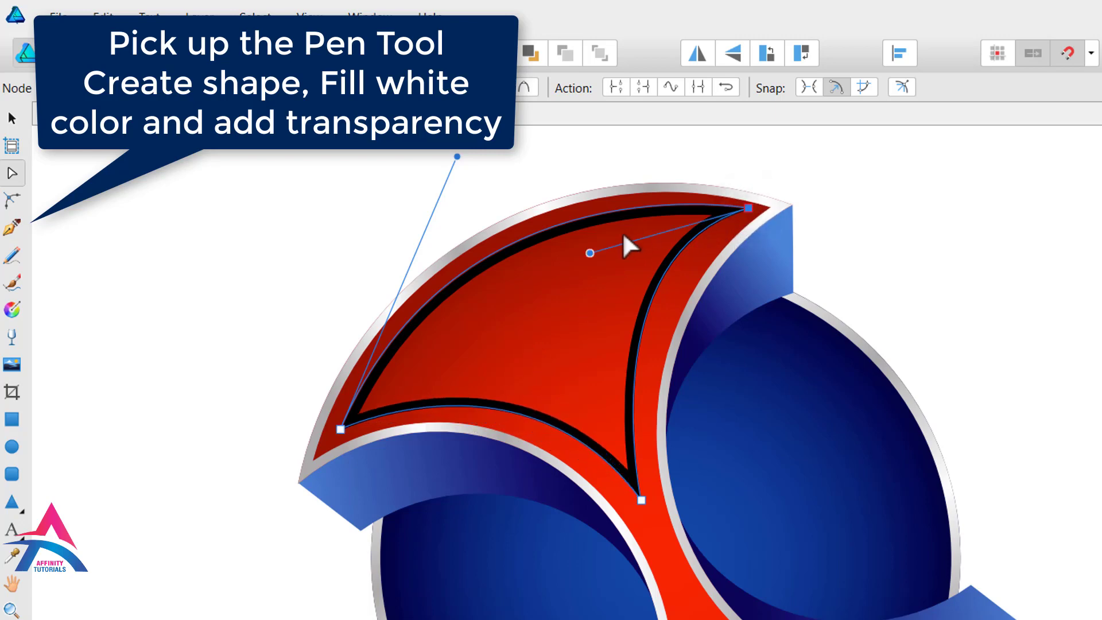
drag(590, 253, 588, 303)
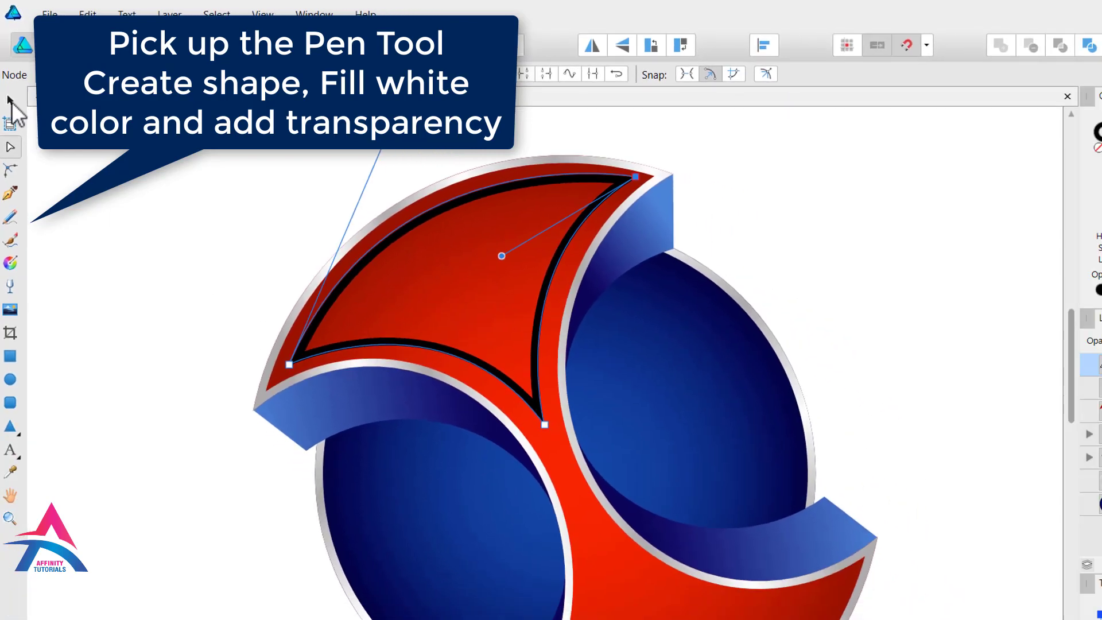
Step: Remove the black stroke from the three-cornered shape and fill it with white
click(12, 118)
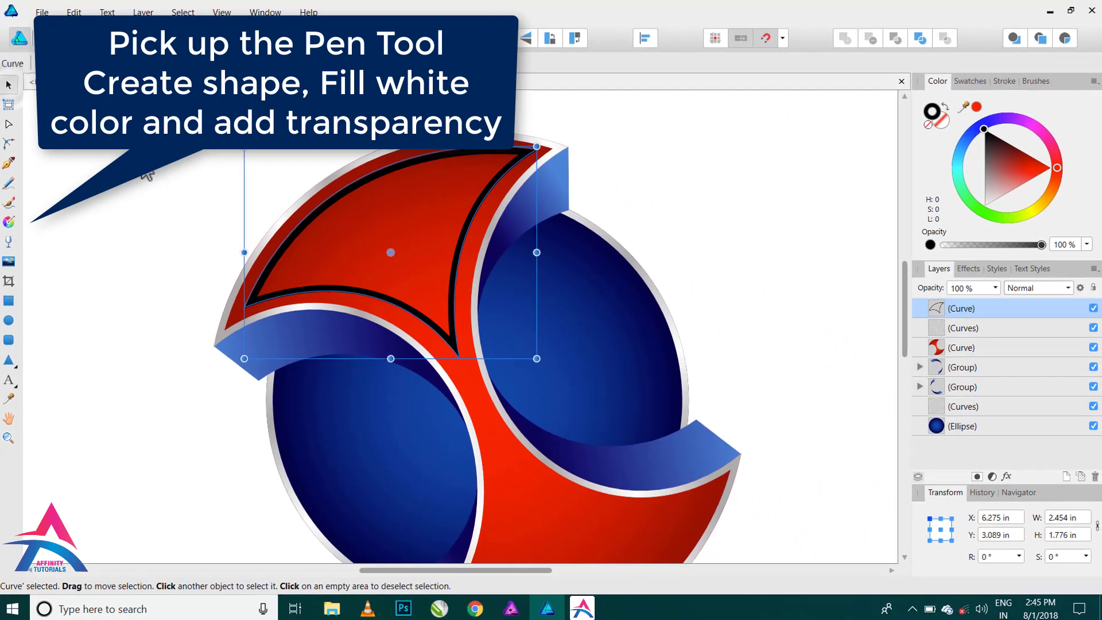
click(930, 125)
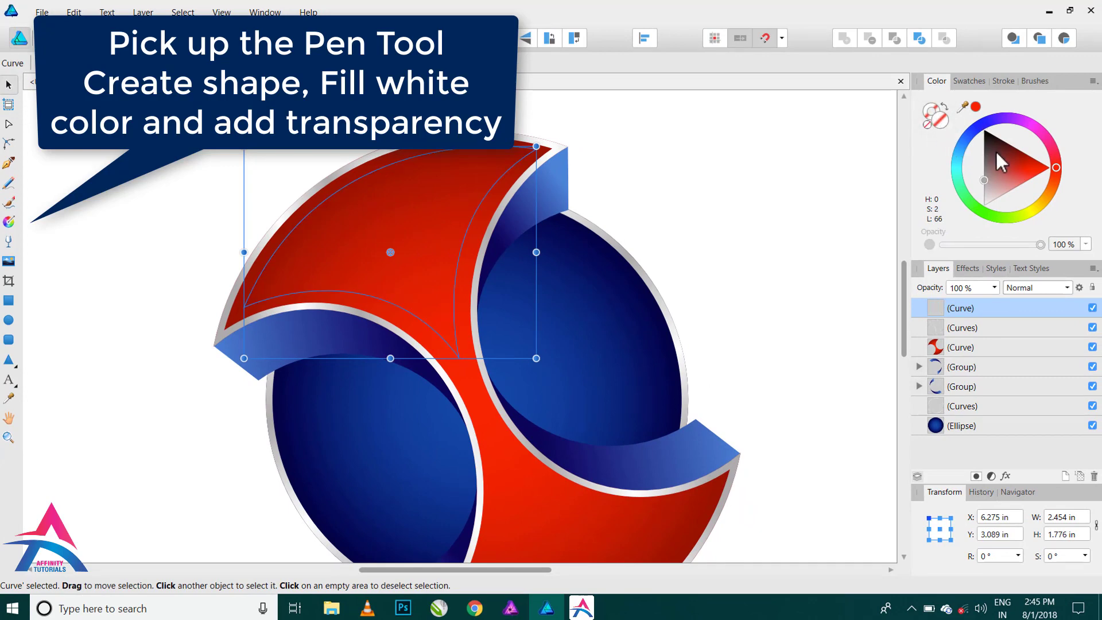
drag(995, 150, 970, 216)
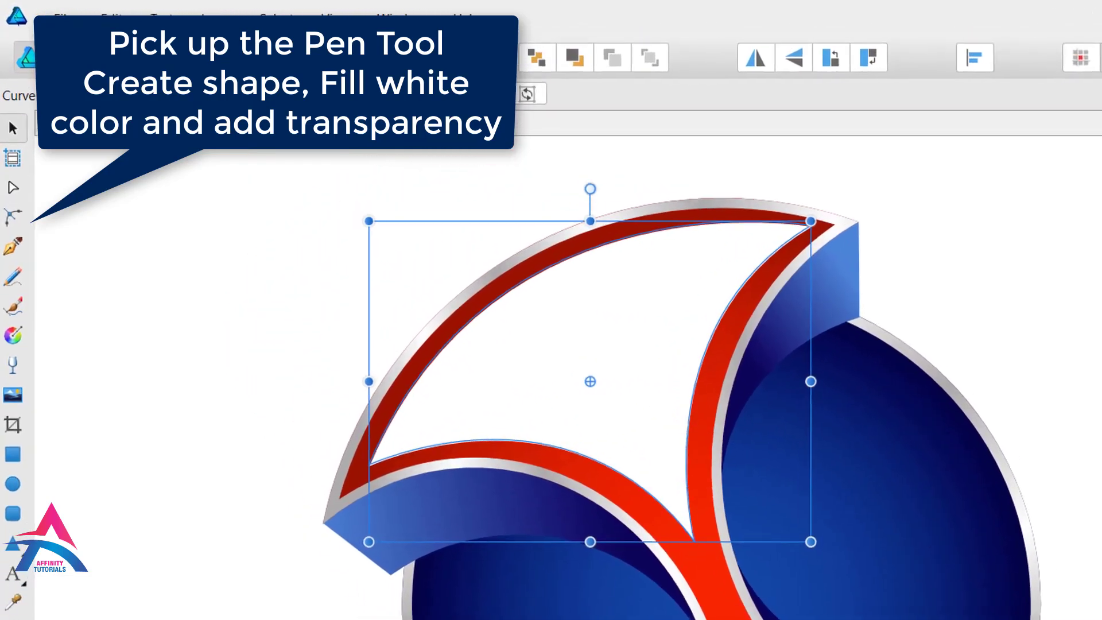
Step: Apply a linear transparency to the white three-cornered shape, running diagonally from well beyond its upper left to clear near the red neck, and deselect it
click(19, 370)
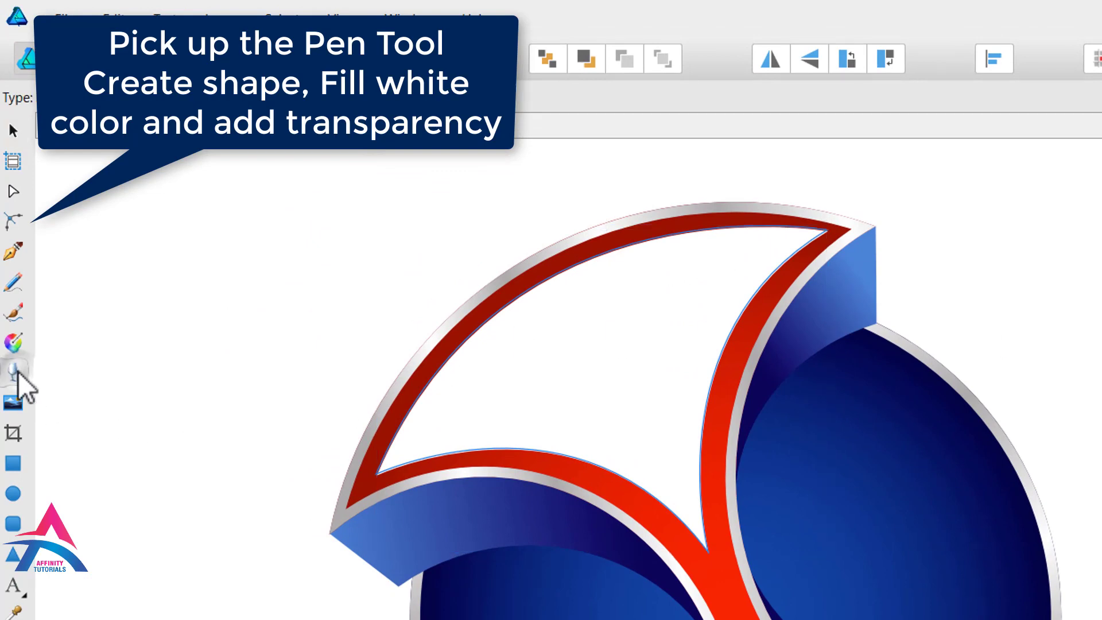
drag(452, 182, 672, 459)
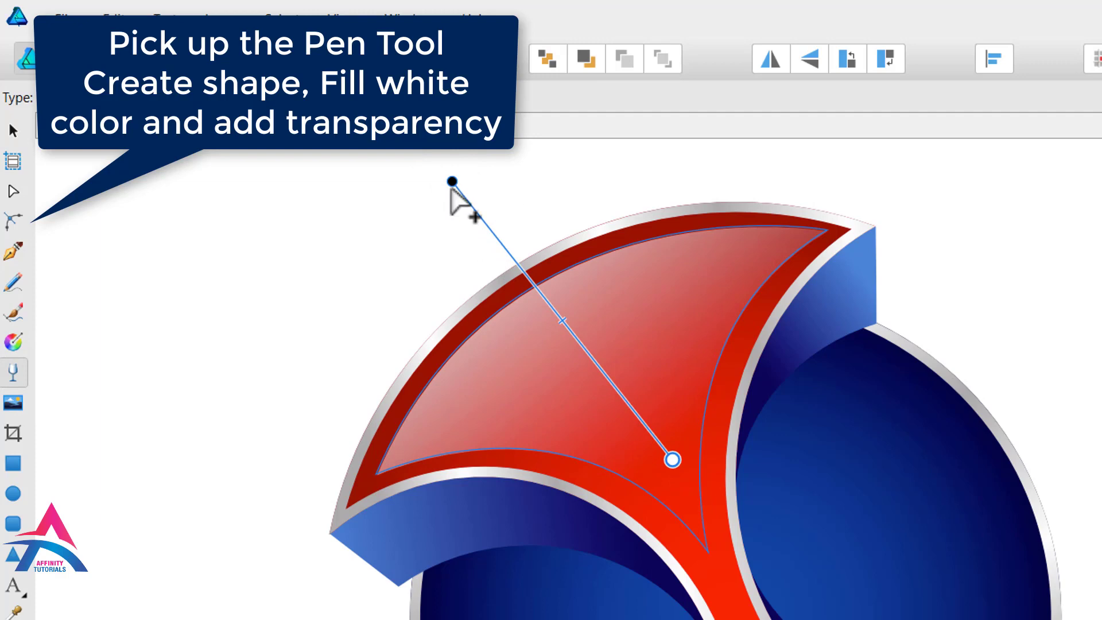
drag(451, 183, 422, 141)
drag(348, 47, 308, 10)
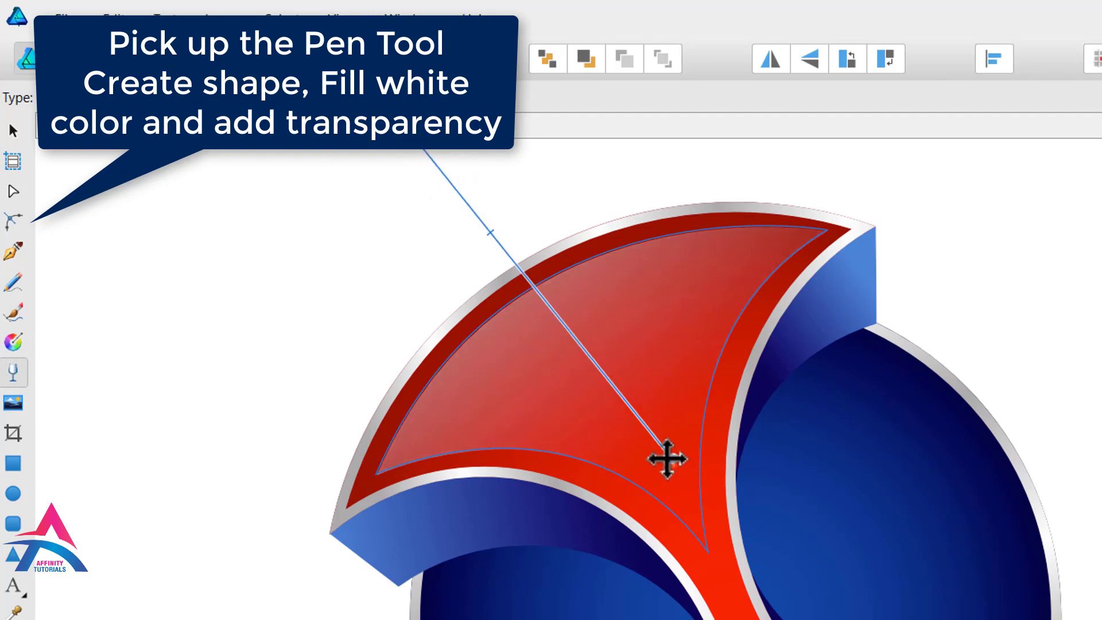
drag(667, 459, 642, 439)
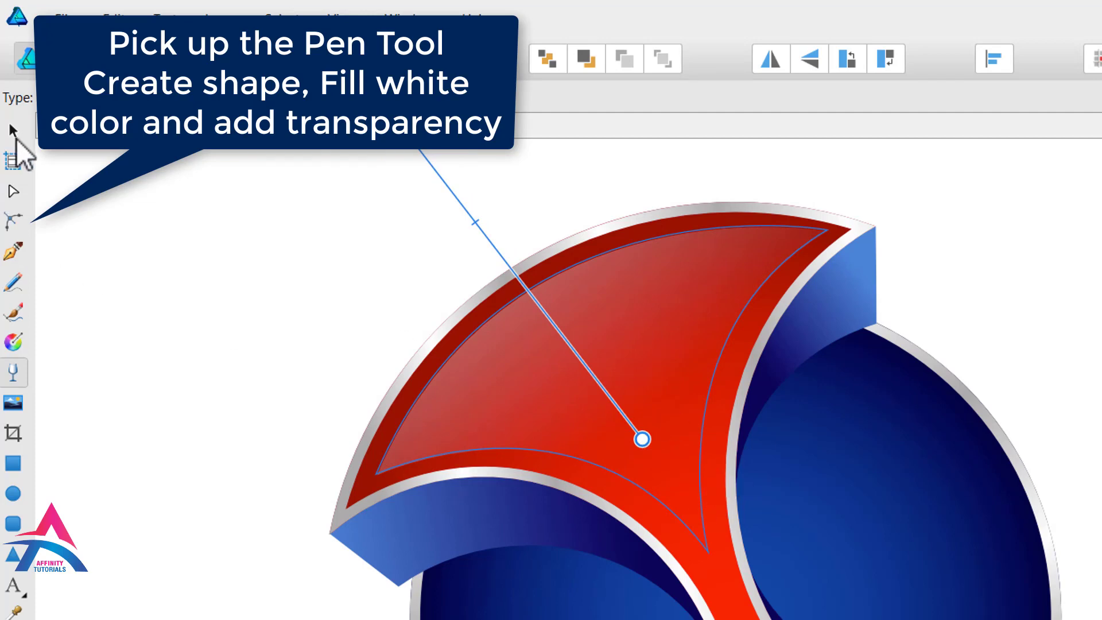
click(14, 134)
click(186, 265)
Step: Copy the transparent highlight on the upper red lobe and paste it in place
scroll(616, 422, down, 2)
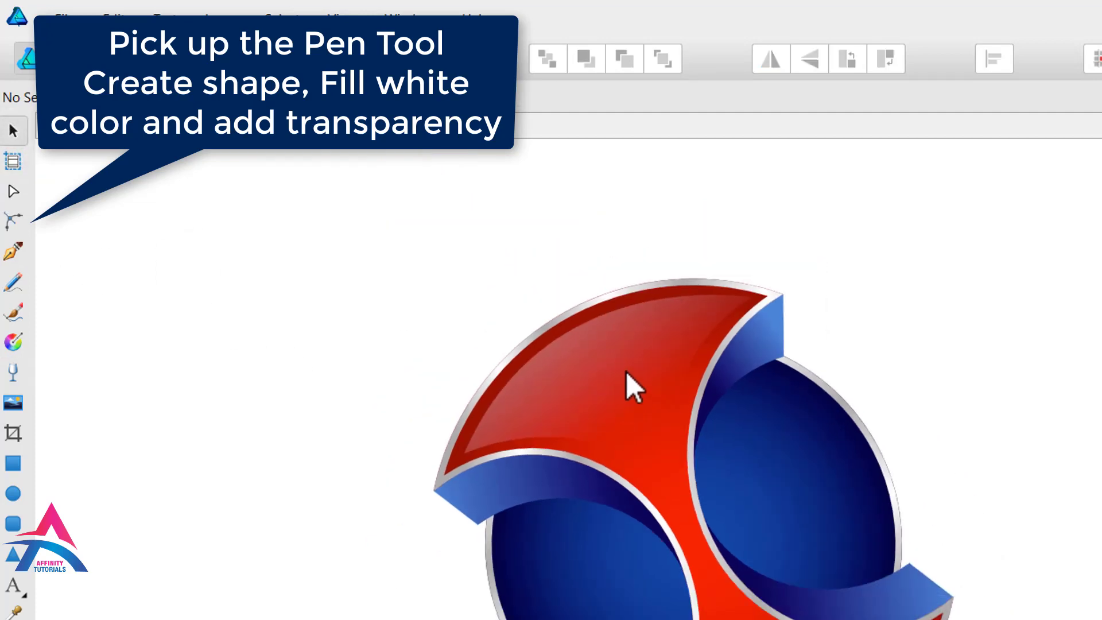
click(620, 370)
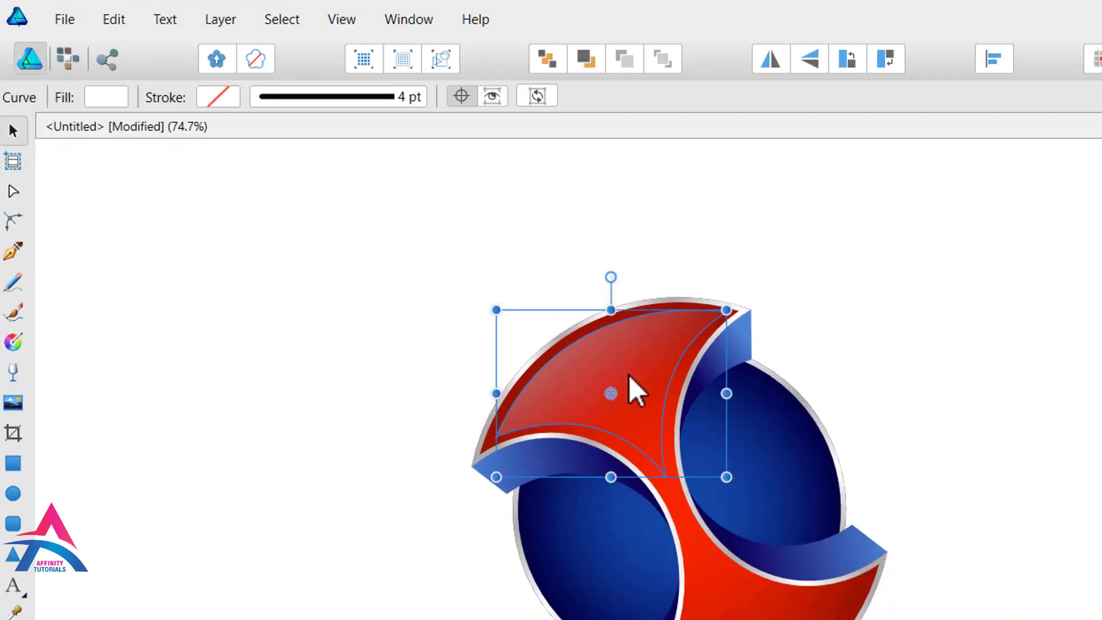
click(119, 20)
click(143, 114)
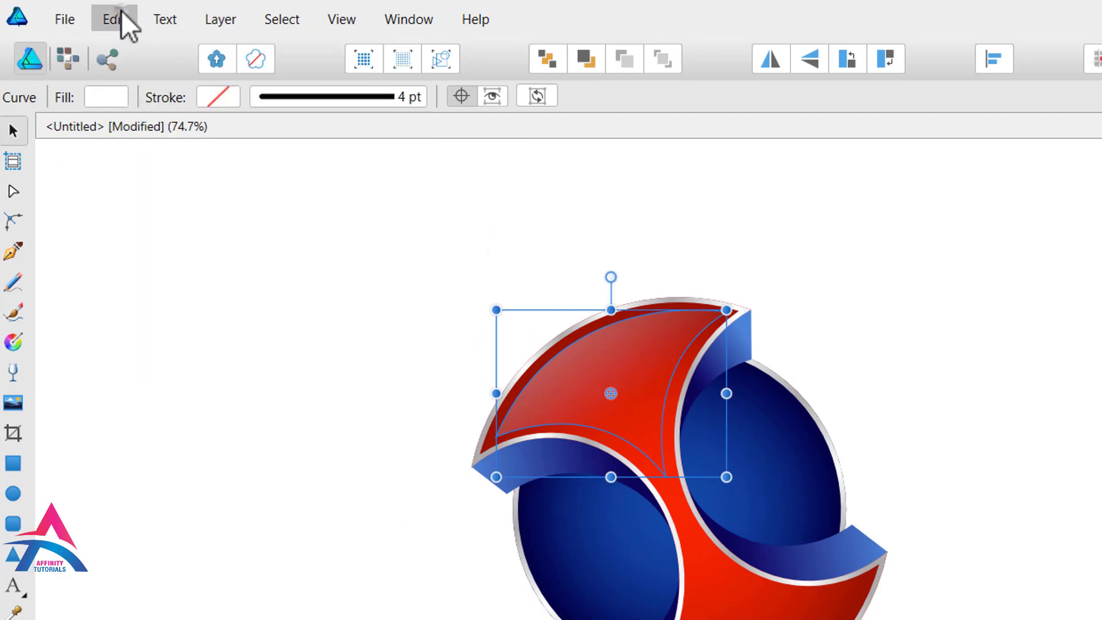
click(118, 19)
click(144, 137)
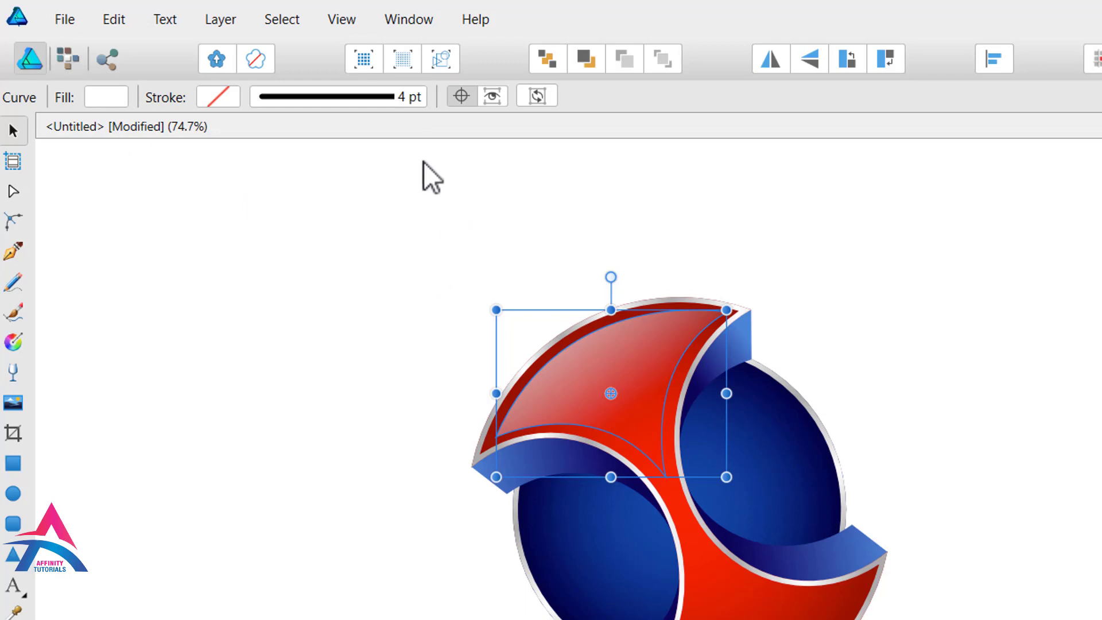
Step: Move the pasted highlight's rotation centre to the logo's centre, rotate it half a turn into the lower red lobe and deselect it
click(461, 96)
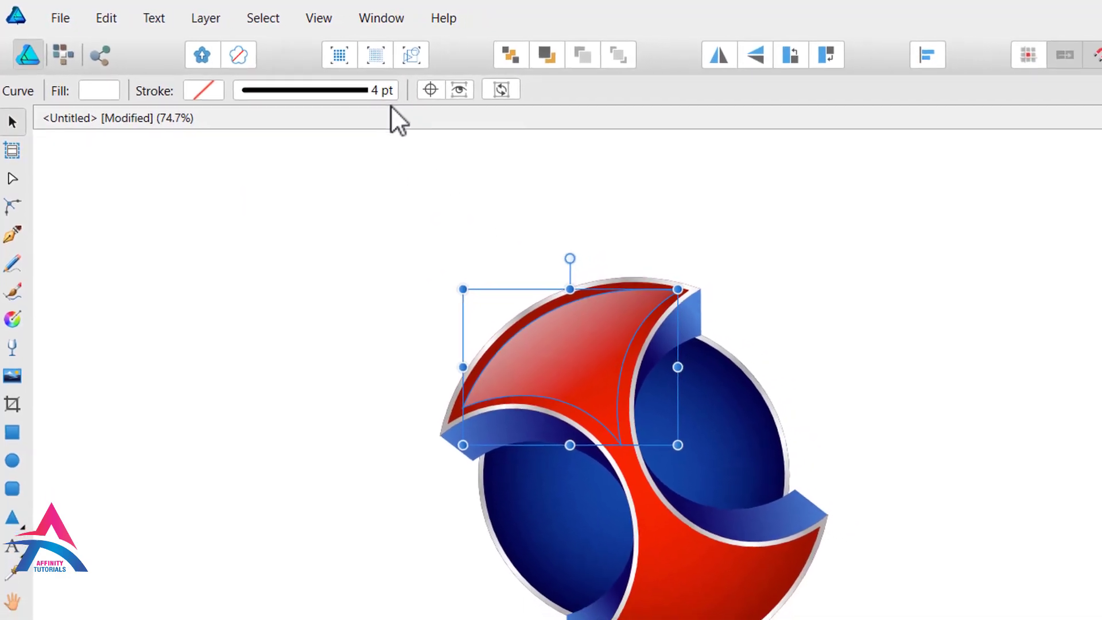
click(430, 89)
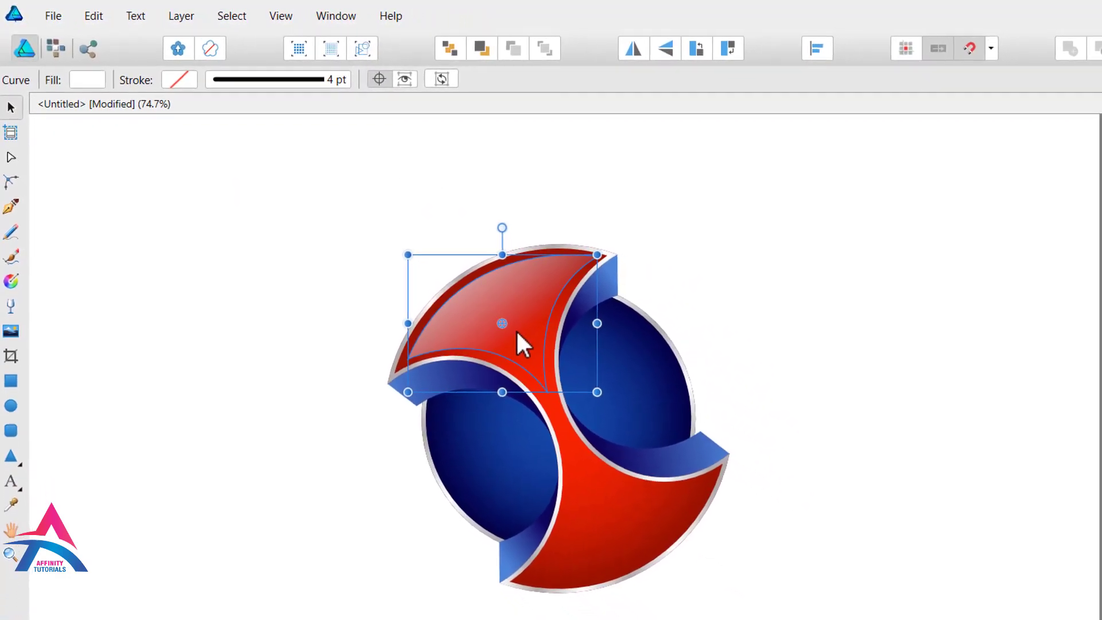
mouse_move(503, 326)
mouse_down()
mouse_move(561, 401)
mouse_move(561, 419)
mouse_up()
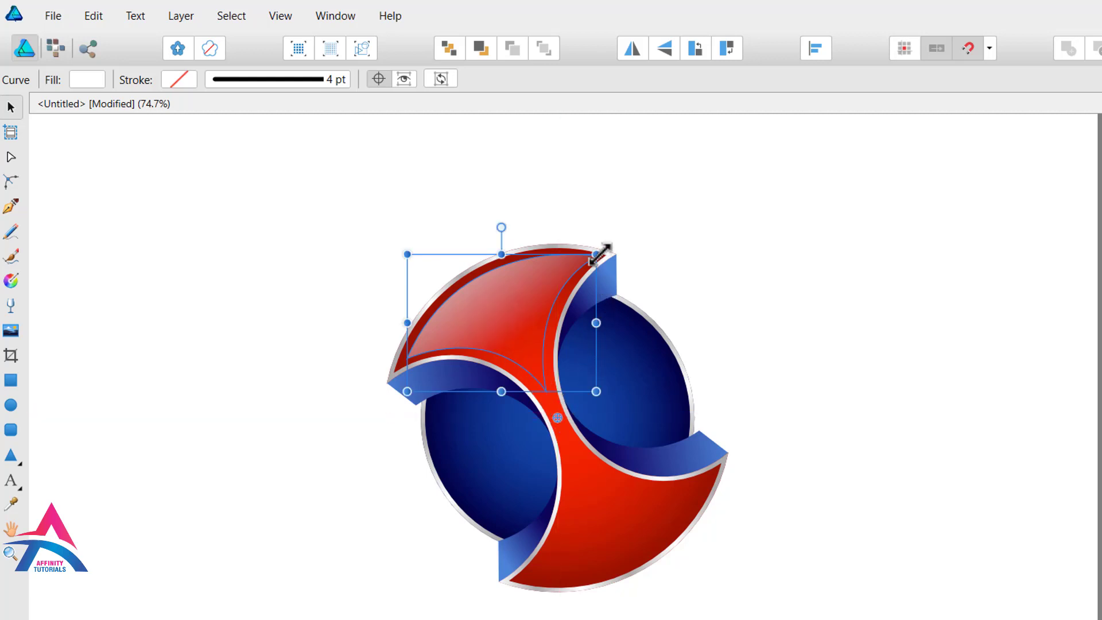
drag(603, 246, 517, 600)
click(723, 330)
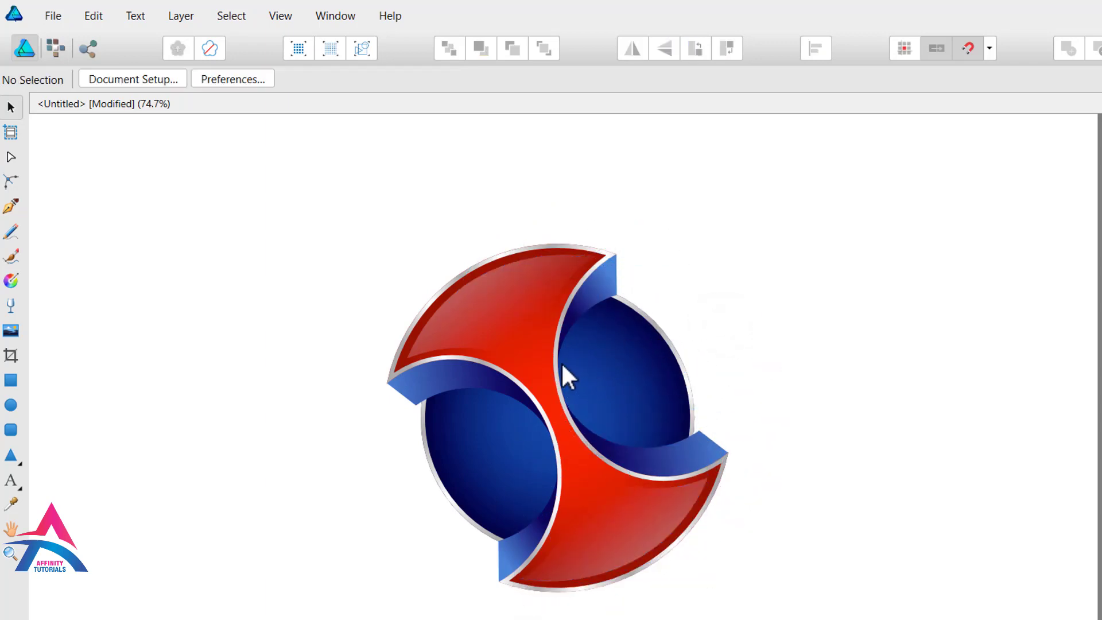
Step: Draw a white ellipse over the lower-left blue area, rotate it about 45° clockwise and narrow it from its lower-left side
scroll(560, 364, up, 1)
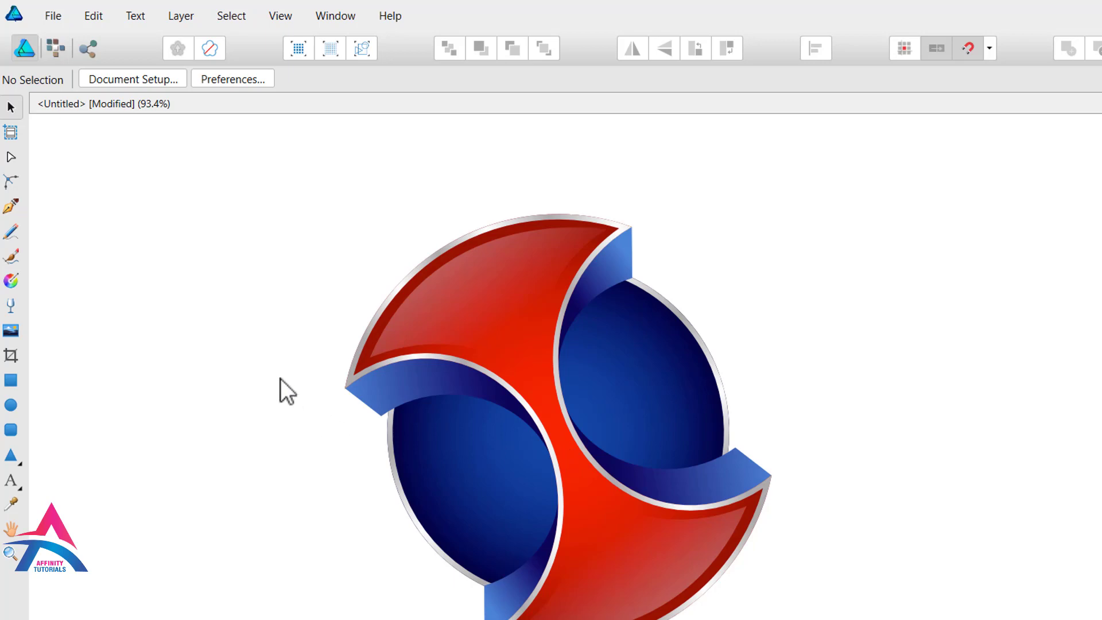
scroll(495, 426, up, 2)
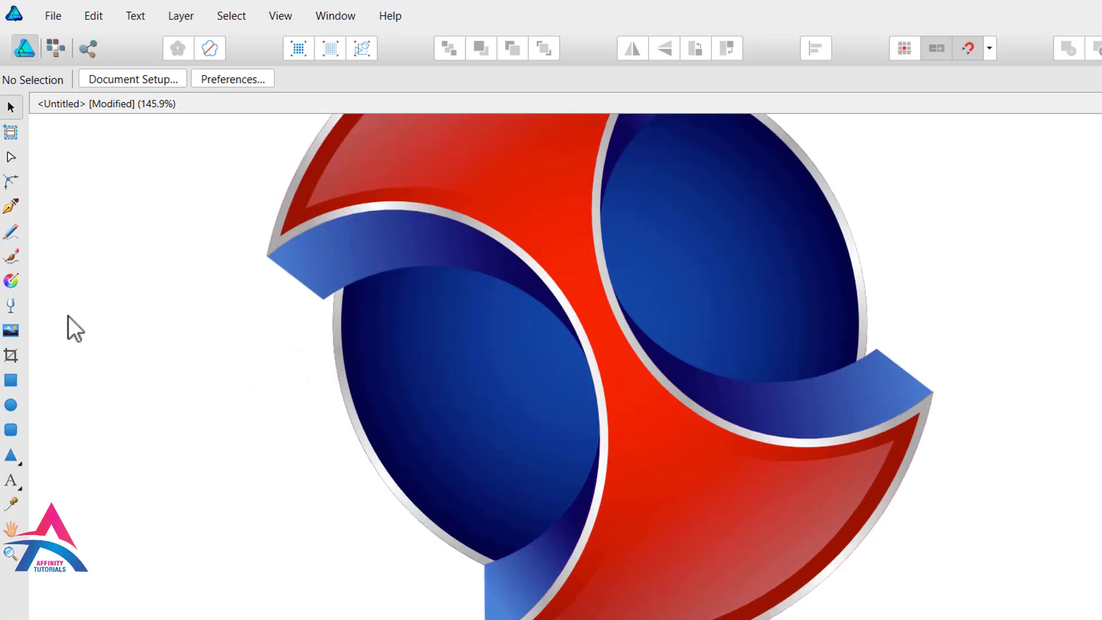
click(12, 402)
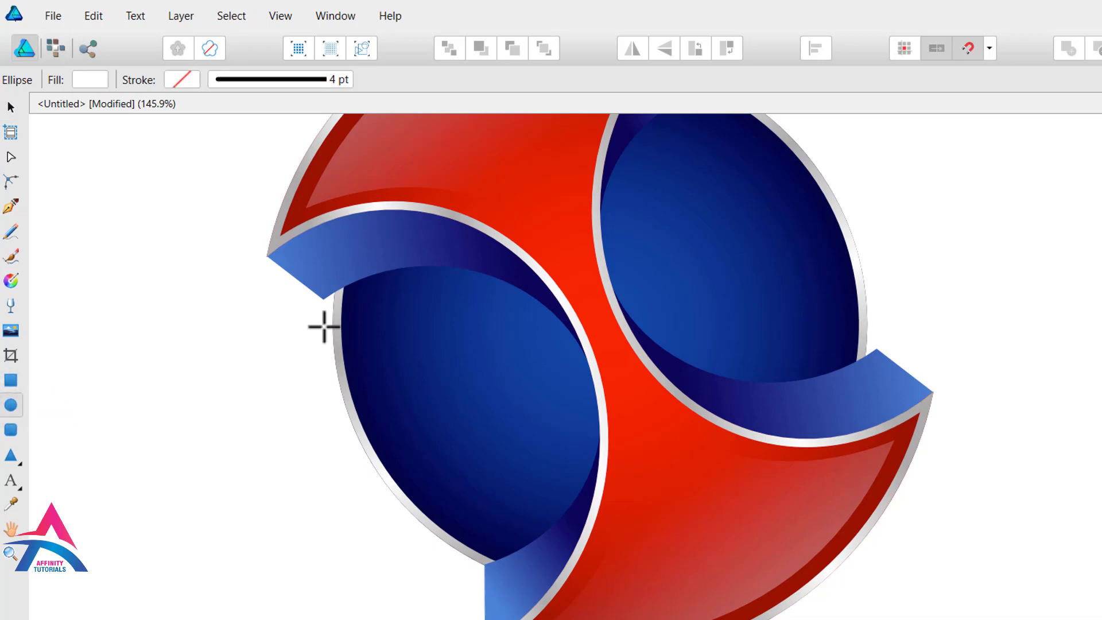
drag(334, 299, 419, 406)
drag(498, 489, 552, 509)
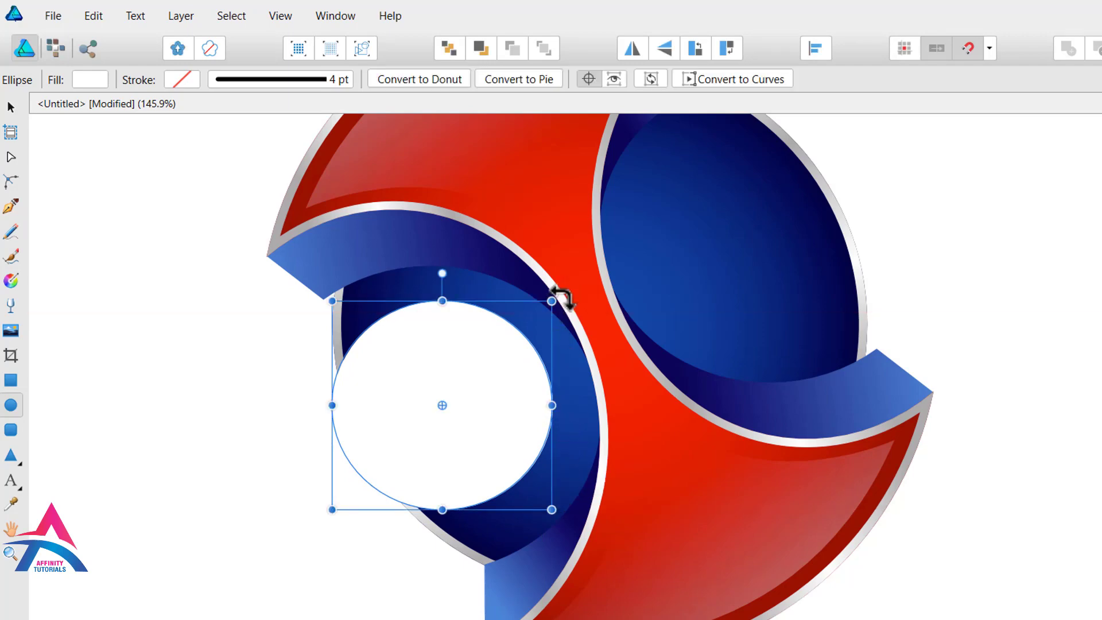
drag(562, 297, 607, 413)
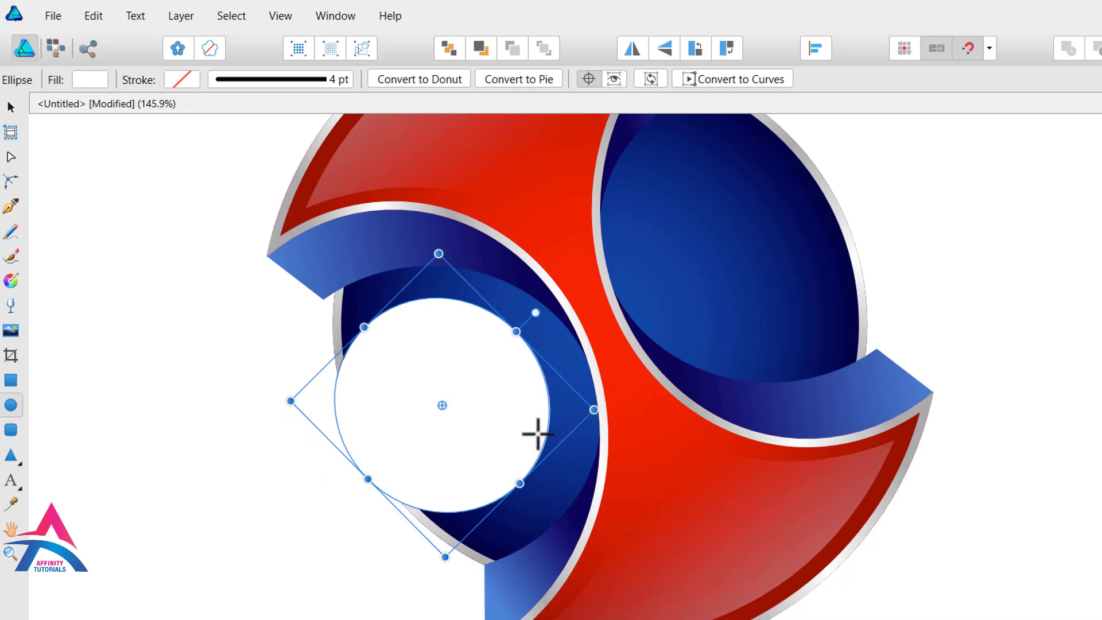
drag(367, 479, 393, 455)
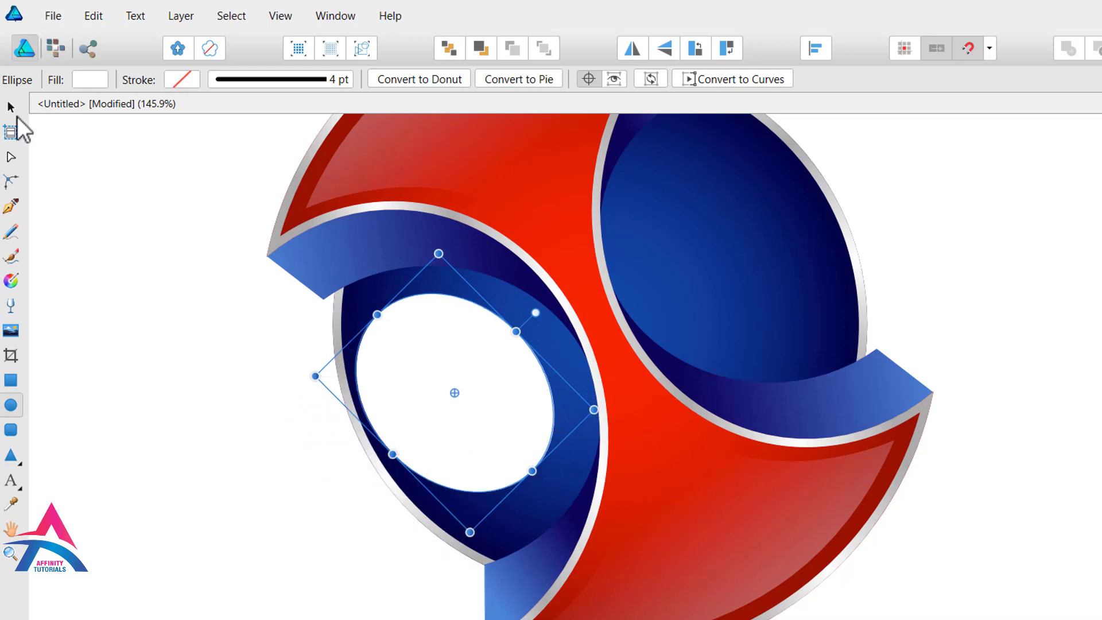
Step: Move and resize the tilted white ellipse to fit inside the lower-left blue area, close to its curved edges
click(11, 108)
drag(454, 353, 483, 351)
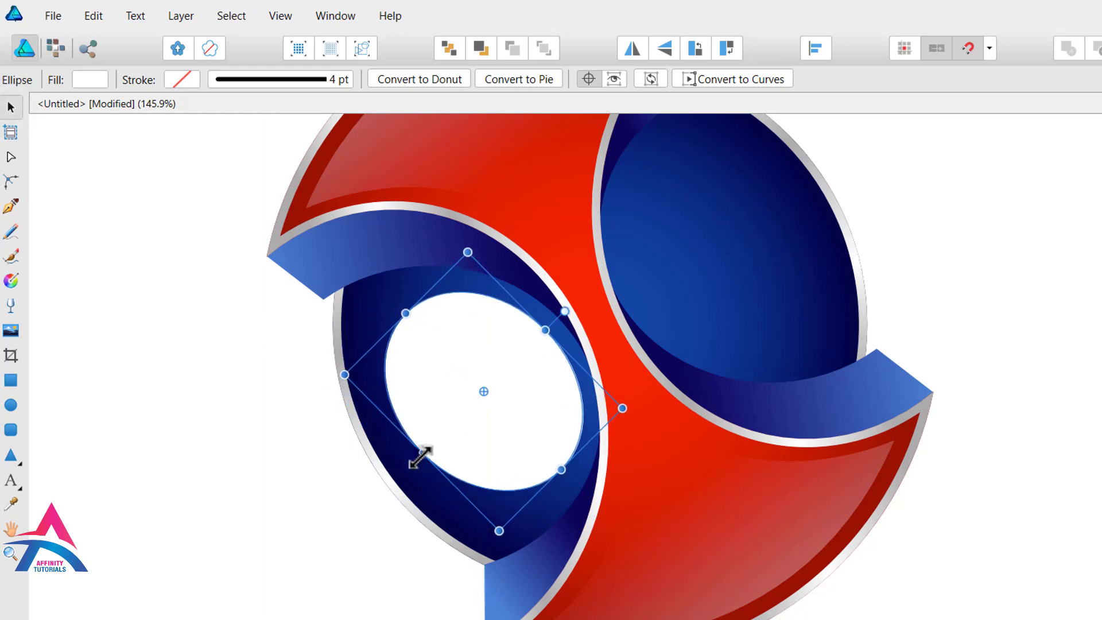
drag(423, 454, 405, 468)
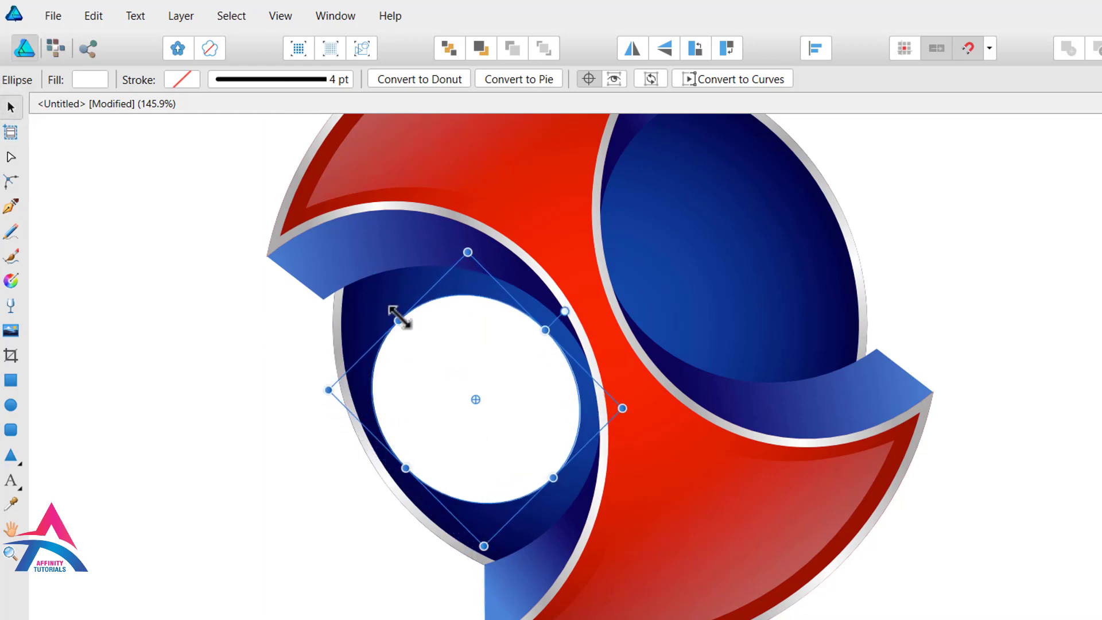
mouse_move(399, 318)
mouse_down()
mouse_move(374, 296)
mouse_move(384, 306)
mouse_up()
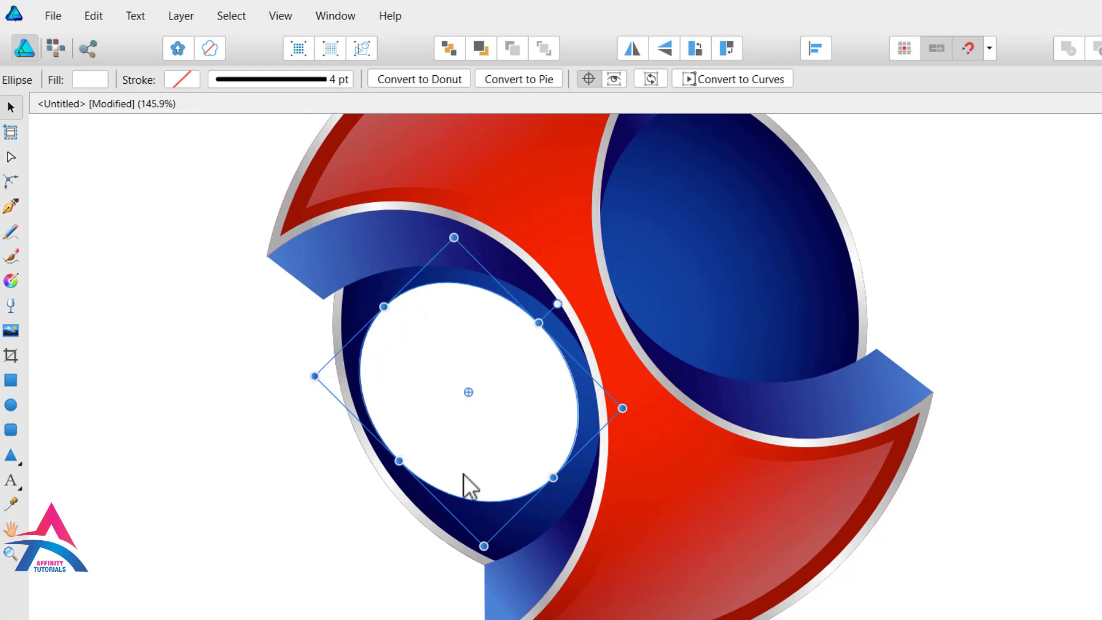
drag(552, 478, 560, 483)
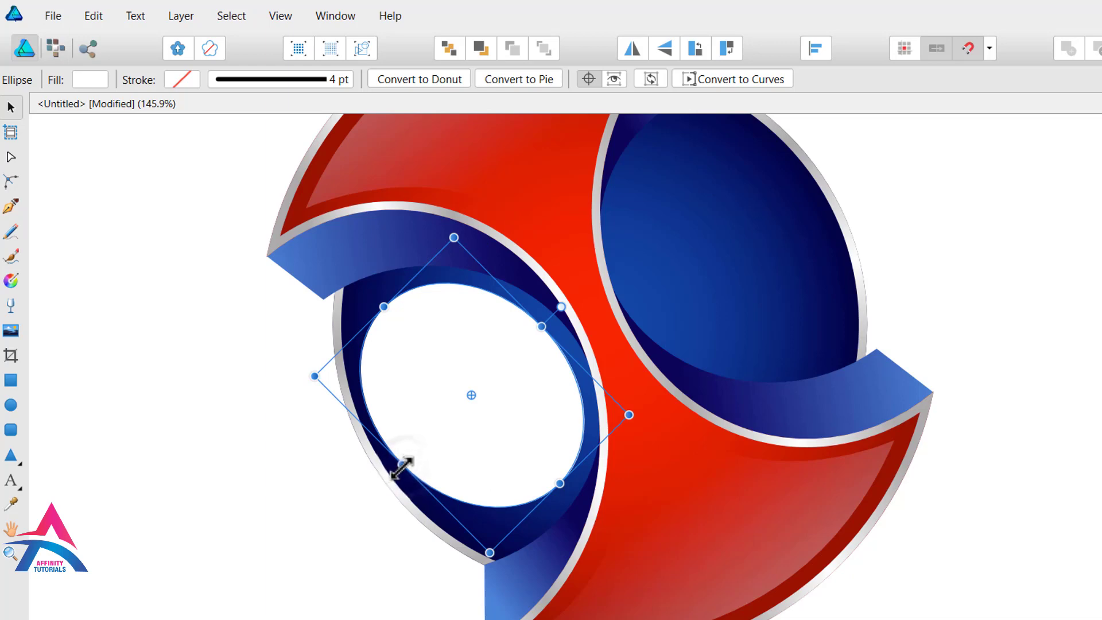
drag(403, 463, 397, 468)
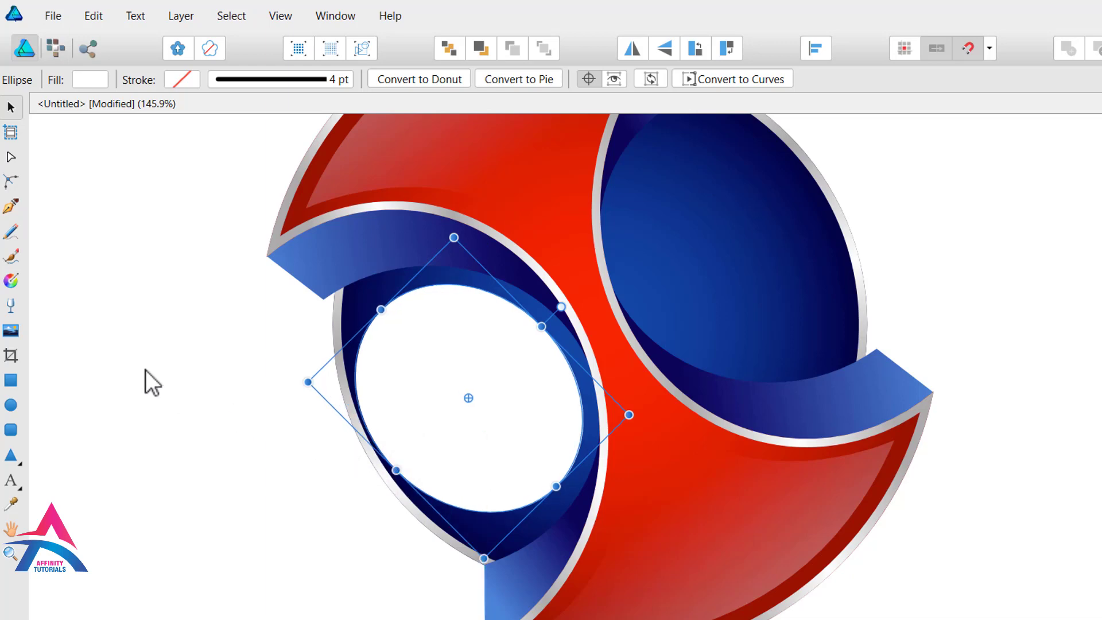
Step: Apply a linear transparency to the white ellipse, fading from far beyond its upper right to clear near its lower left, and deselect it
click(13, 306)
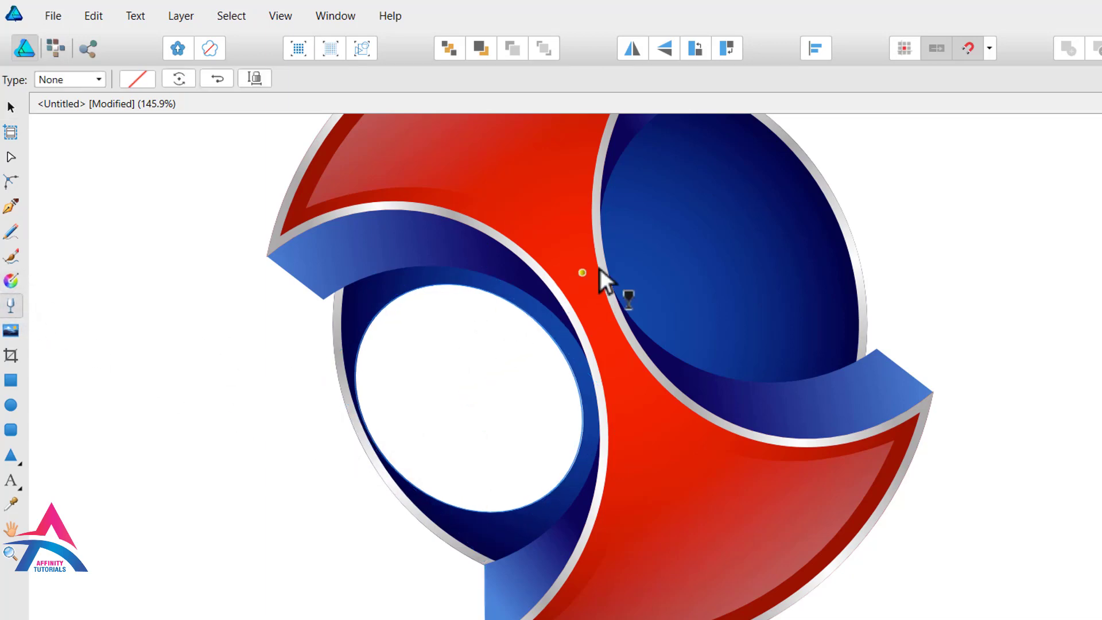
drag(610, 272, 436, 440)
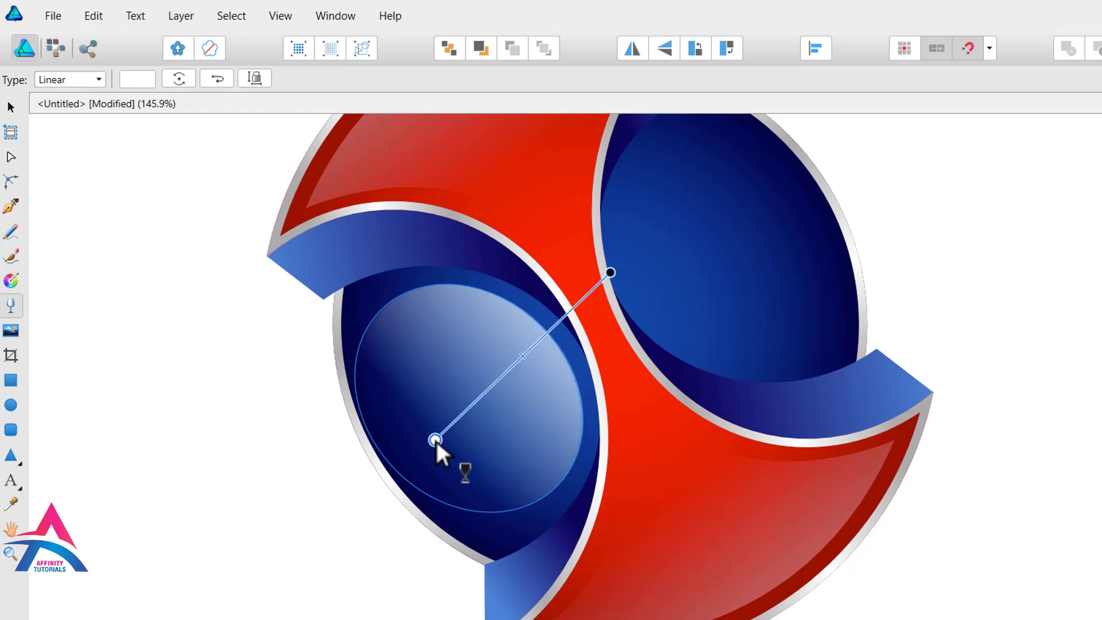
drag(610, 273, 729, 179)
drag(587, 311, 600, 292)
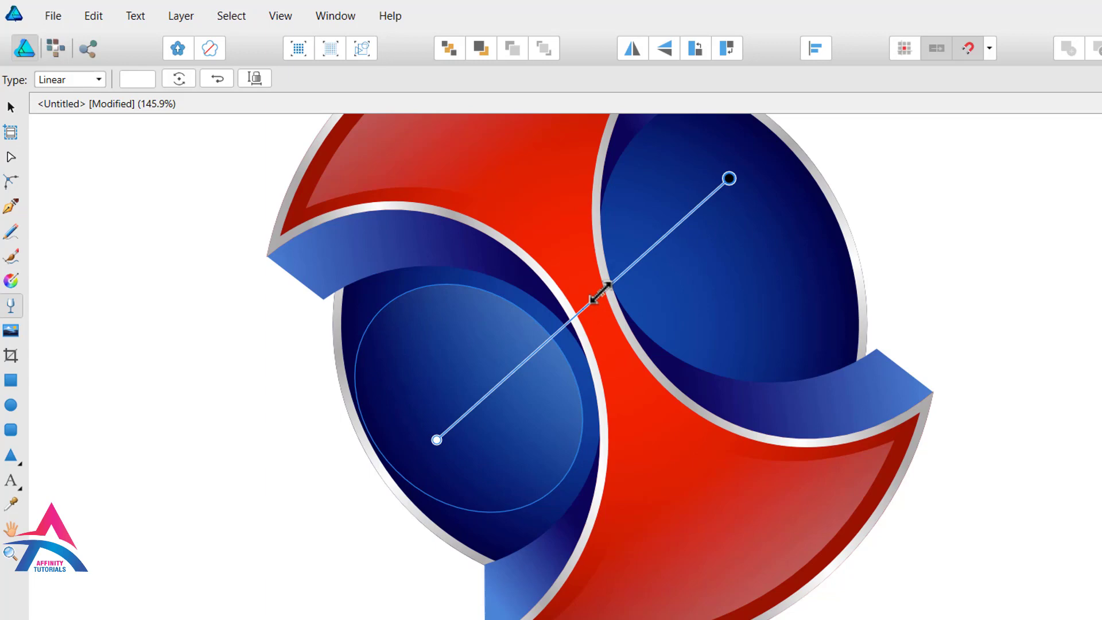
click(11, 108)
click(212, 332)
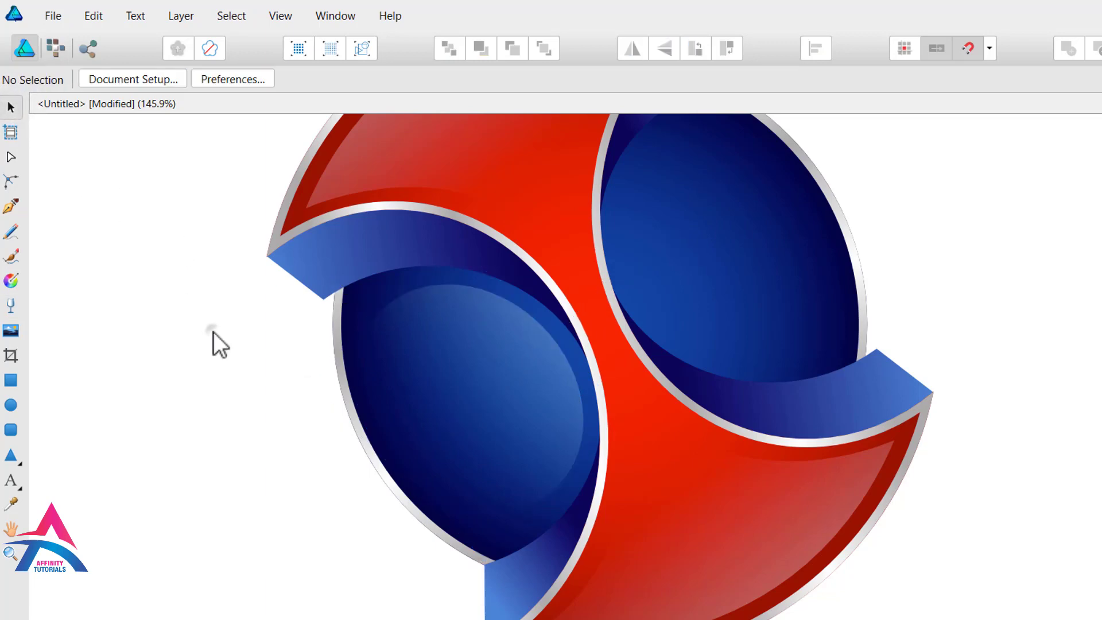
Step: Copy the transparent ellipse in the lower-left blue area and paste it in place
click(495, 338)
click(98, 23)
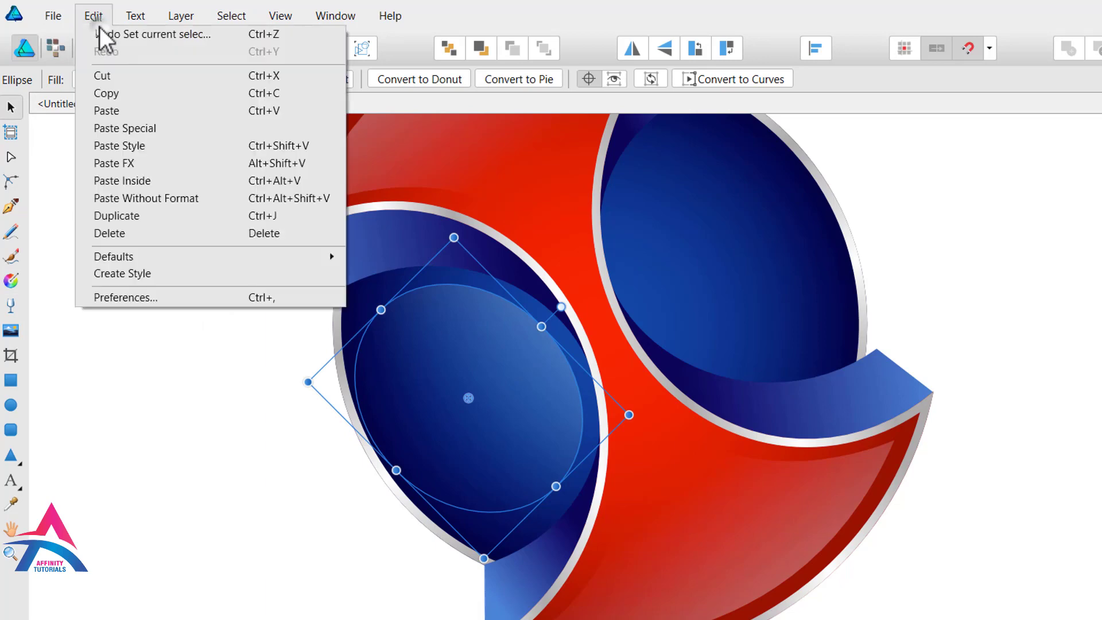
click(104, 93)
click(98, 23)
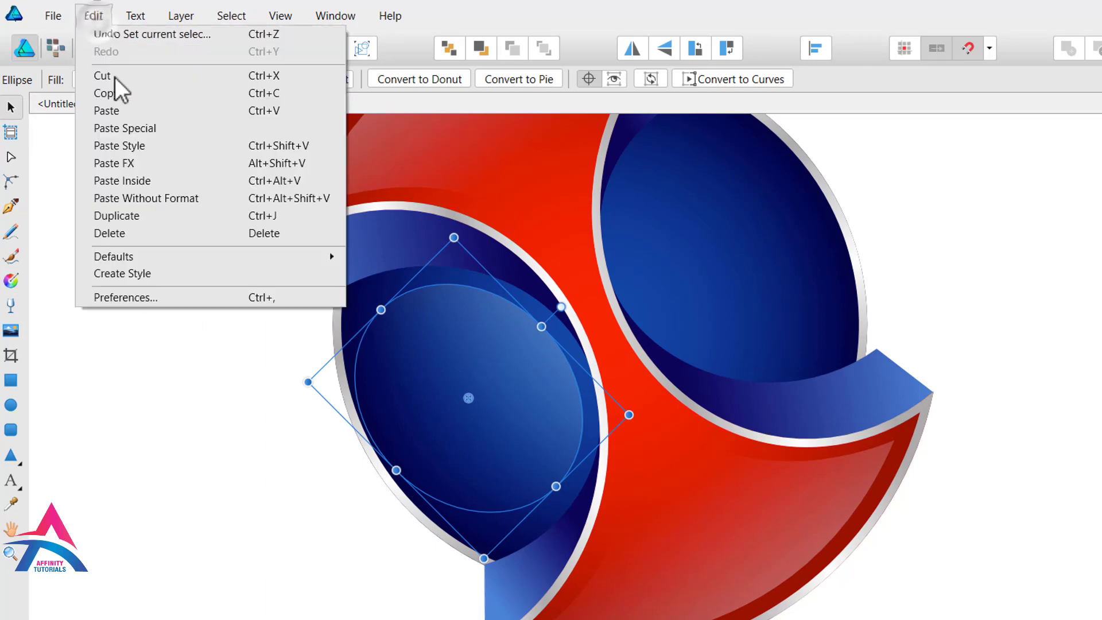
click(109, 110)
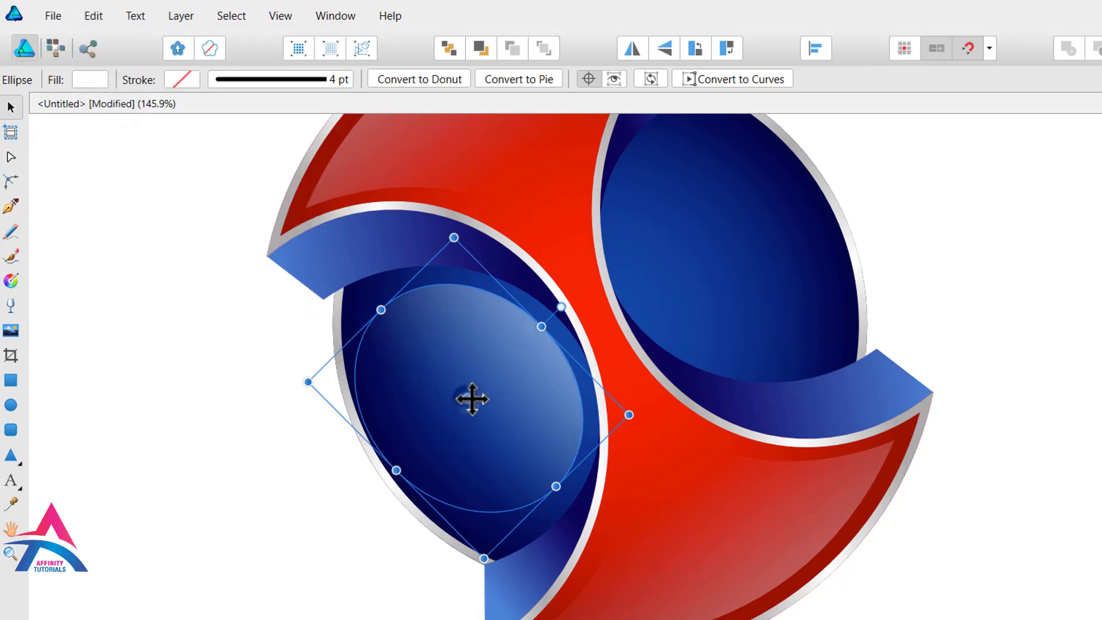
Step: Move the pasted ellipse's rotation centre to the middle of the red neck and rotate it slightly past half a turn into the upper-right blue area
mouse_move(472, 399)
mouse_down()
mouse_move(539, 367)
mouse_move(600, 312)
mouse_up()
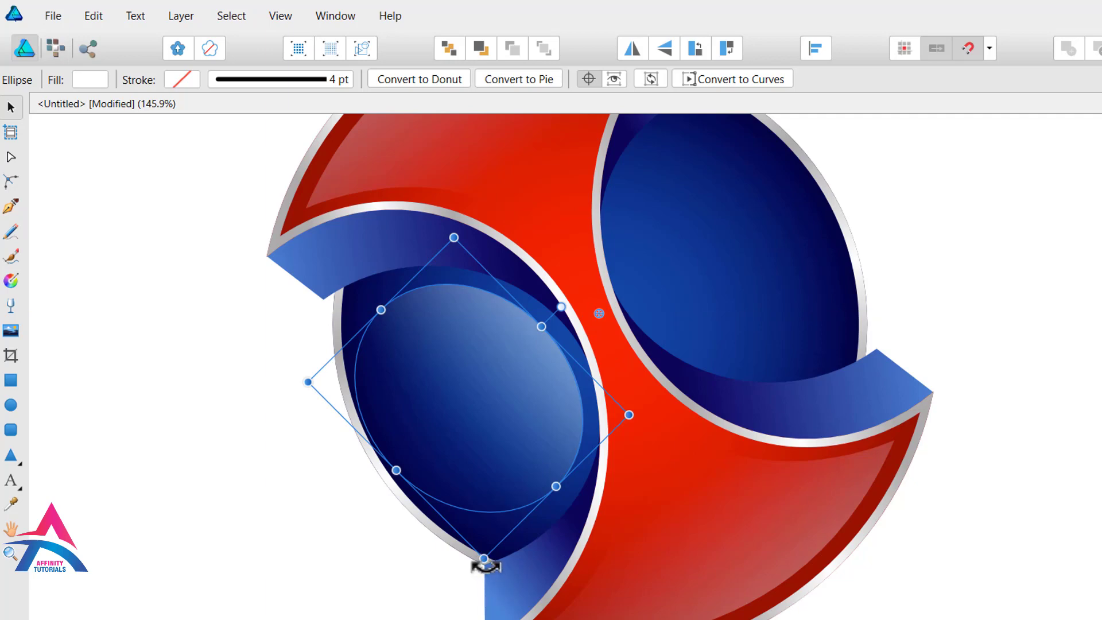
drag(485, 567, 642, 196)
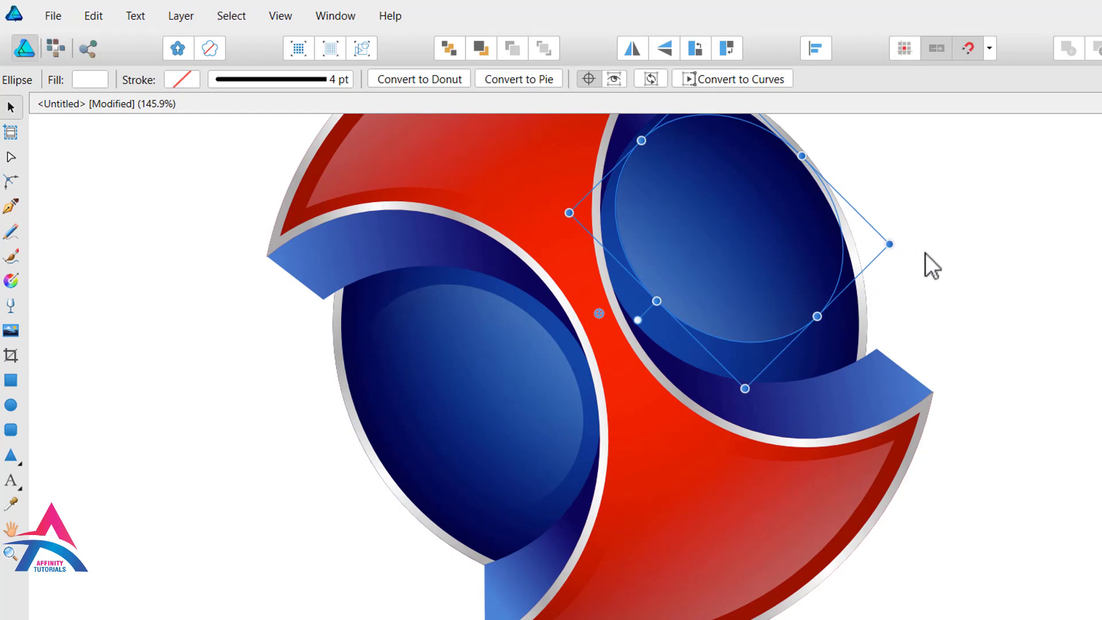
drag(897, 242, 904, 280)
click(964, 272)
Step: Nudge the ellipse in the upper-right blue area down two small increments and deselect it
click(729, 260)
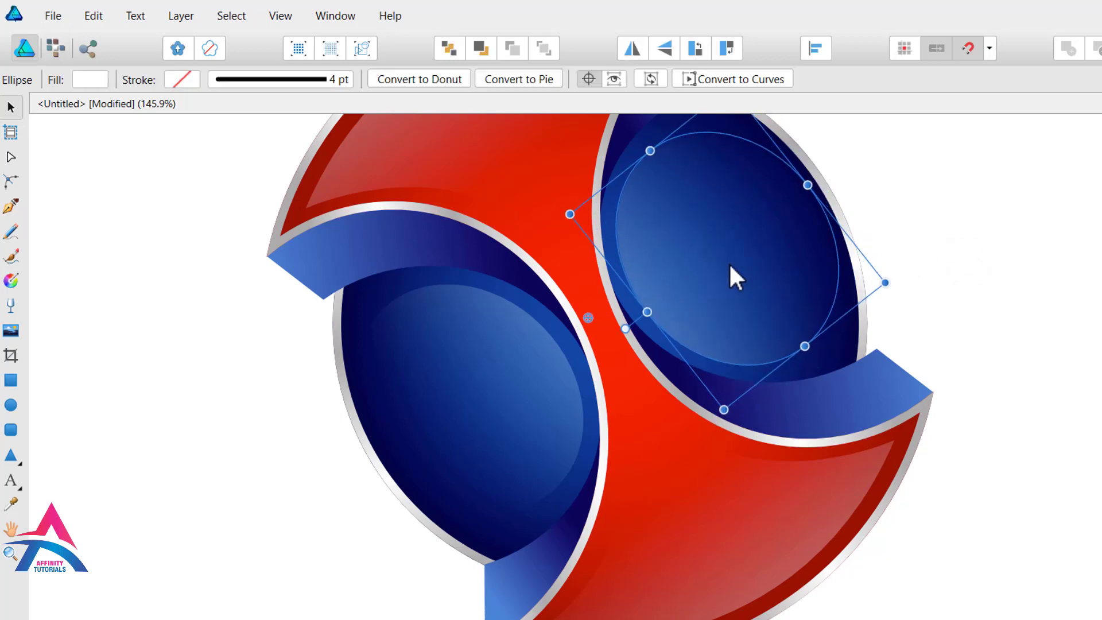
key(Down)
key(Down)
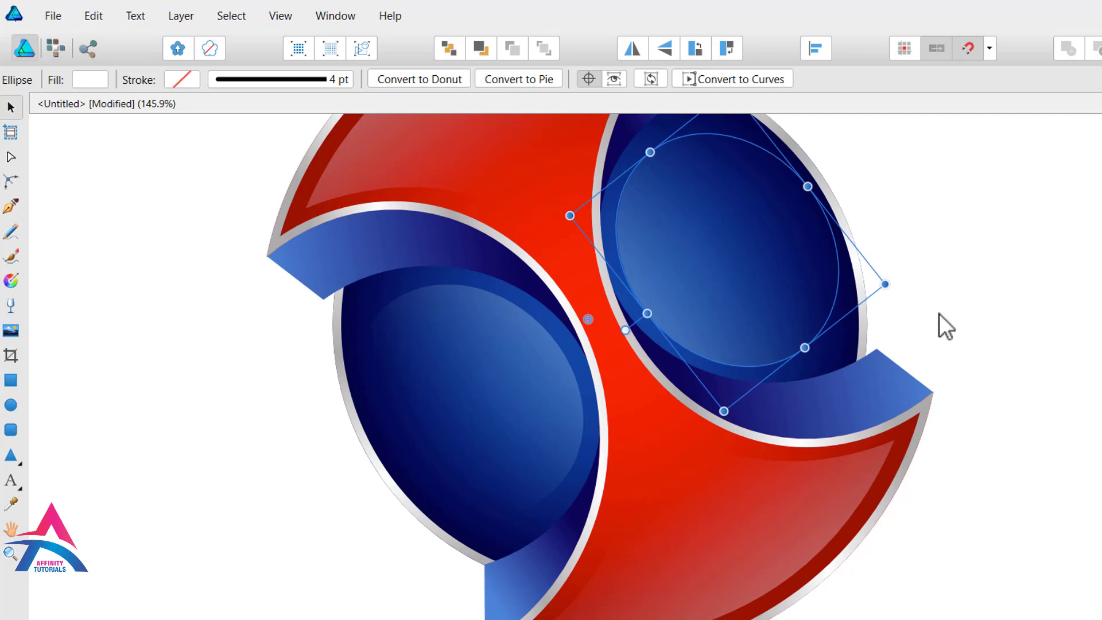
click(938, 313)
scroll(851, 370, down, 6)
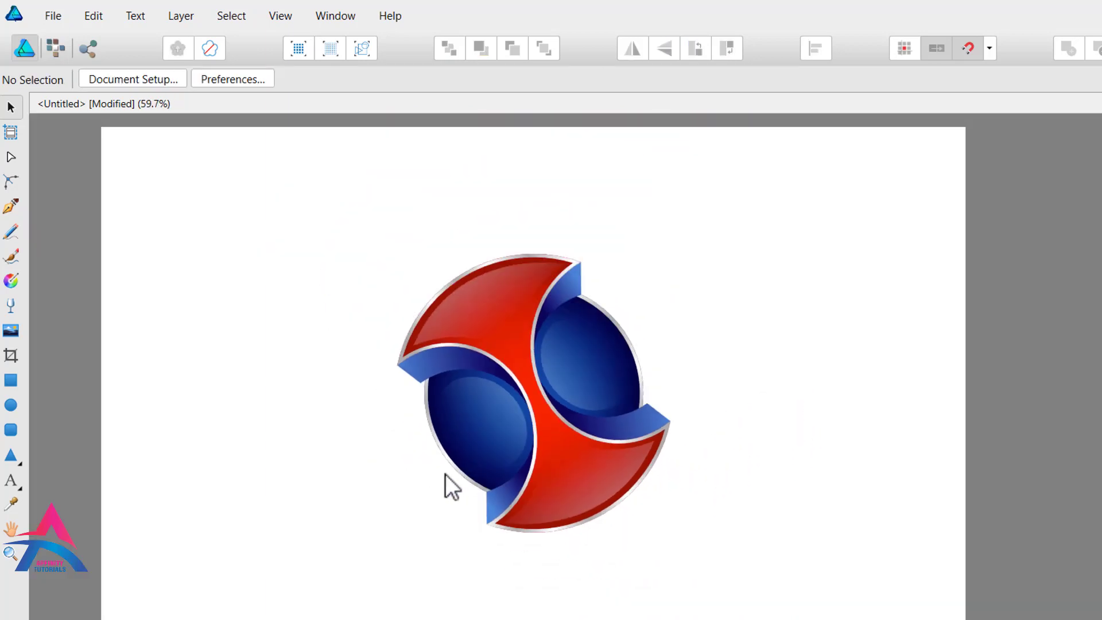
Step: Group all the objects that make up the logo and deselect the group
drag(343, 179, 756, 586)
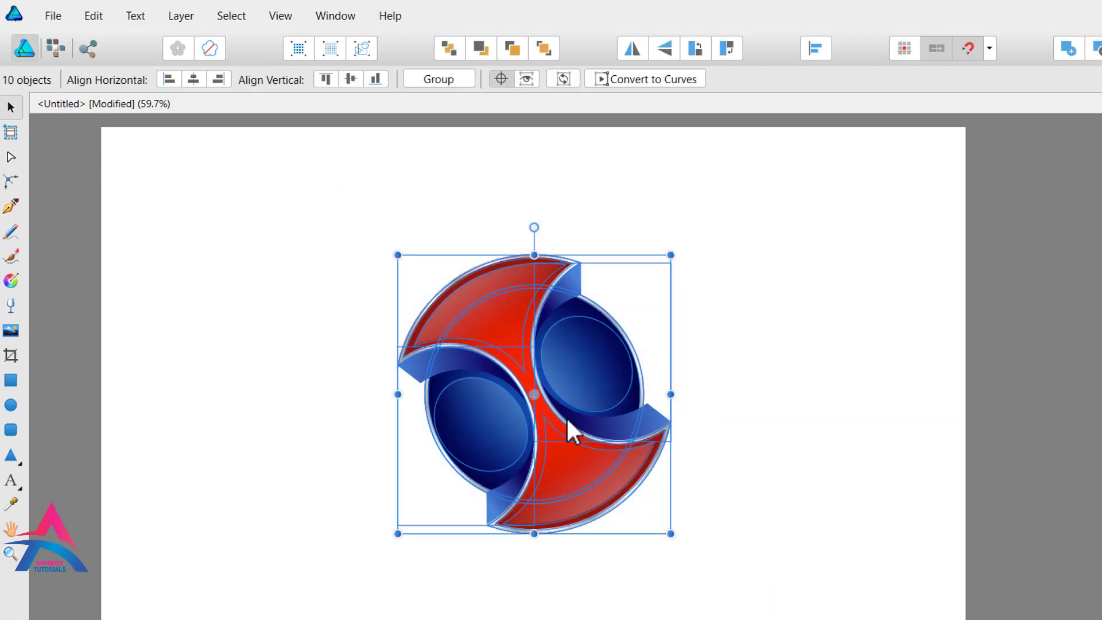
click(439, 79)
click(701, 224)
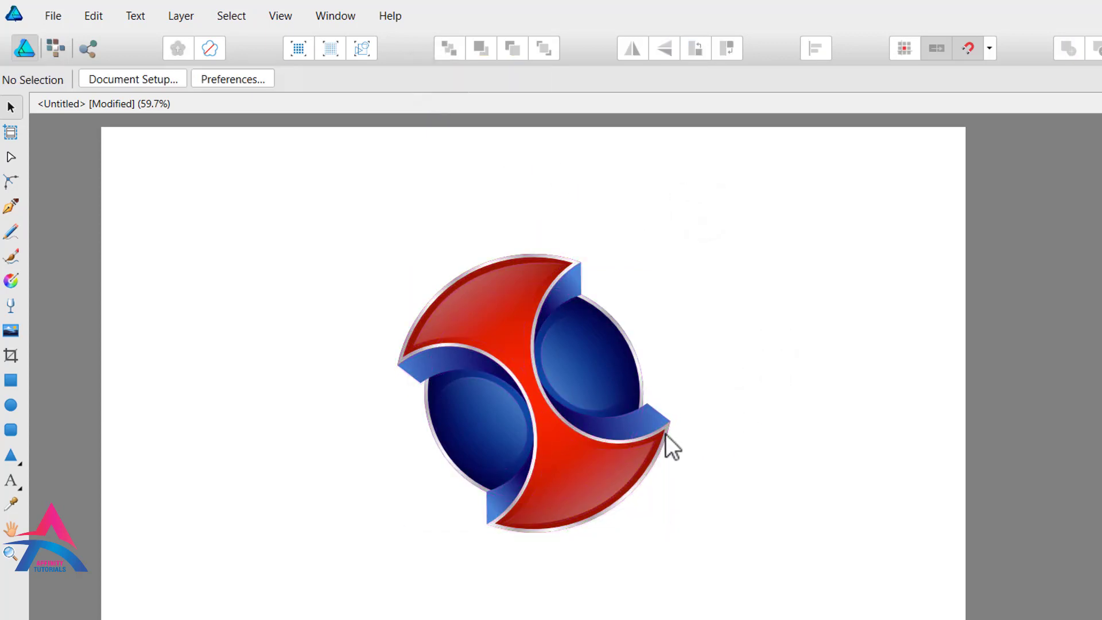
Step: Draw a rectangle 14 x 8.5 in covering the whole page and place it behind the logo group
scroll(563, 426, up, 5)
scroll(531, 417, down, 2)
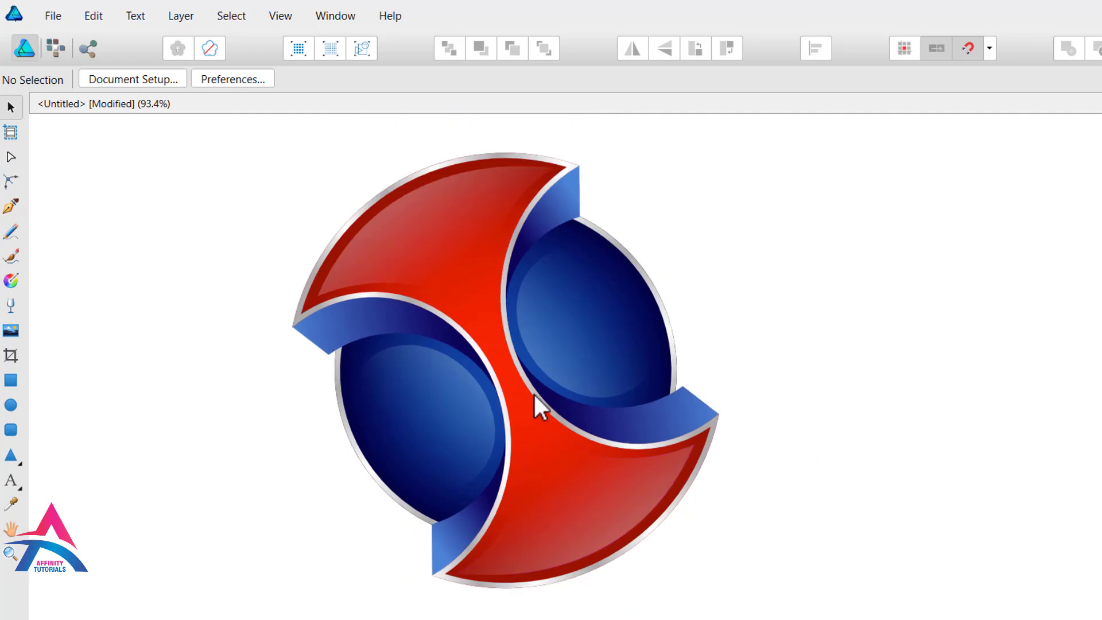
scroll(533, 392, down, 4)
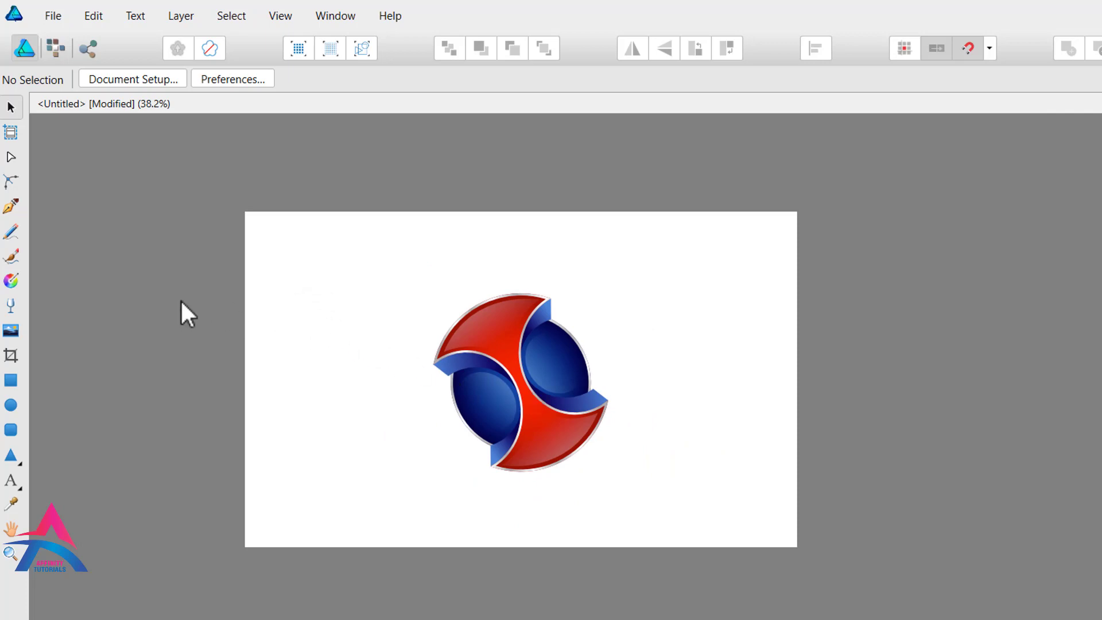
click(10, 379)
mouse_move(245, 212)
mouse_down()
mouse_move(361, 320)
mouse_move(598, 424)
mouse_move(743, 506)
mouse_up()
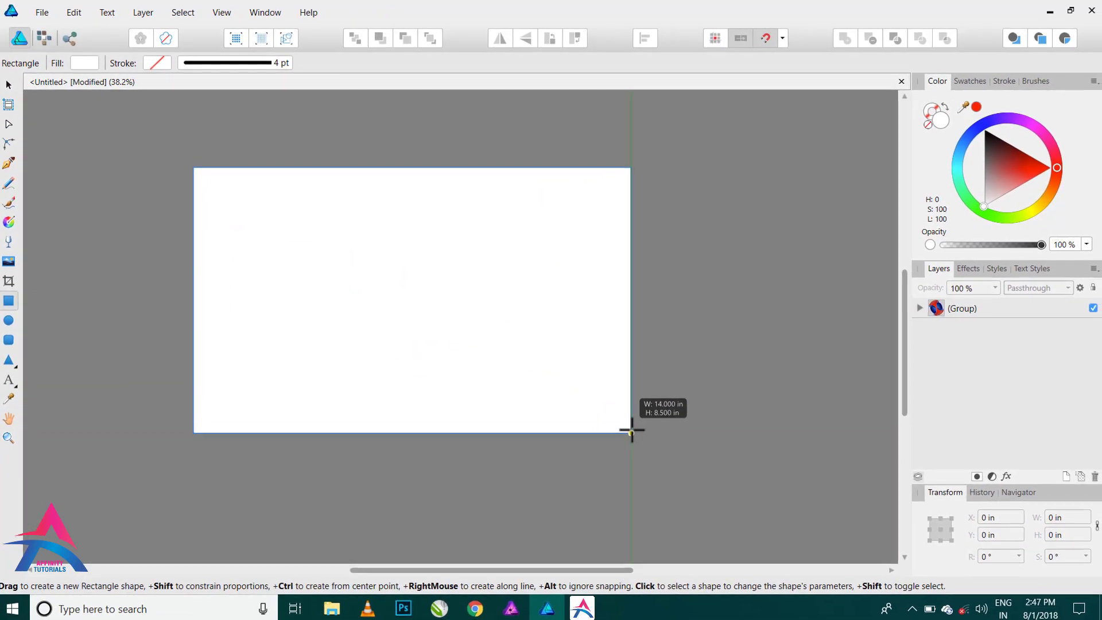
drag(631, 431, 631, 432)
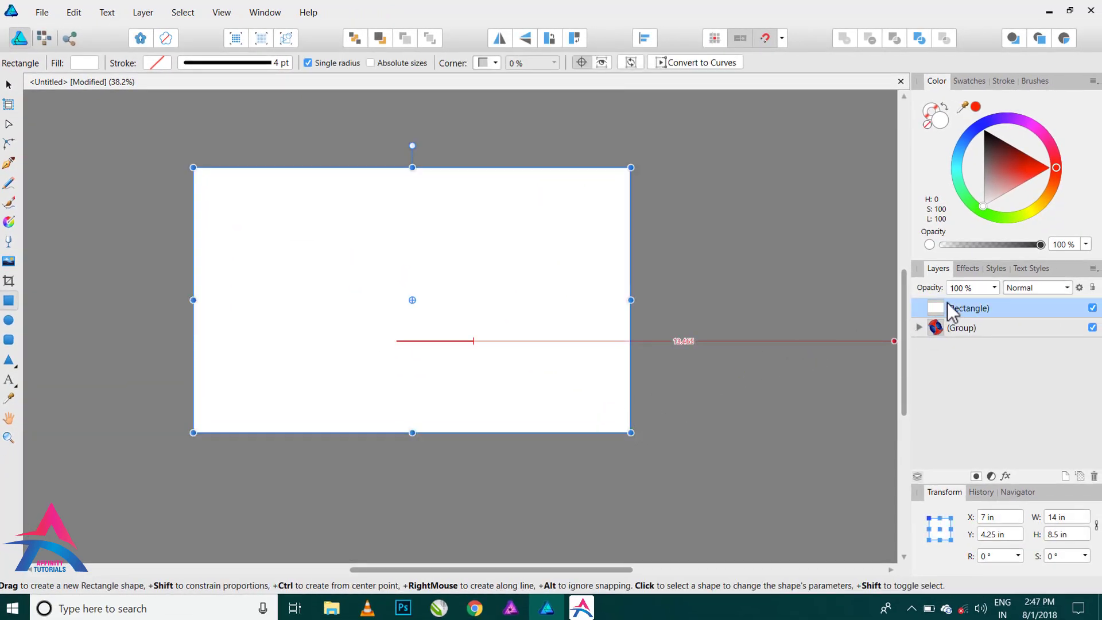
drag(947, 301, 954, 361)
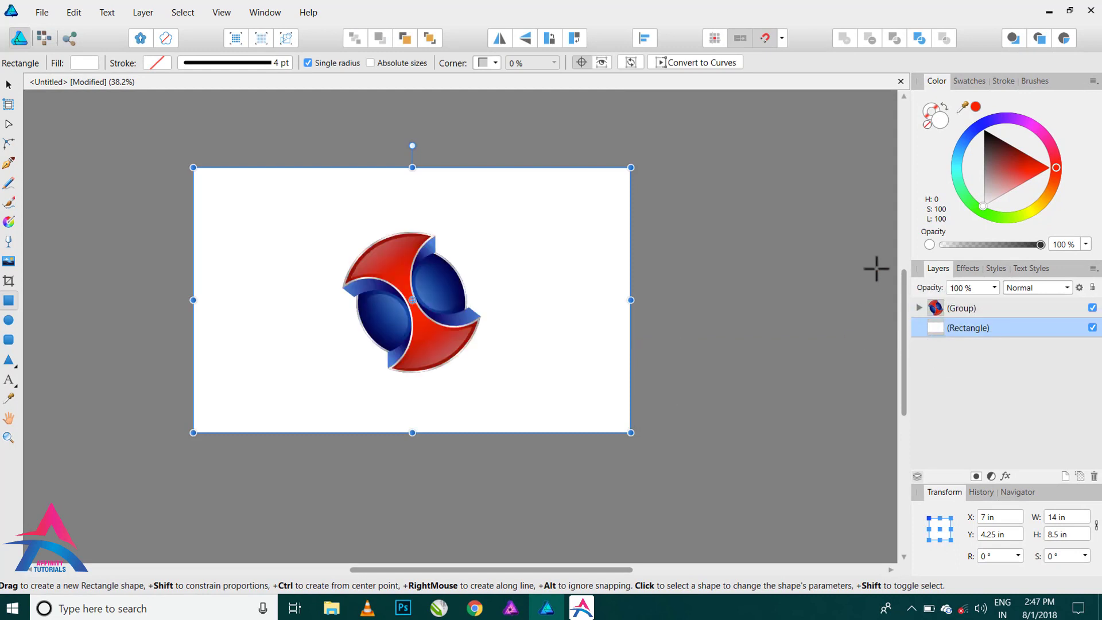
Step: Fill the background rectangle with orange and change its fill type to a radial gradient
click(1051, 205)
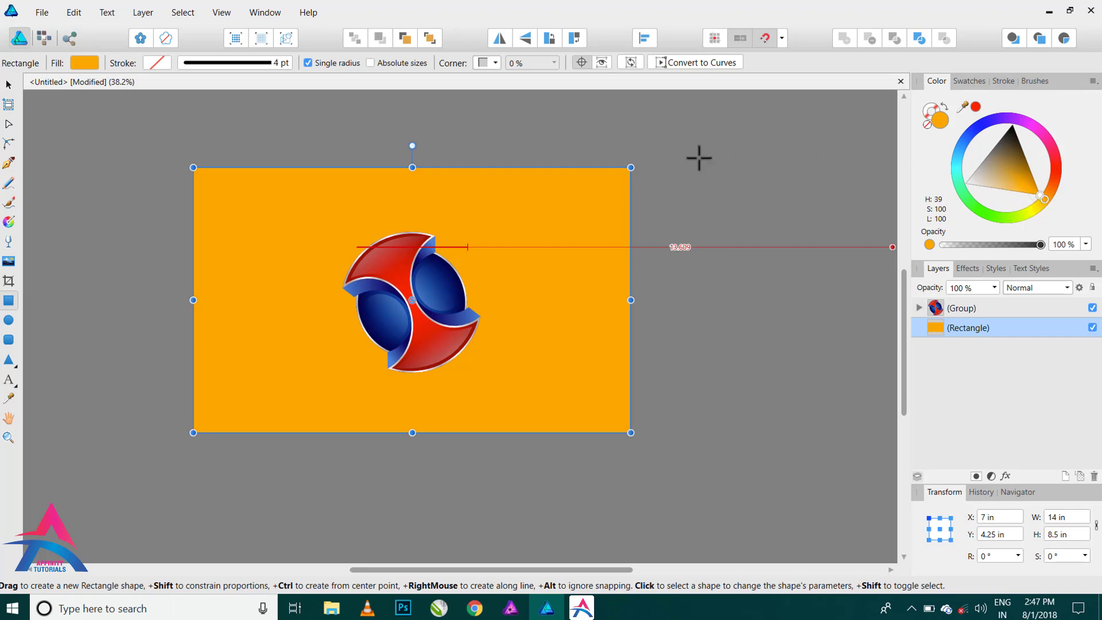
click(10, 222)
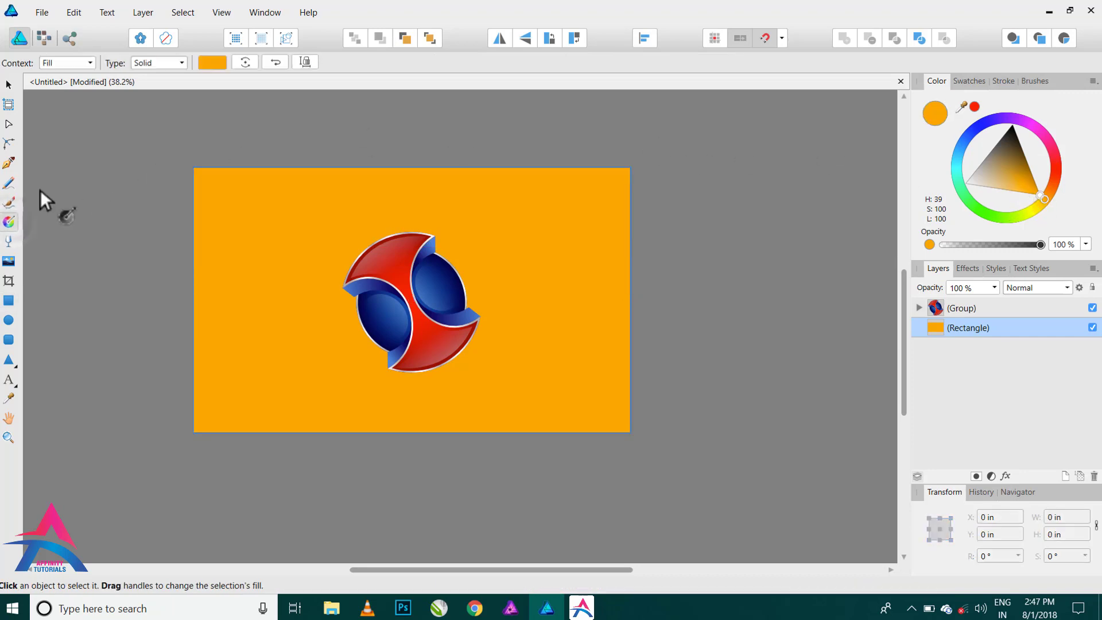
click(166, 62)
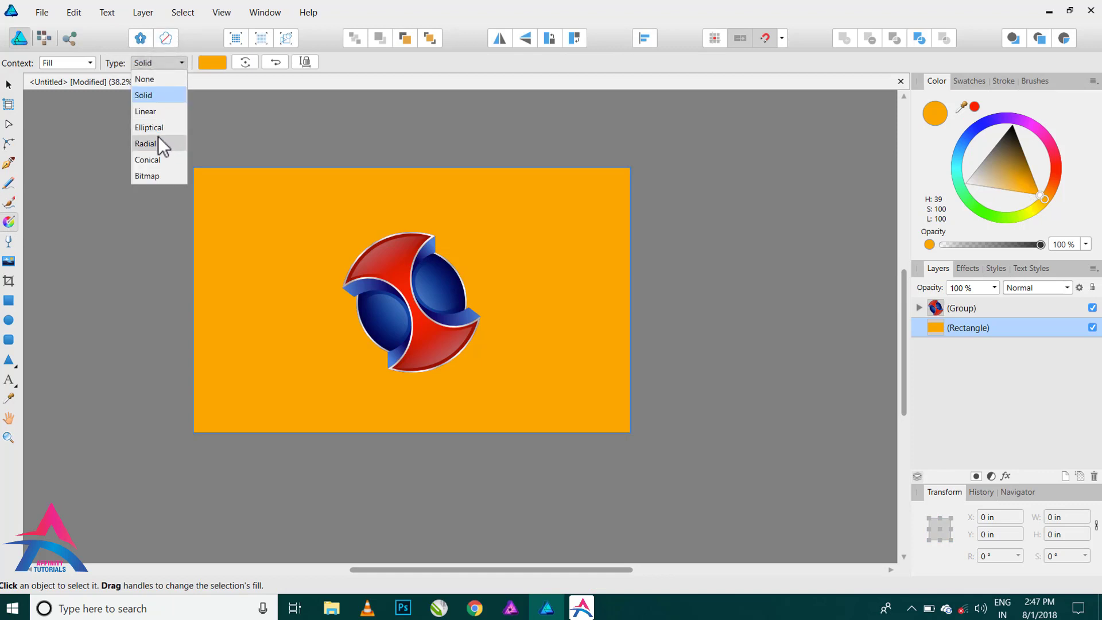
click(145, 143)
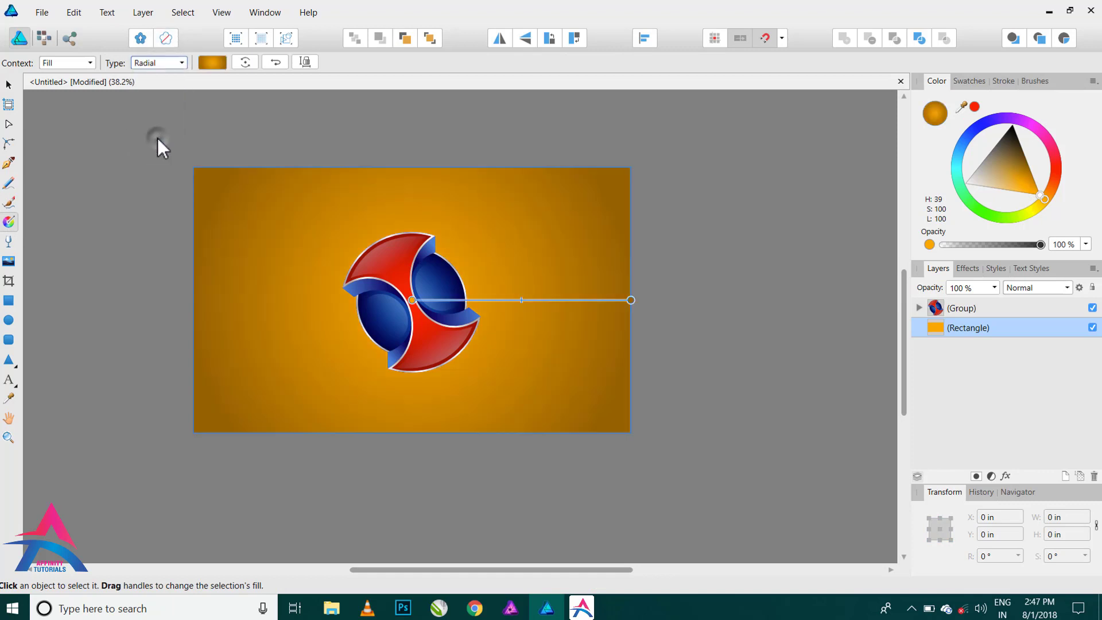
Step: Set the background gradient's outer stop to orange and its centre stop to pale cream
click(632, 300)
mouse_move(1039, 191)
mouse_down()
mouse_move(1028, 188)
mouse_move(1050, 197)
mouse_up()
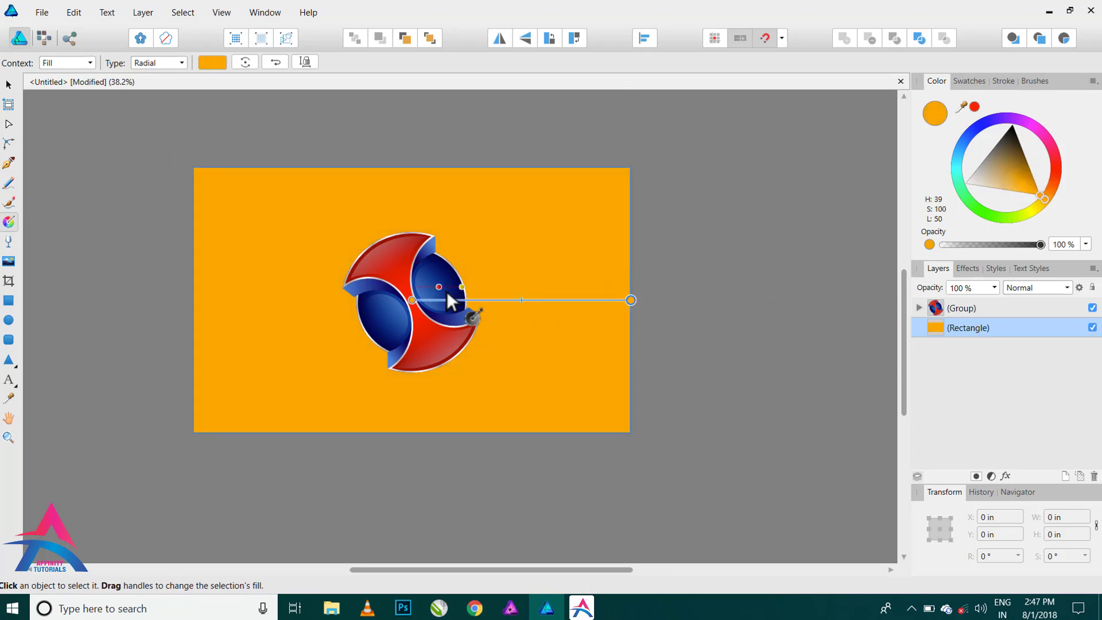
click(410, 302)
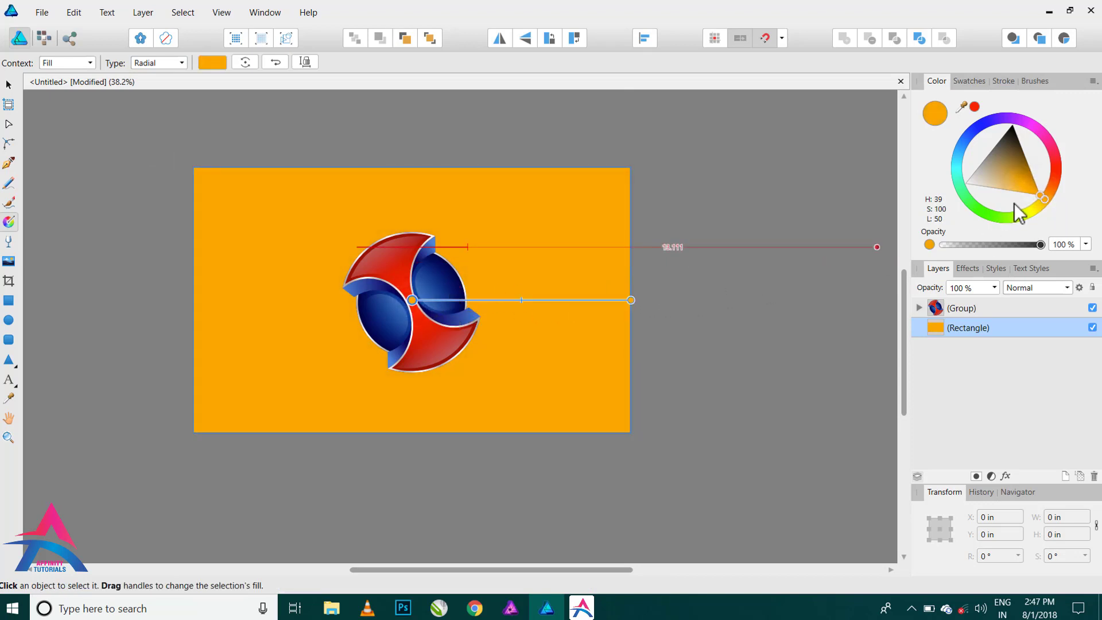
drag(1004, 207, 980, 200)
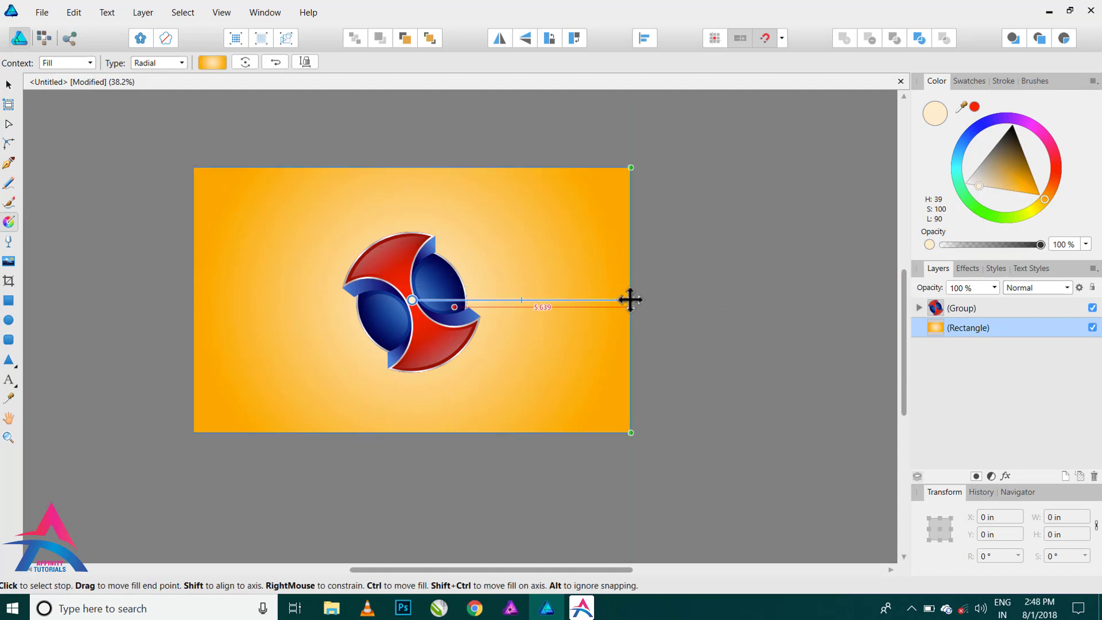
Step: Extend the background gradient well beyond the rectangle's upper-right corner, shift its midpoint outward, and set its outer stop to black
drag(629, 300, 790, 148)
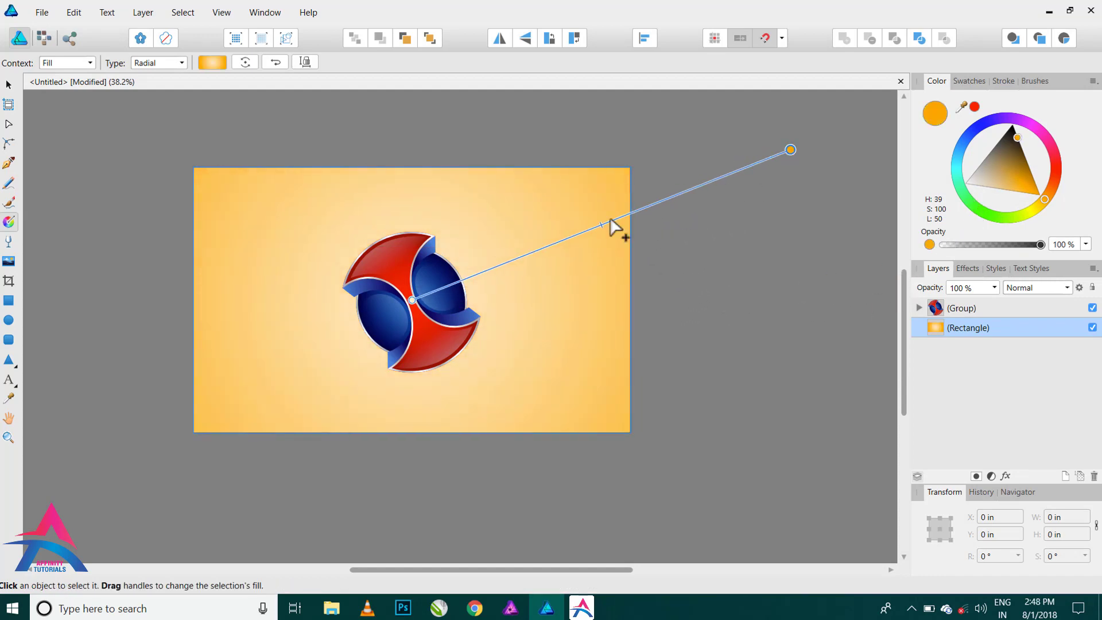
drag(600, 225, 658, 210)
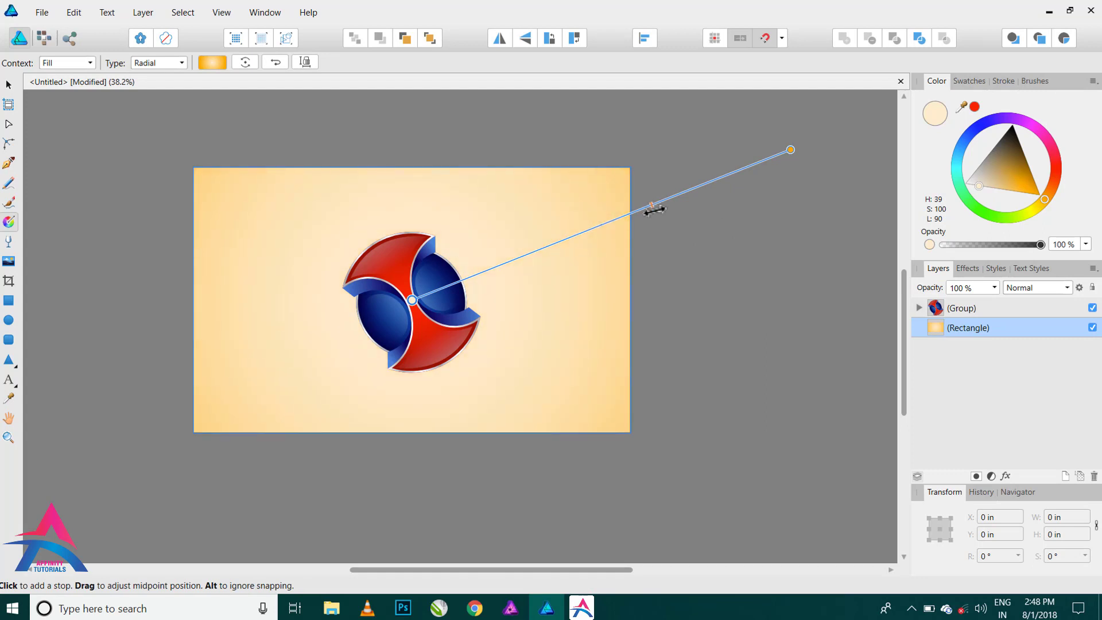
click(790, 150)
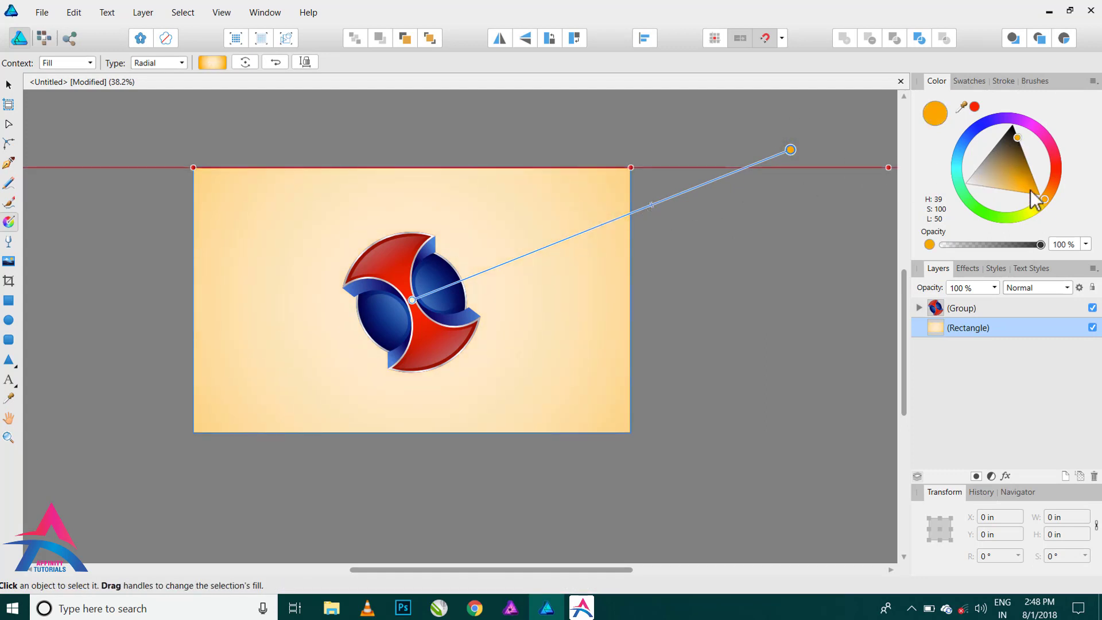
drag(1027, 187, 1013, 122)
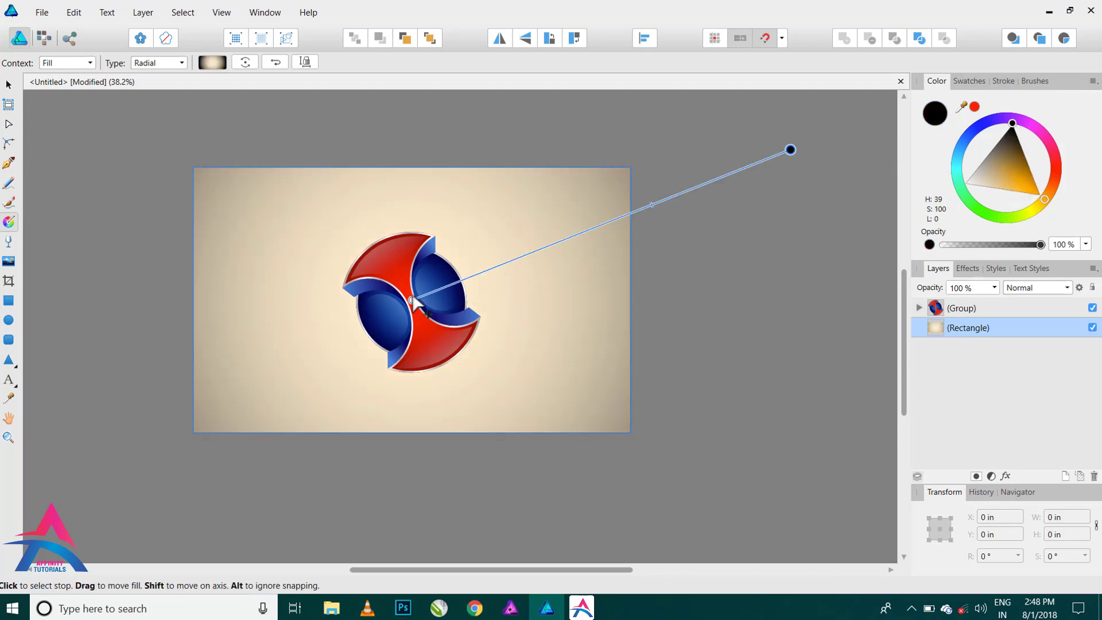
Step: Set the gradient's centre stop to light grey (S 0, L 86) and shorten the gradient to end just beyond the rectangle's right edge
click(412, 298)
drag(986, 167, 970, 176)
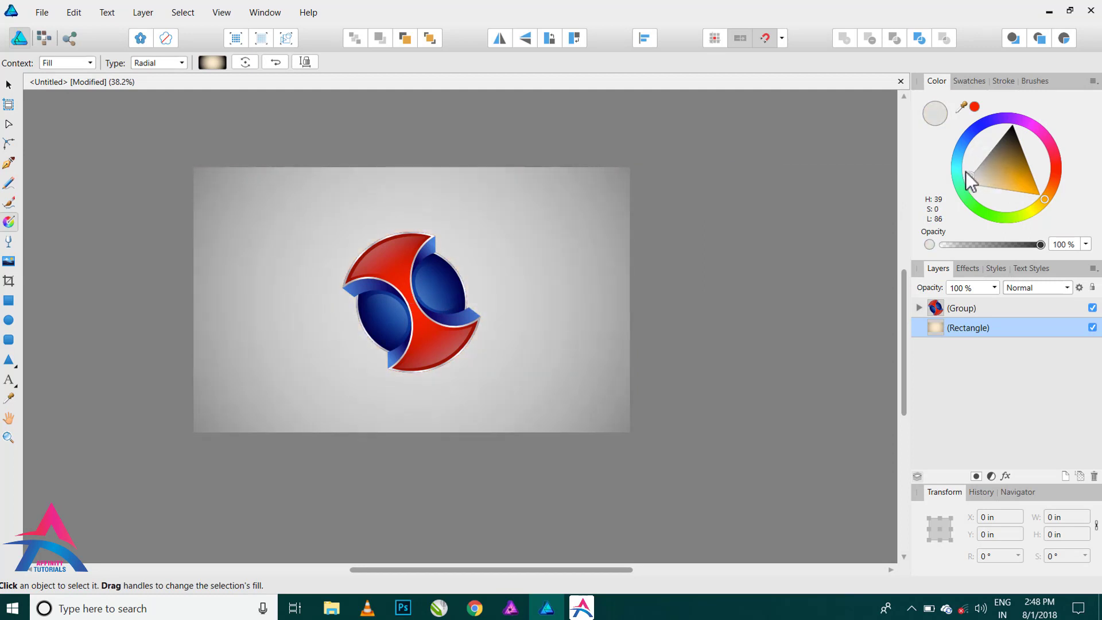
drag(790, 149, 691, 201)
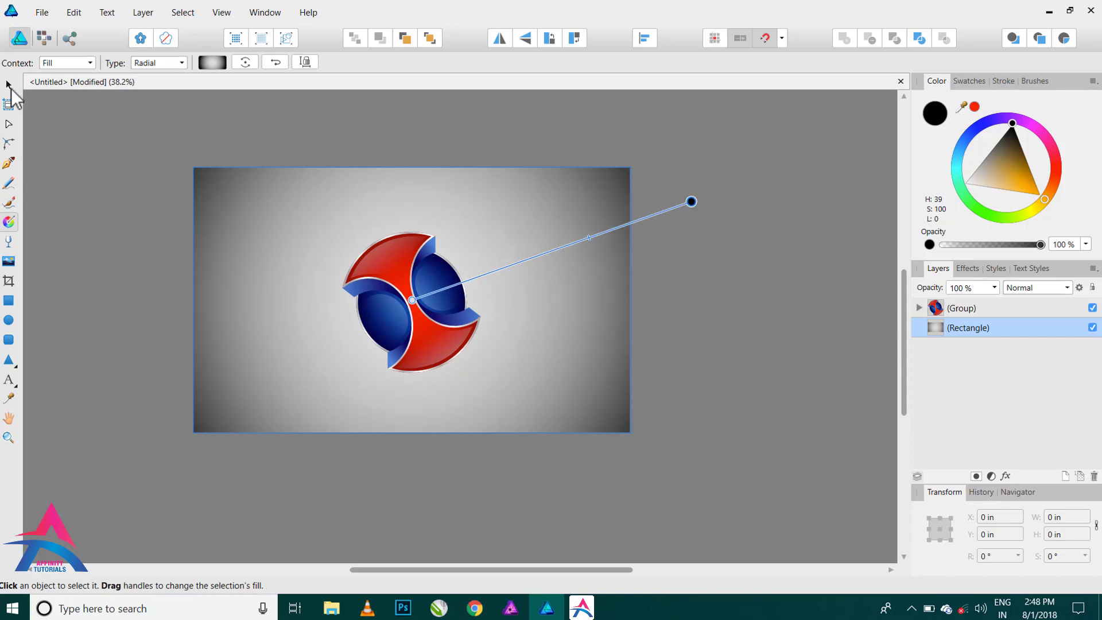
Step: Enlarge the logo group around its centre to about 5.54 x 5.65 in and deselect it
click(8, 85)
click(174, 111)
drag(260, 127, 542, 429)
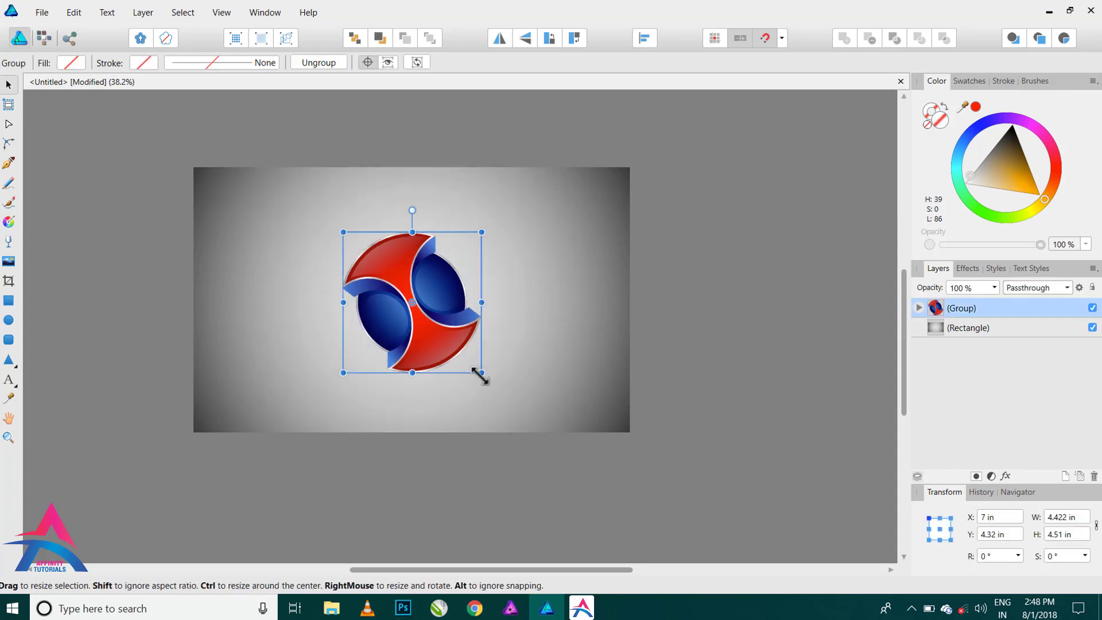
mouse_move(479, 373)
mouse_down()
mouse_move(505, 380)
mouse_move(492, 390)
mouse_up()
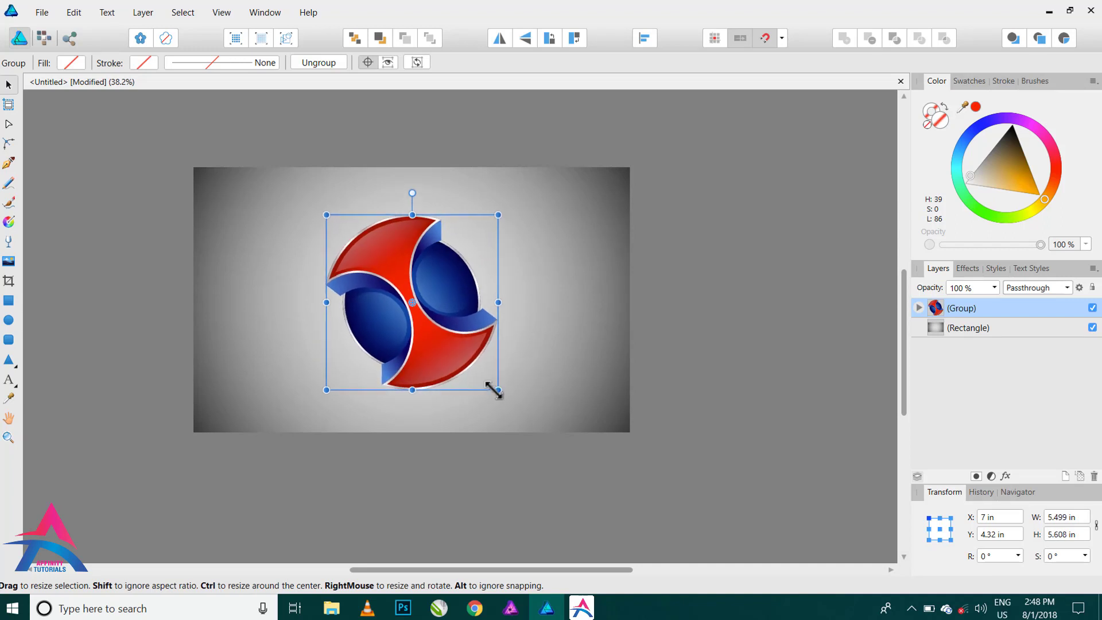
key(ctrl+z)
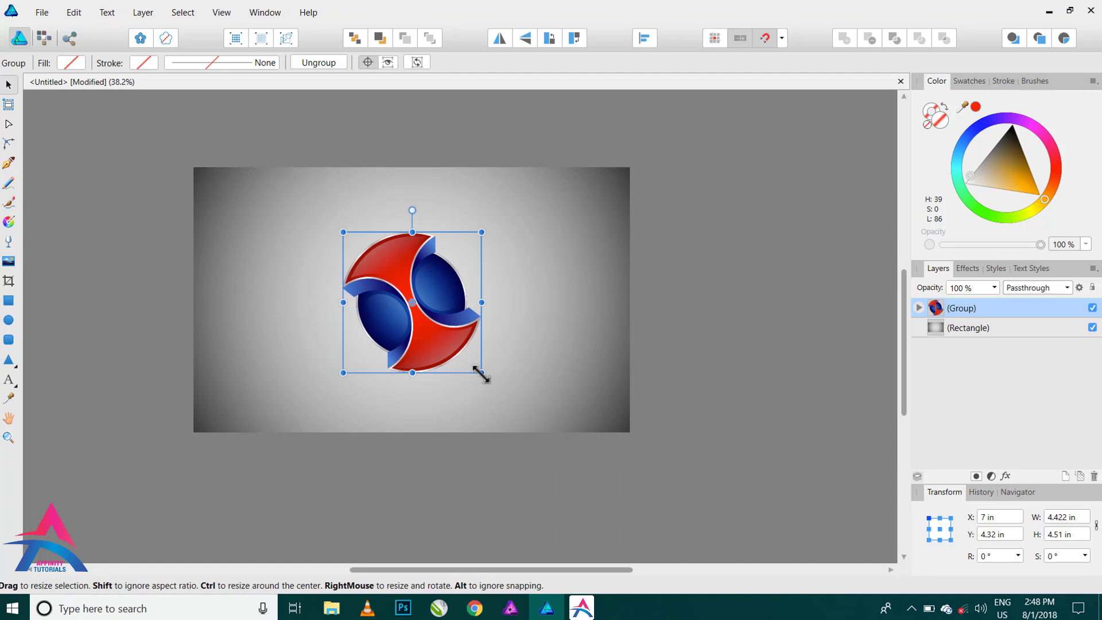
drag(481, 373, 494, 394)
click(478, 445)
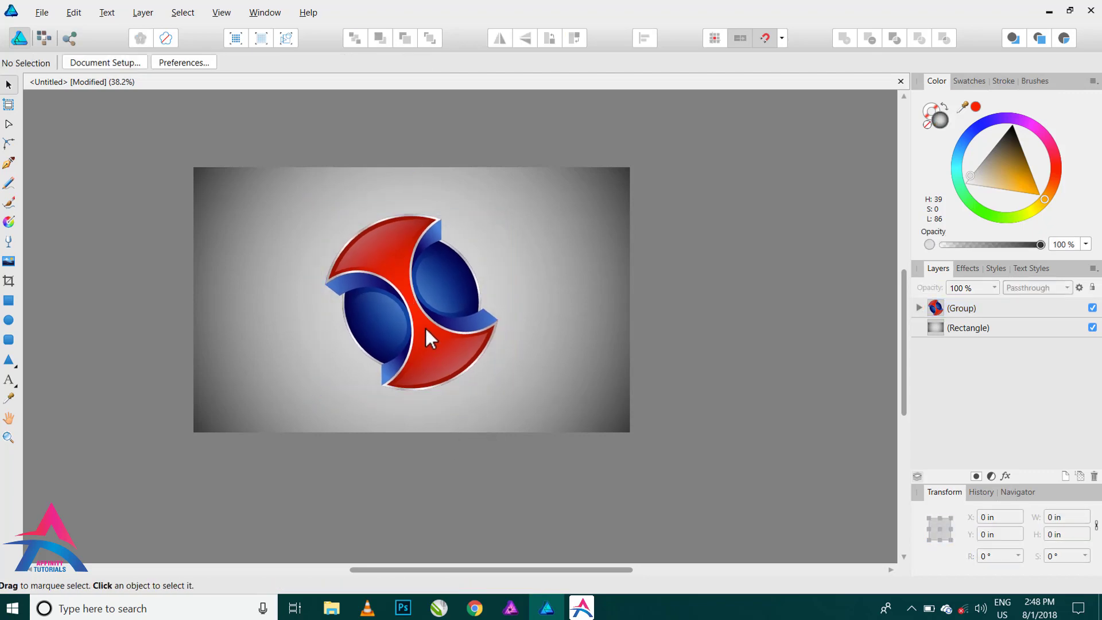
Step: Add an outer shadow layer effect to the logo group with an offset of 7.3 px
scroll(424, 324, up, 3)
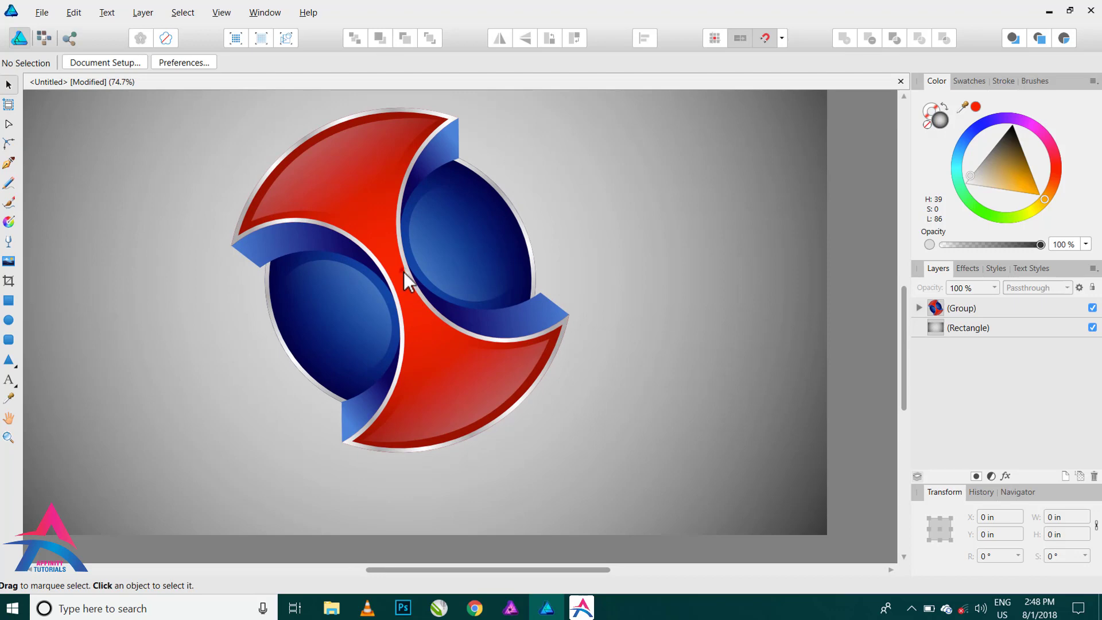
click(404, 271)
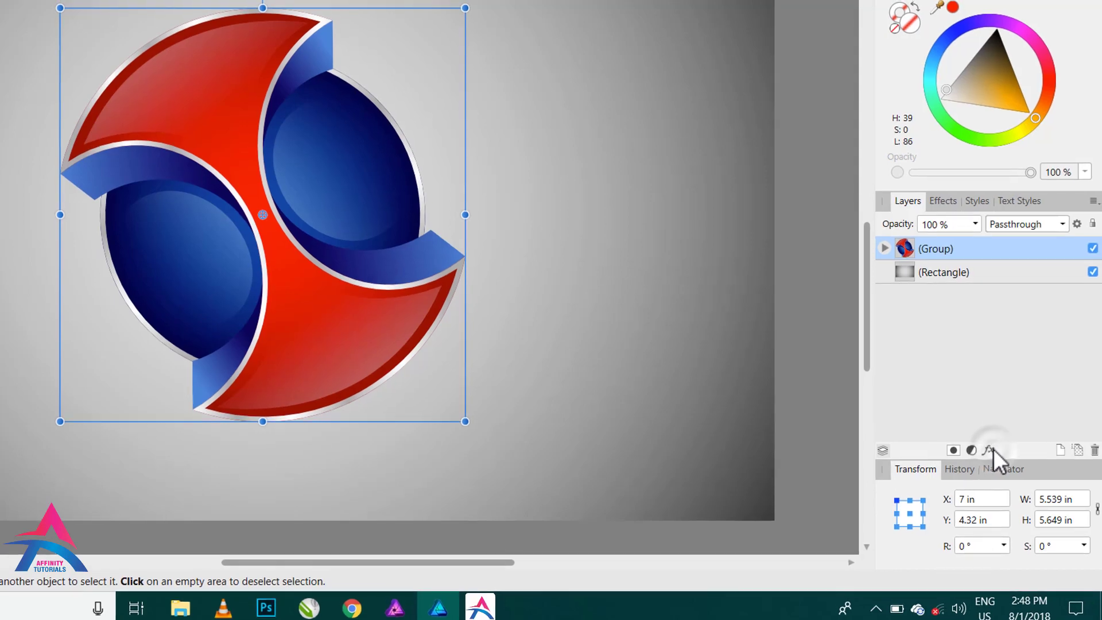
click(987, 447)
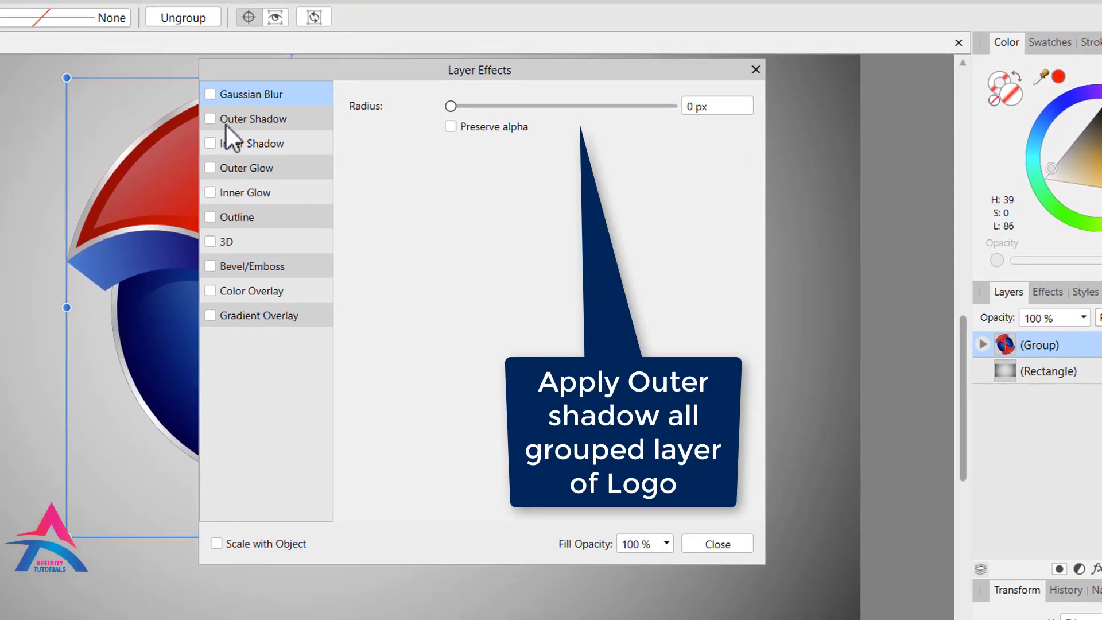
click(212, 119)
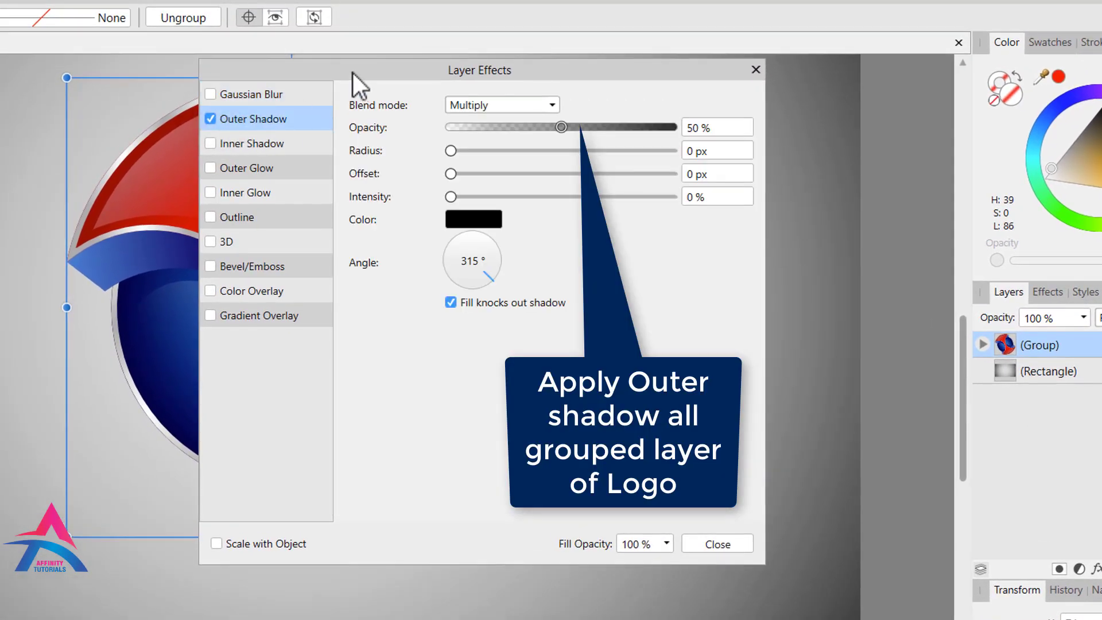
drag(373, 68, 619, 71)
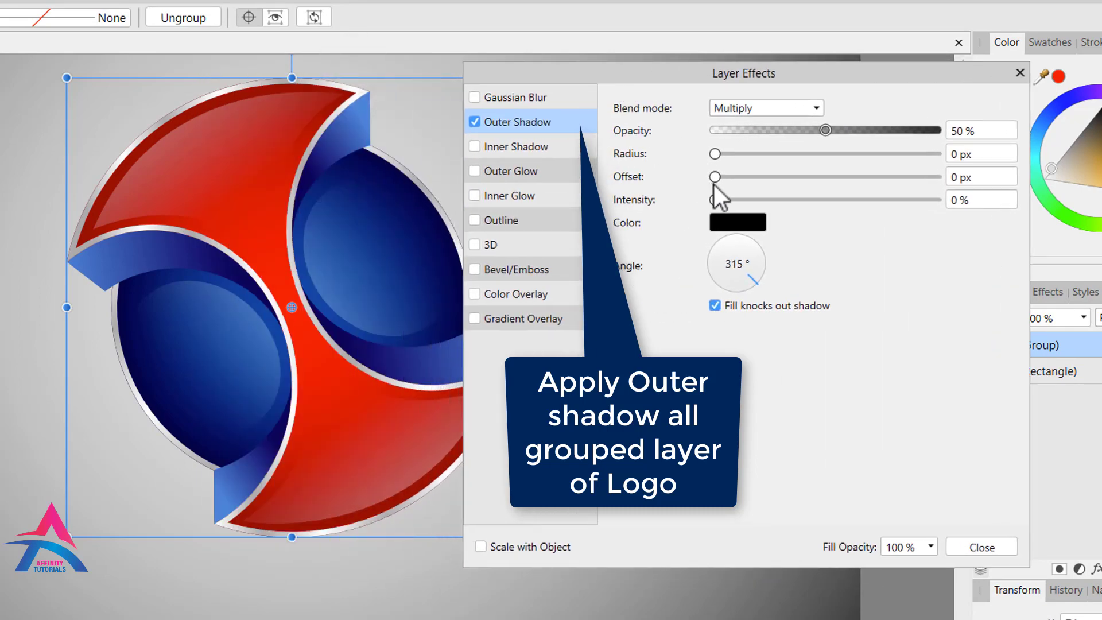
drag(715, 178, 797, 196)
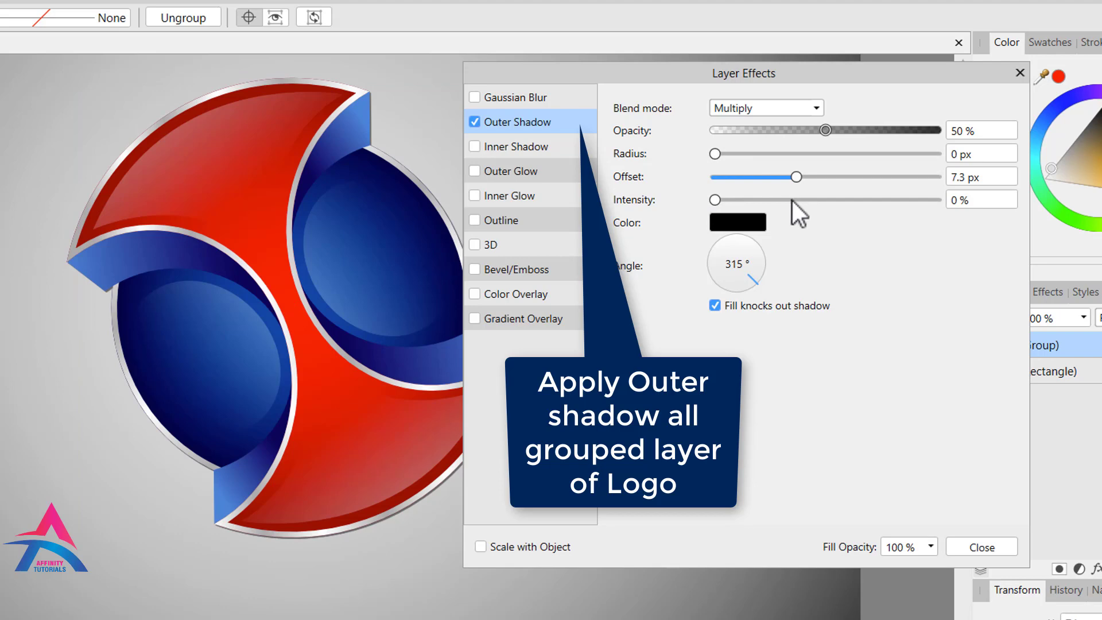
drag(737, 77, 763, 77)
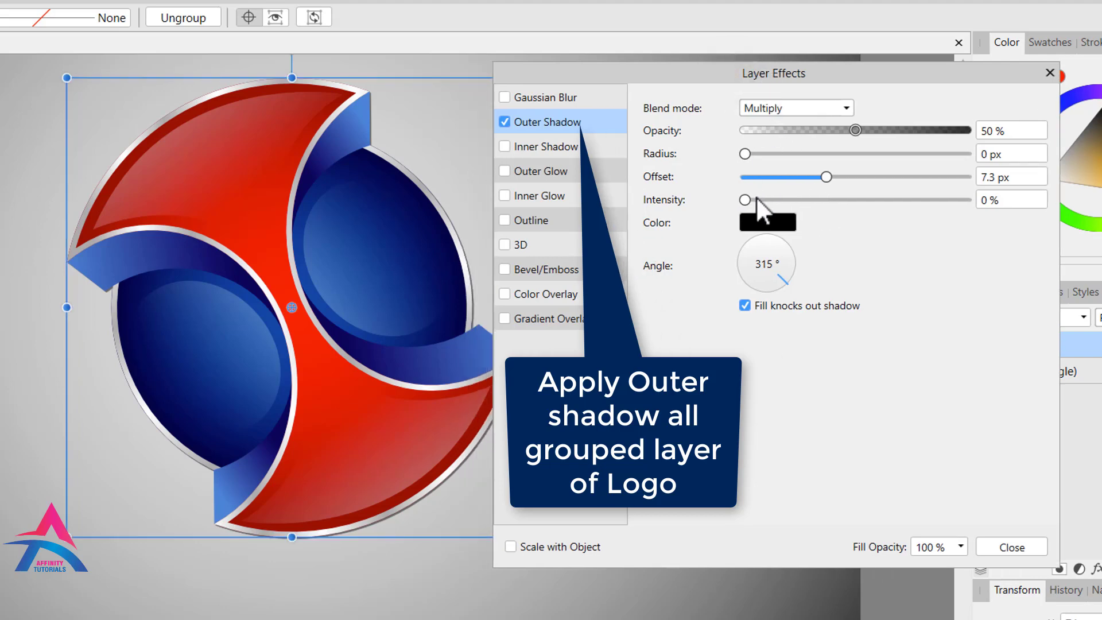
Step: Set the logo group's outer shadow intensity to 63 % and its radius to 43 px
drag(758, 201, 777, 201)
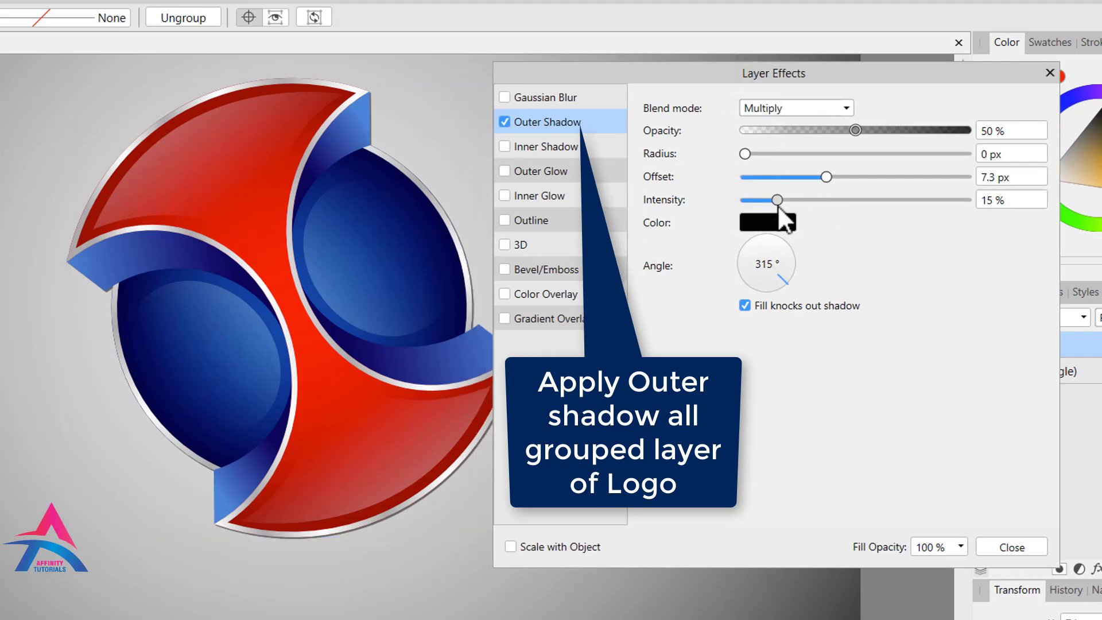
drag(745, 154, 890, 154)
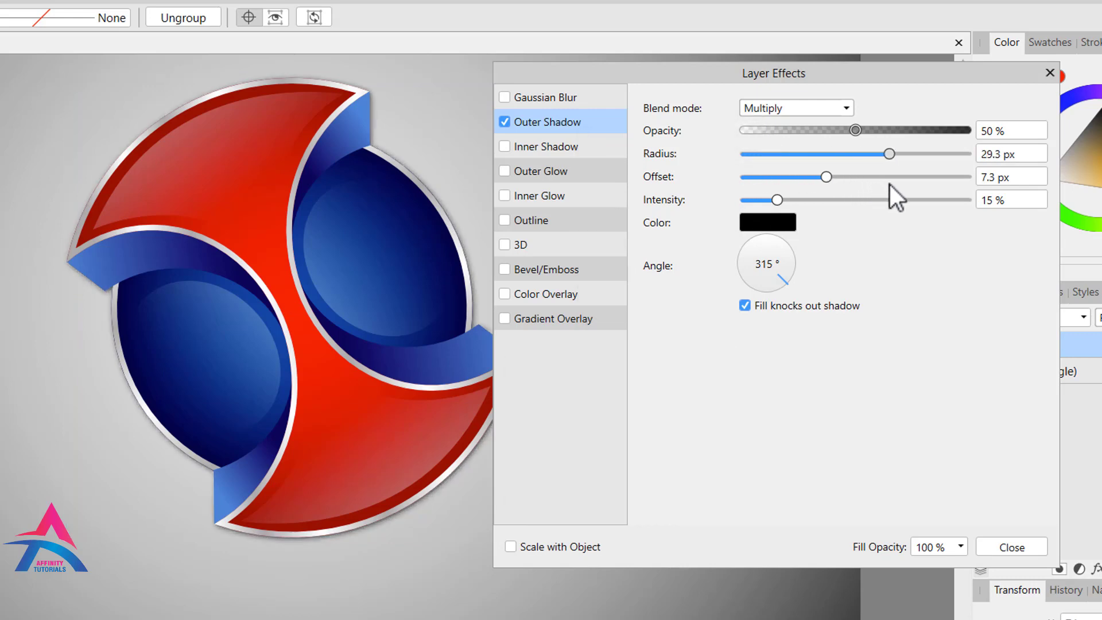
drag(783, 201, 887, 226)
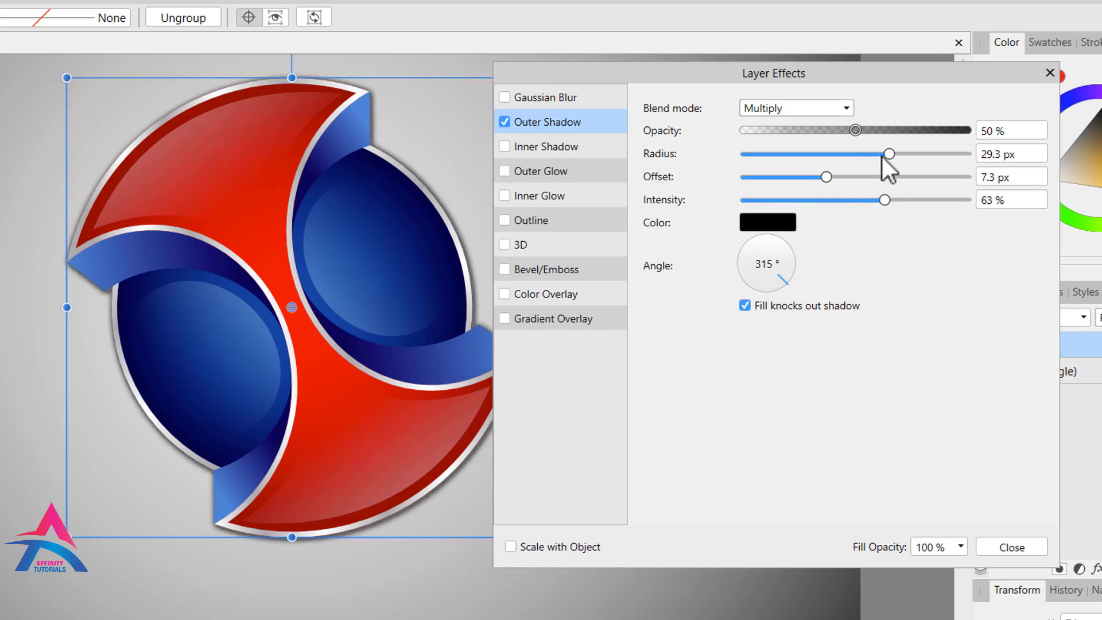
drag(889, 155, 924, 164)
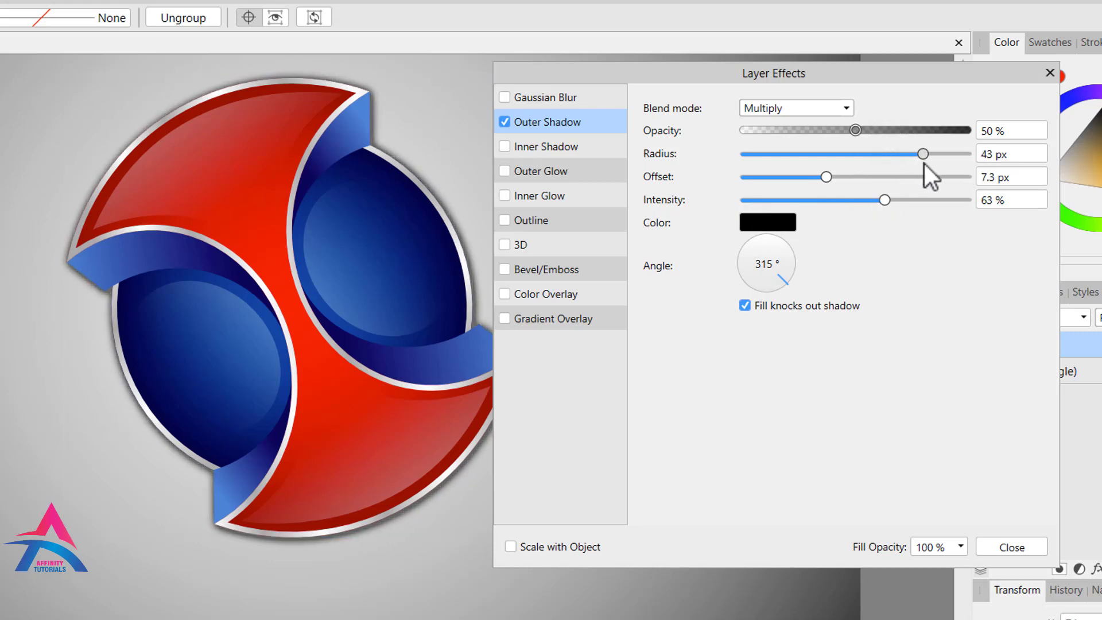
Step: Set the logo group's outer shadow offset to 29.3 px, radius to 97.7 px and intensity to 26 %, and close the layer effects
drag(829, 181, 890, 194)
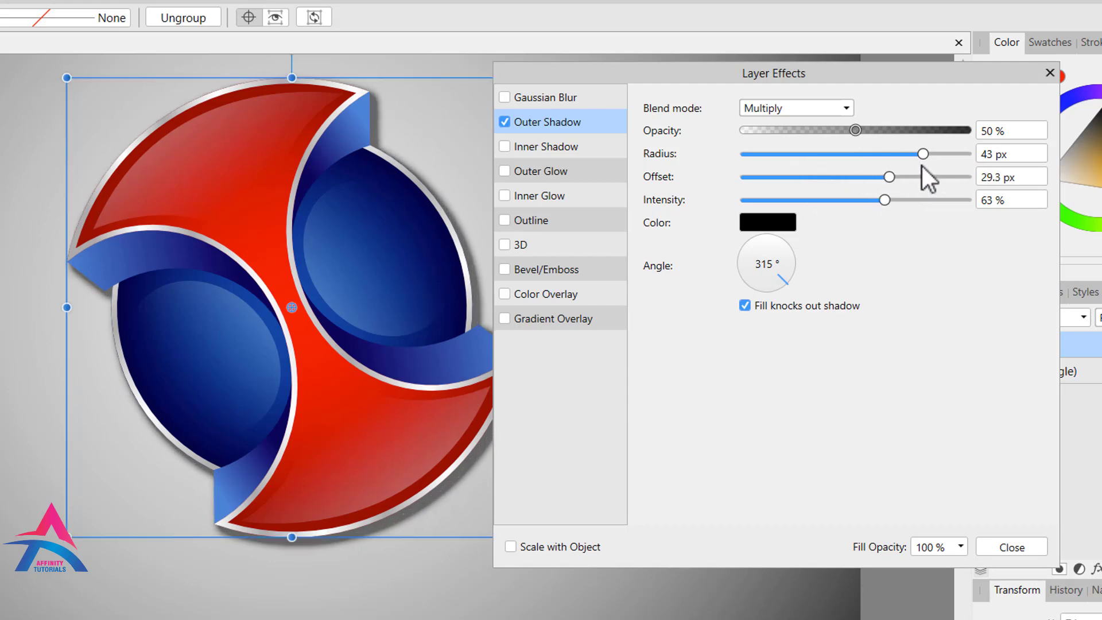
drag(924, 155, 964, 167)
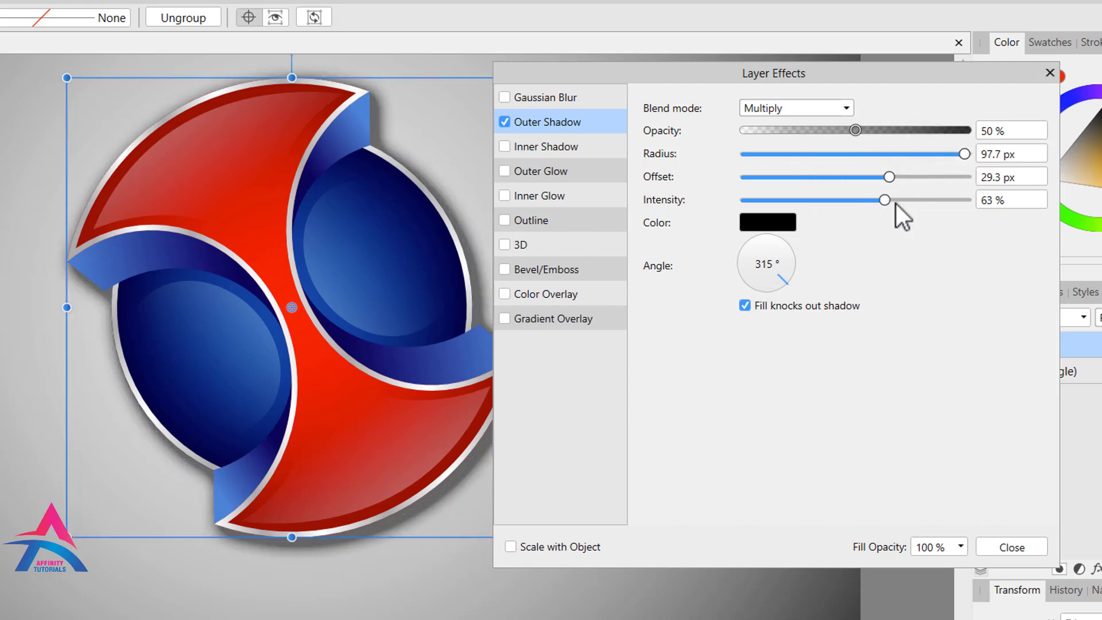
drag(887, 201, 808, 195)
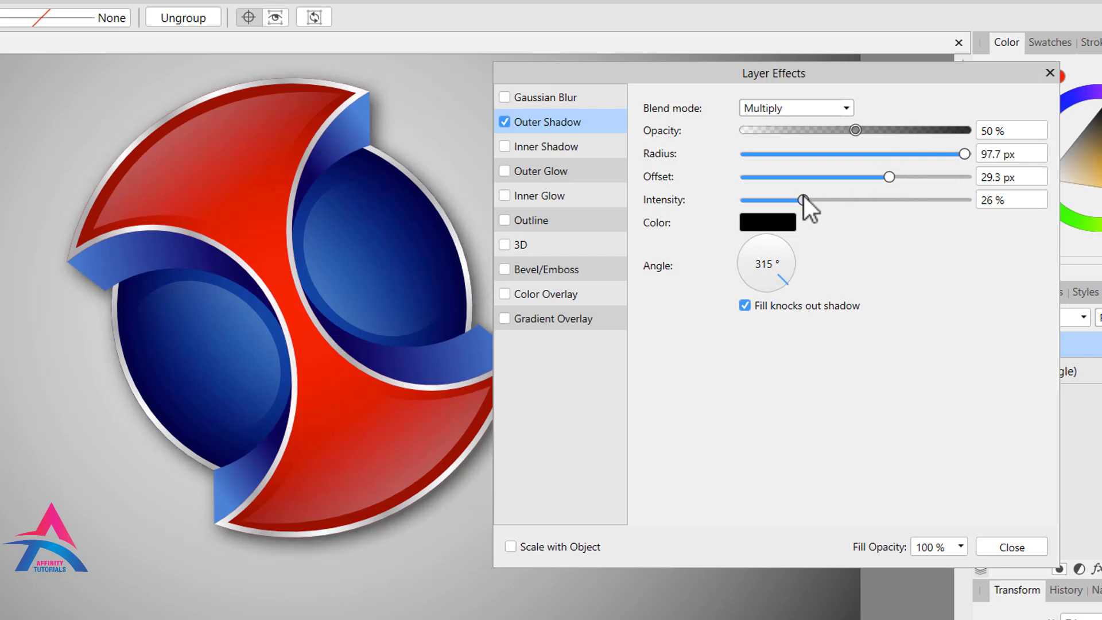
drag(803, 197, 803, 198)
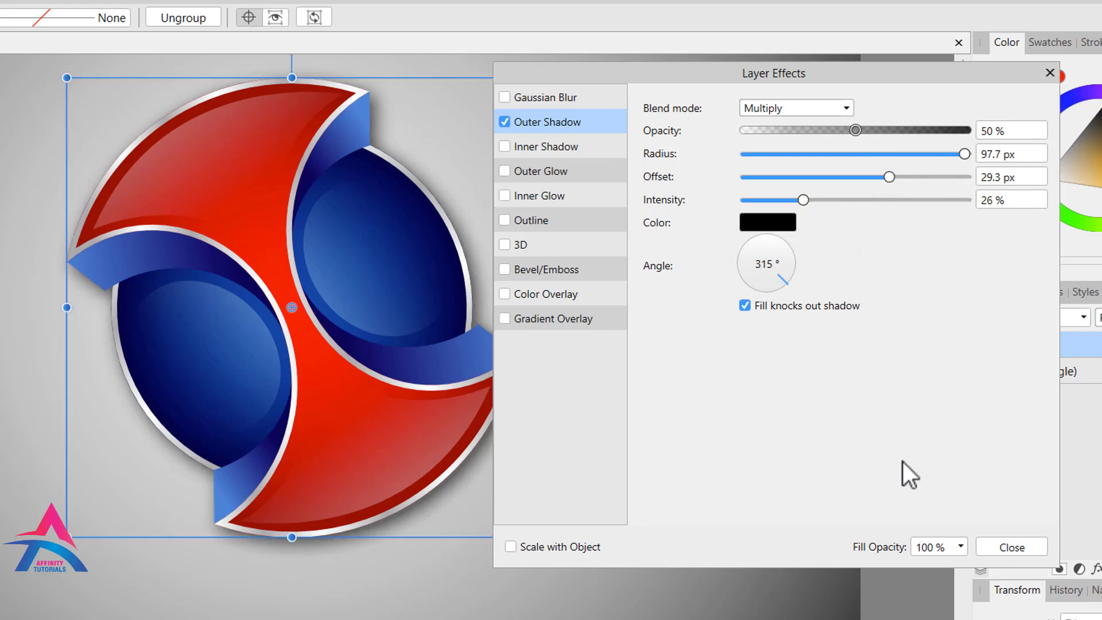
click(1008, 547)
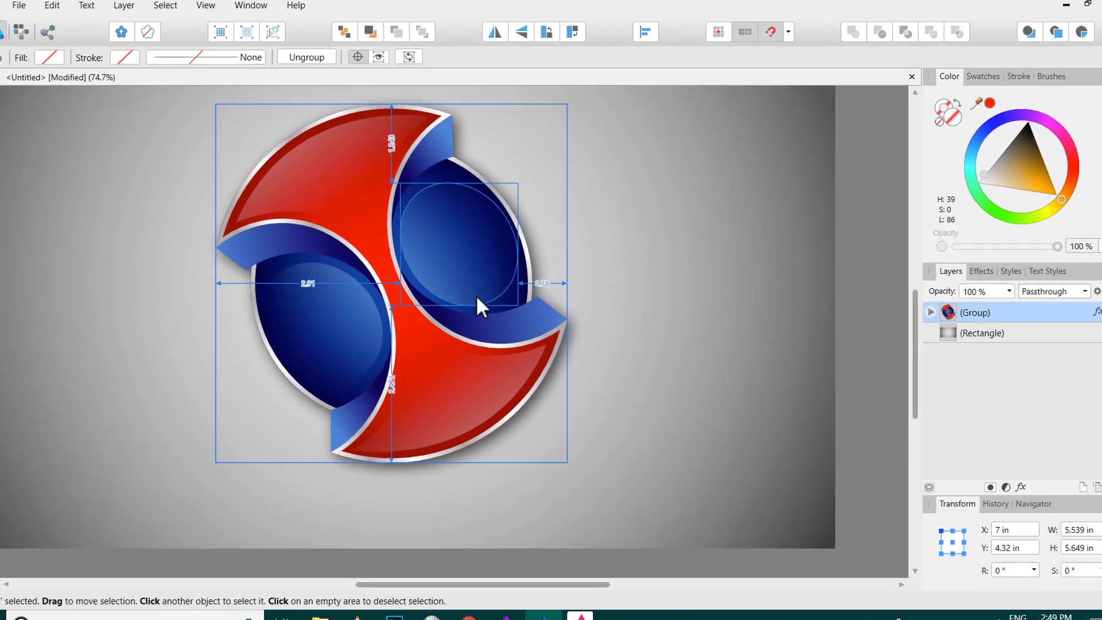
Step: Deselect the logo group and inspect the finished logo on its background, first as a whole and enlarged to about 86 %
scroll(508, 329, down, 4)
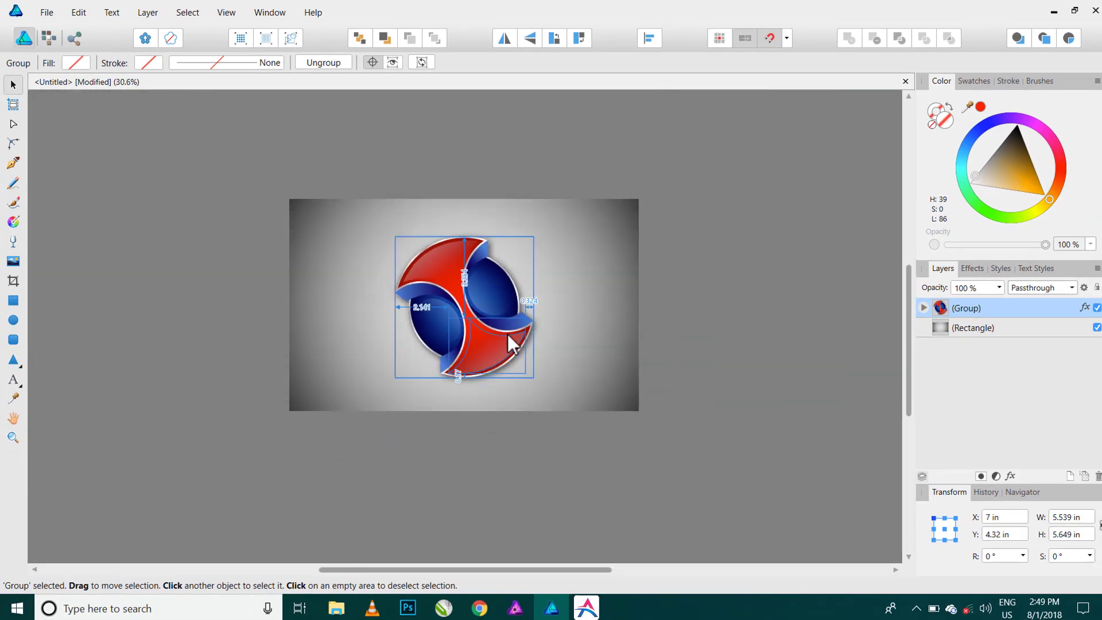
click(423, 177)
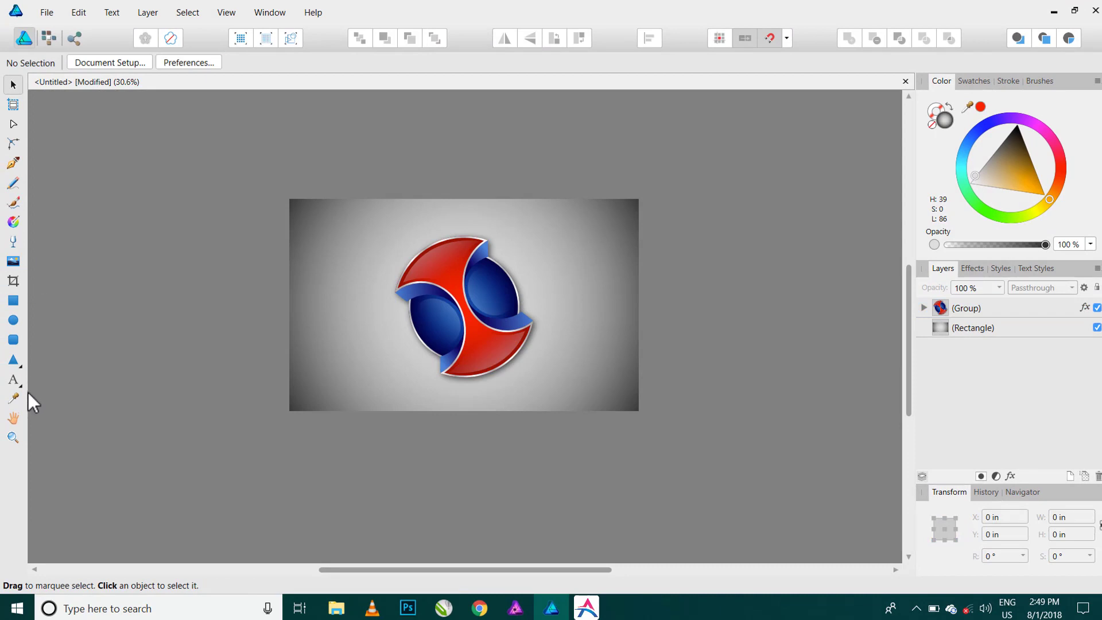
click(14, 439)
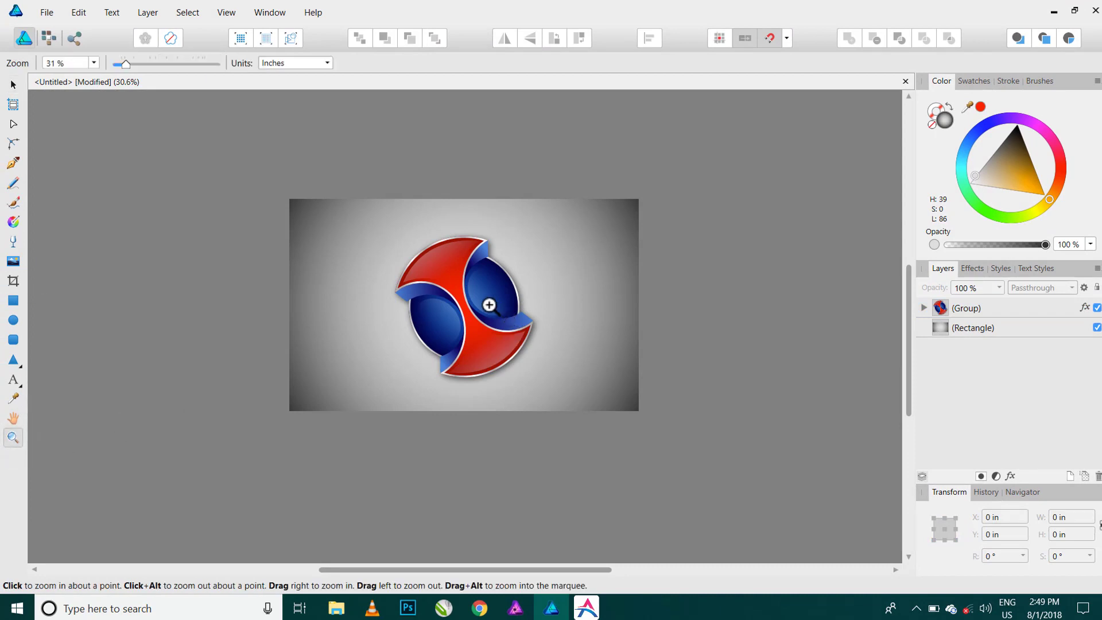
drag(465, 305, 723, 386)
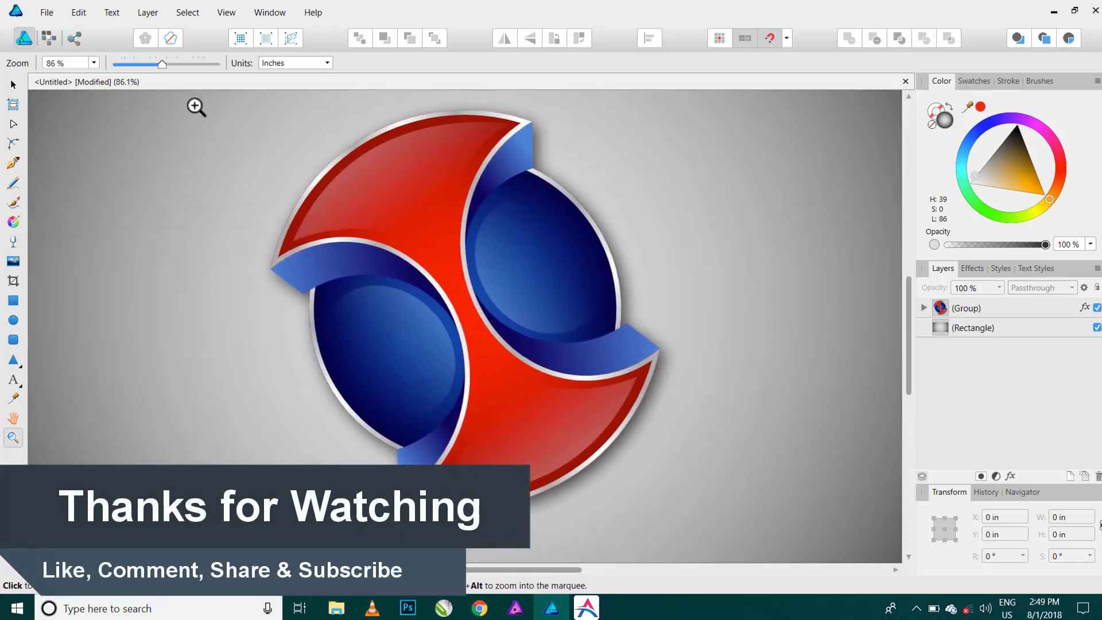
click(13, 84)
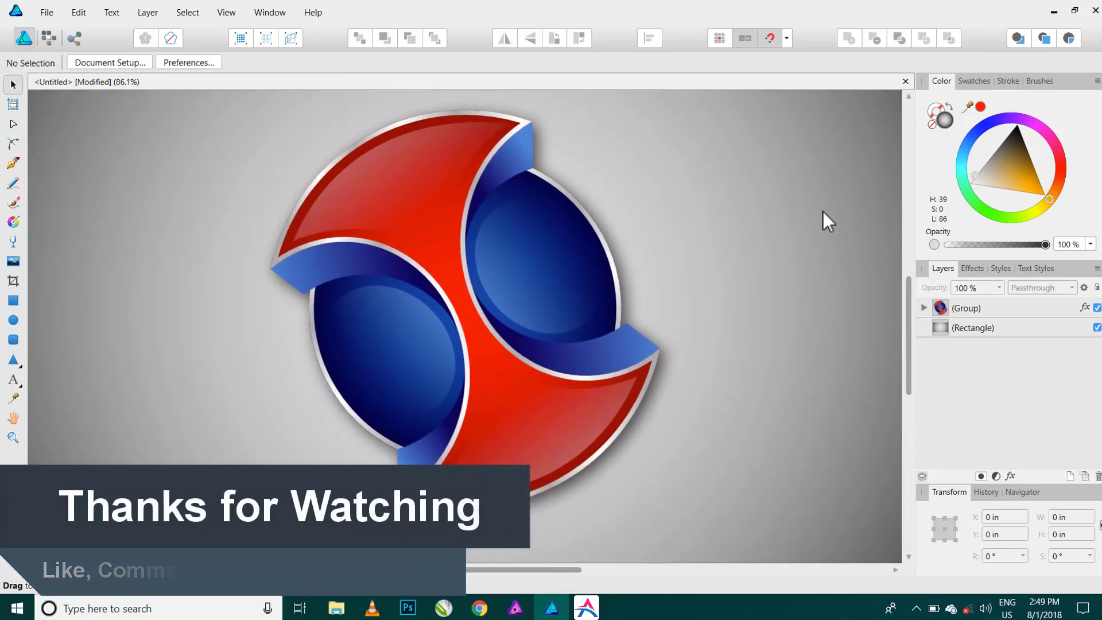